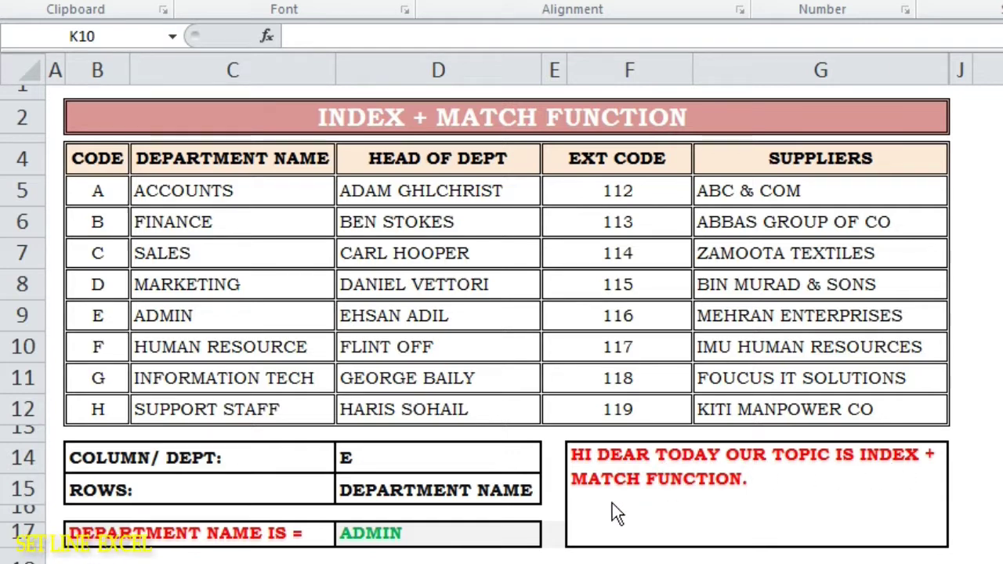
Rewrite the F14 note to 'INDEX+ MATCH FUNCTION IS OLDER BROTHER OF VLOOKUP. IT IS VERY POWERFUL FUCNTION.'.
click(701, 486)
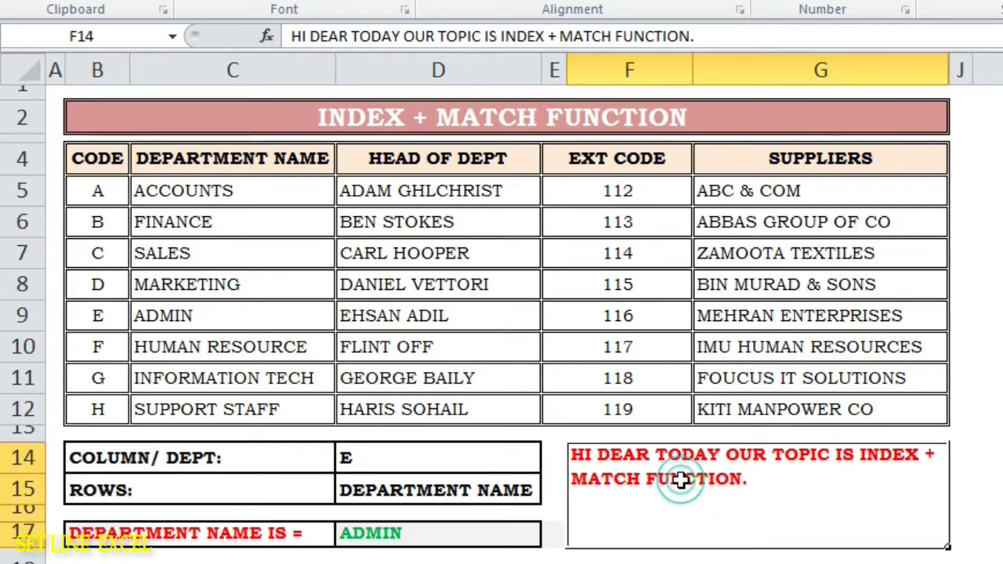
text(INDEX+ MATCH F)
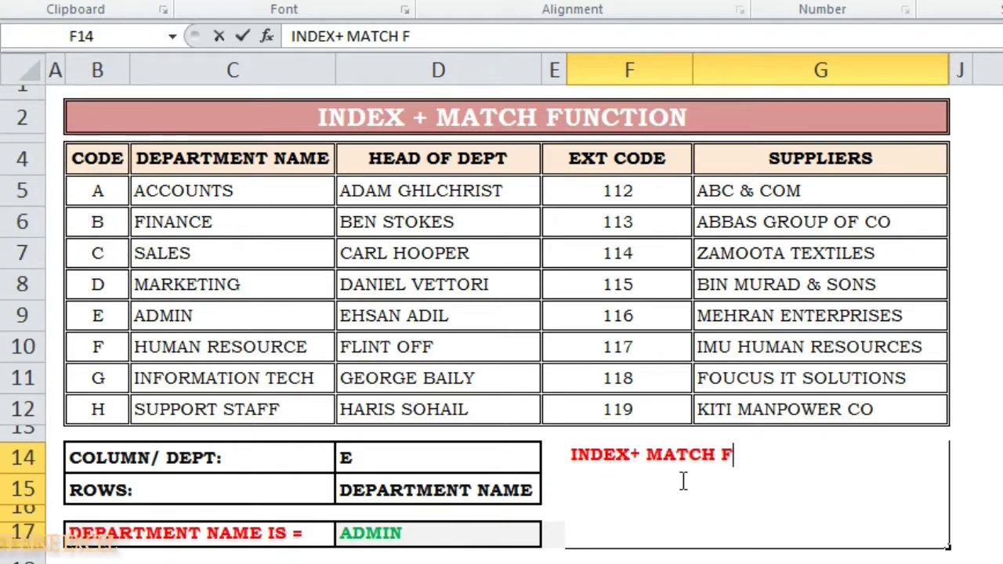
text(UNCTION IS)
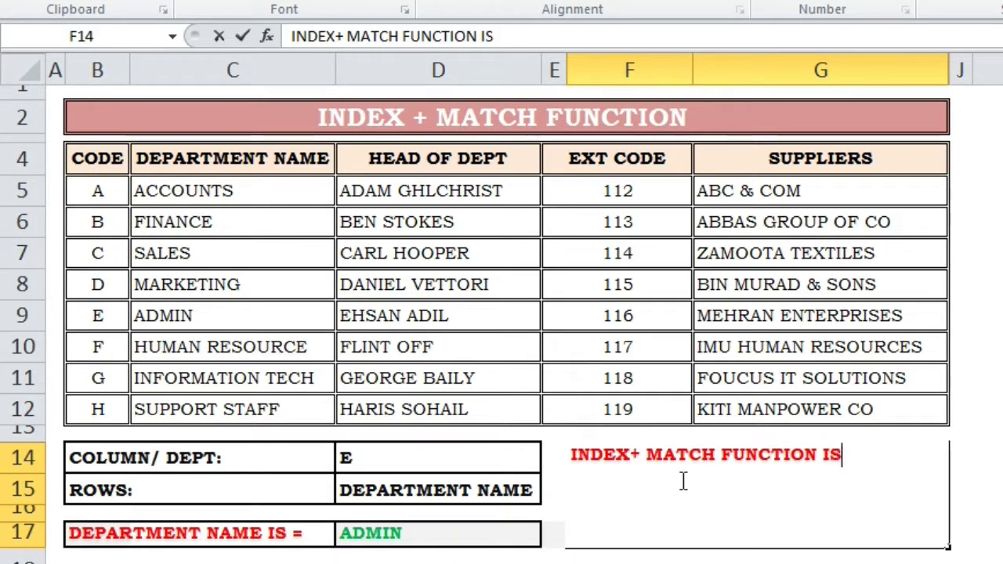
text( OLDER )
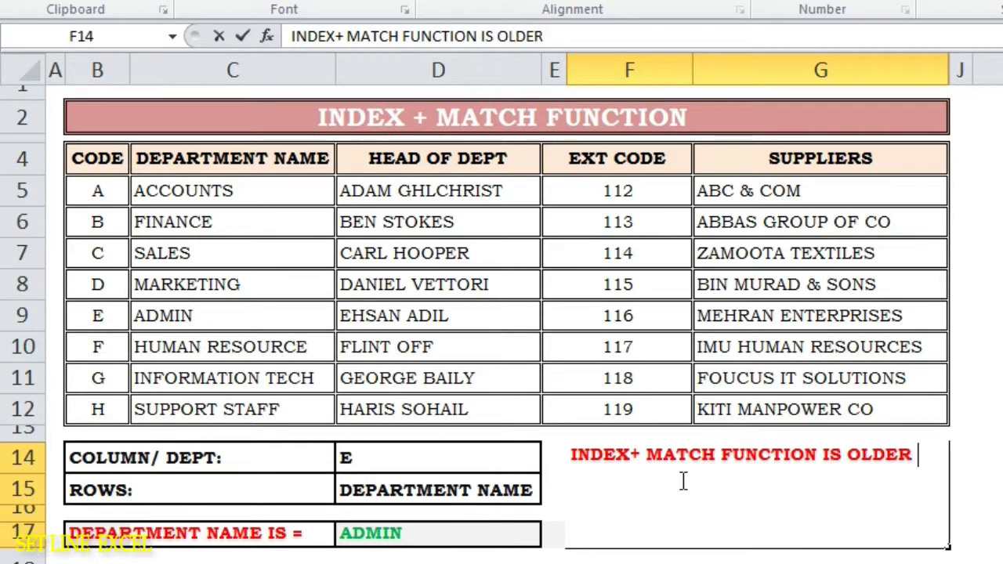
text(BROTHER OF )
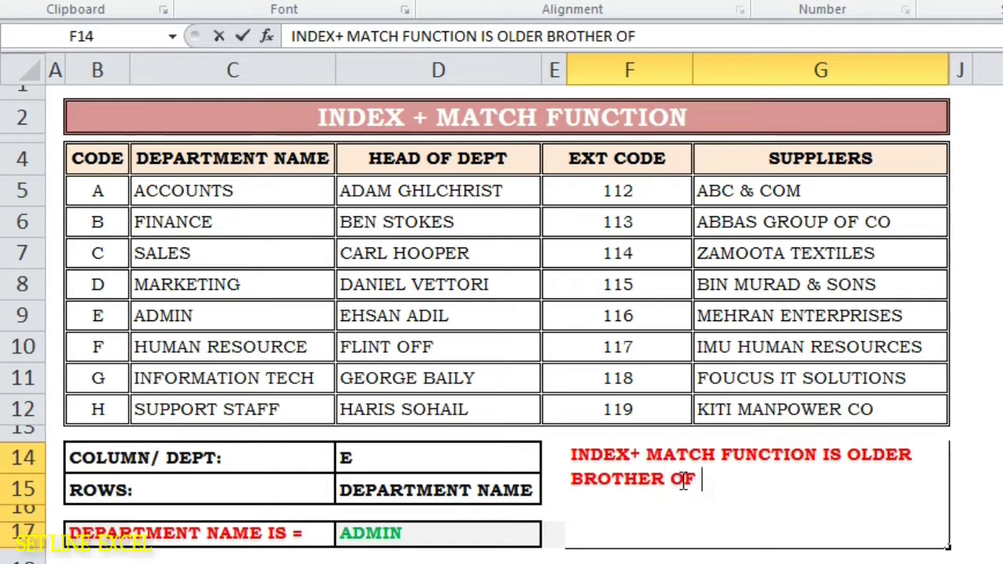
text(VLOOK)
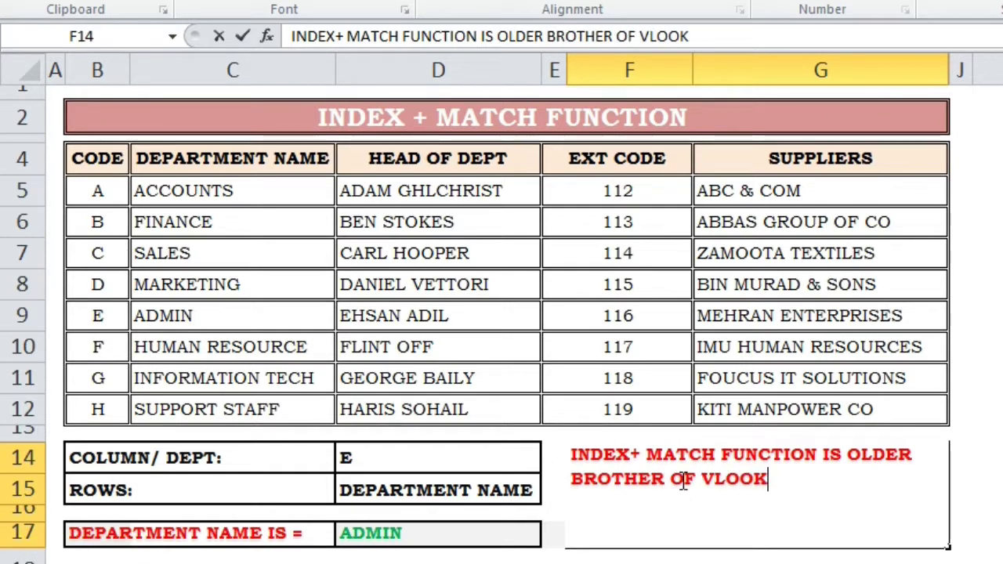
text(UP. IT IS VERY POWERFUL FUCNTION.)
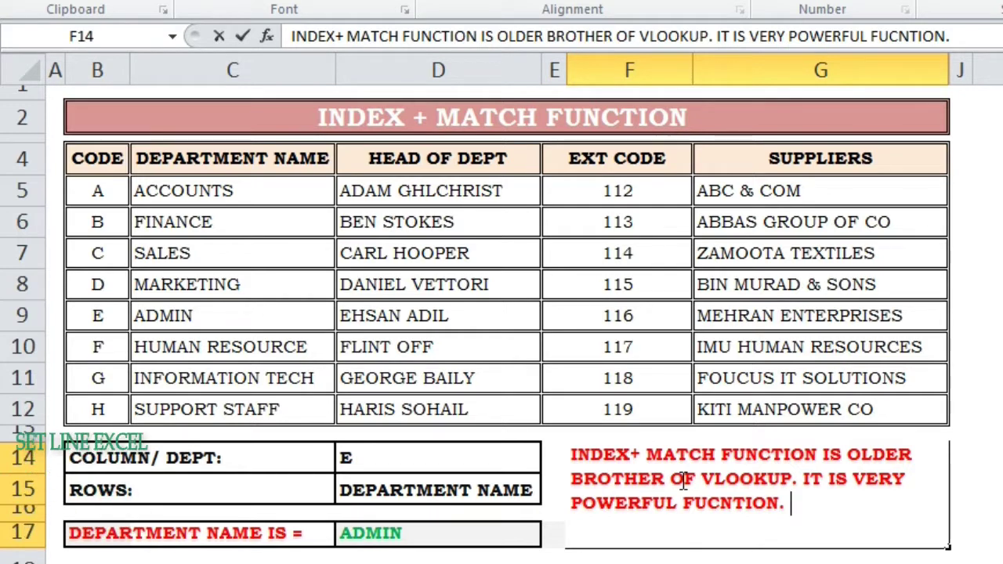
click(986, 557)
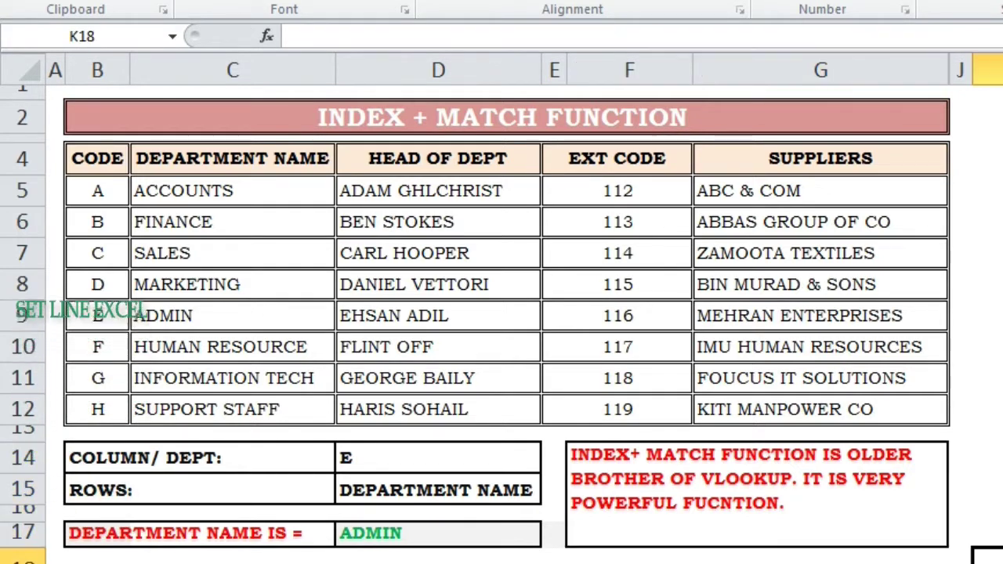
Enter 'INDEX FUNCTION IS LINKED WITH MATCH… VERY USEFUL RESULTS.' in F14, then delete it.
click(674, 514)
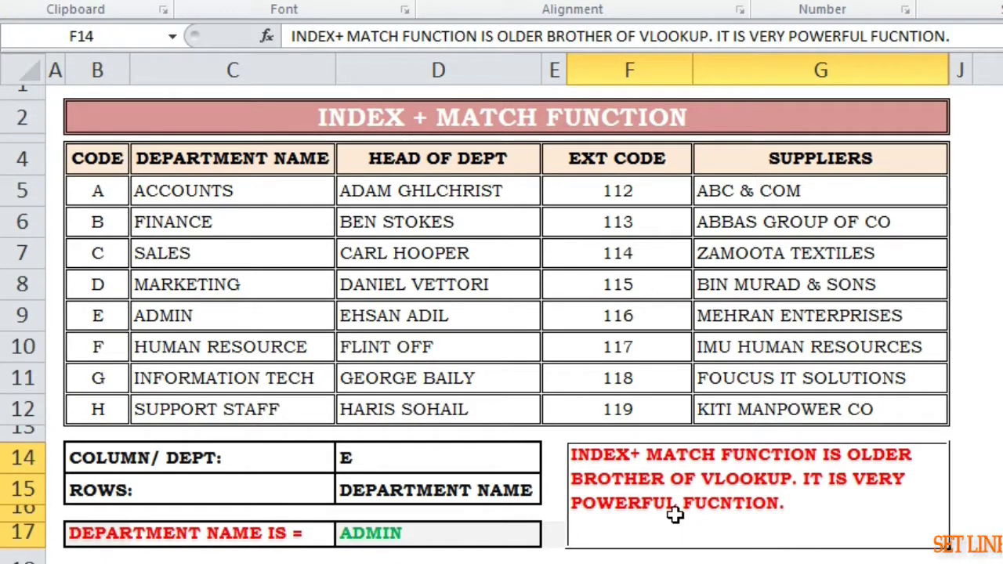
text(INDEX)
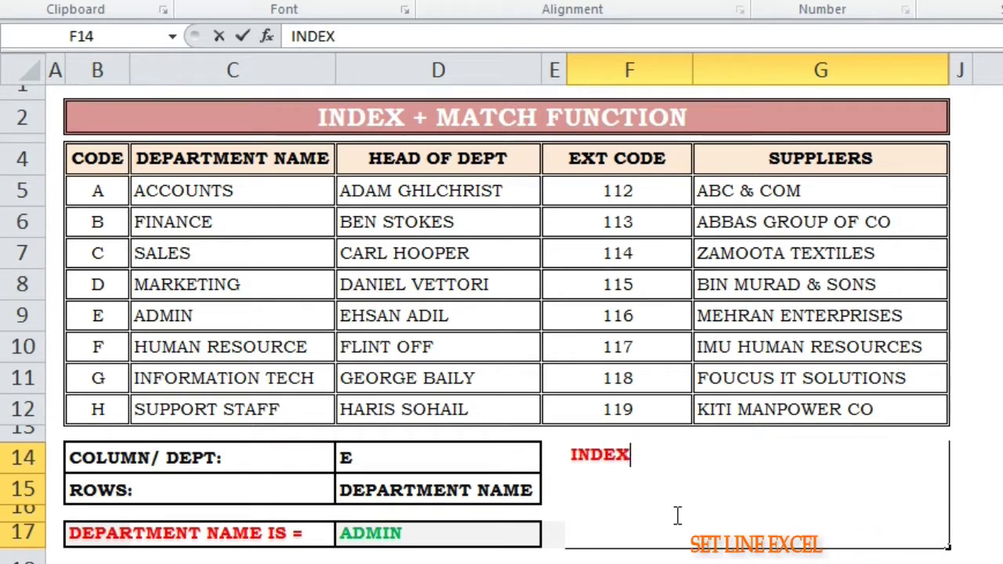
text( FUNCTION )
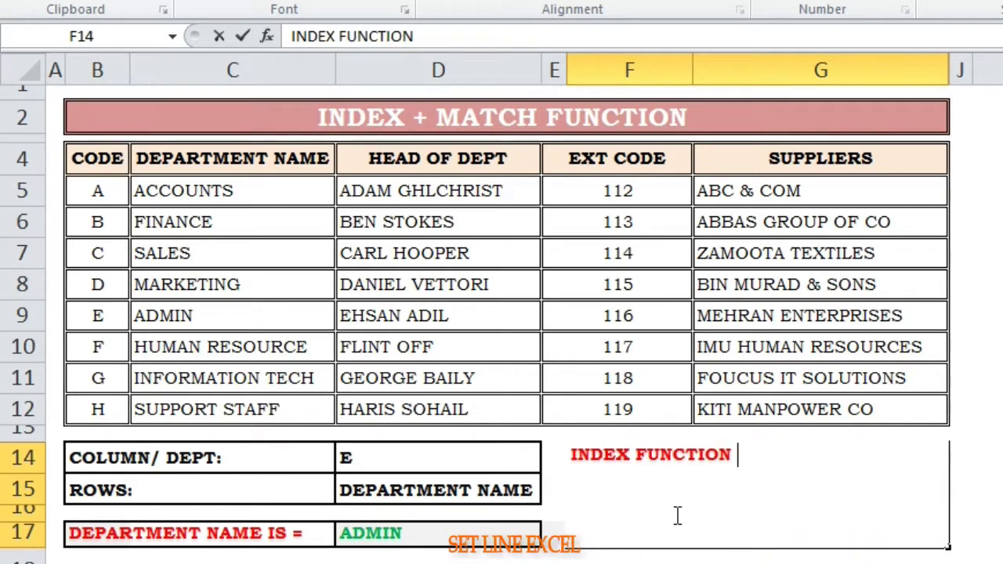
text(IS LI)
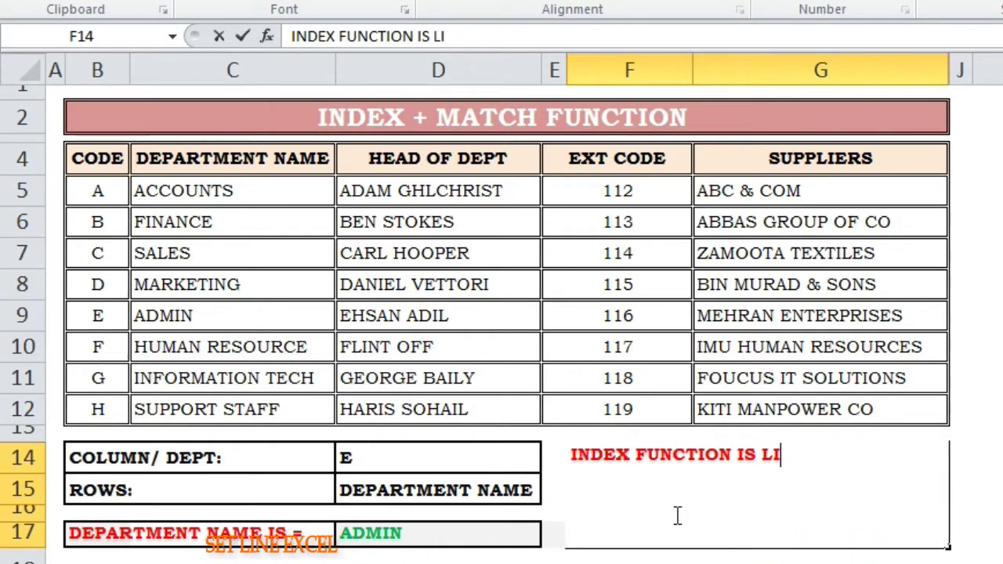
text(NKED WITH )
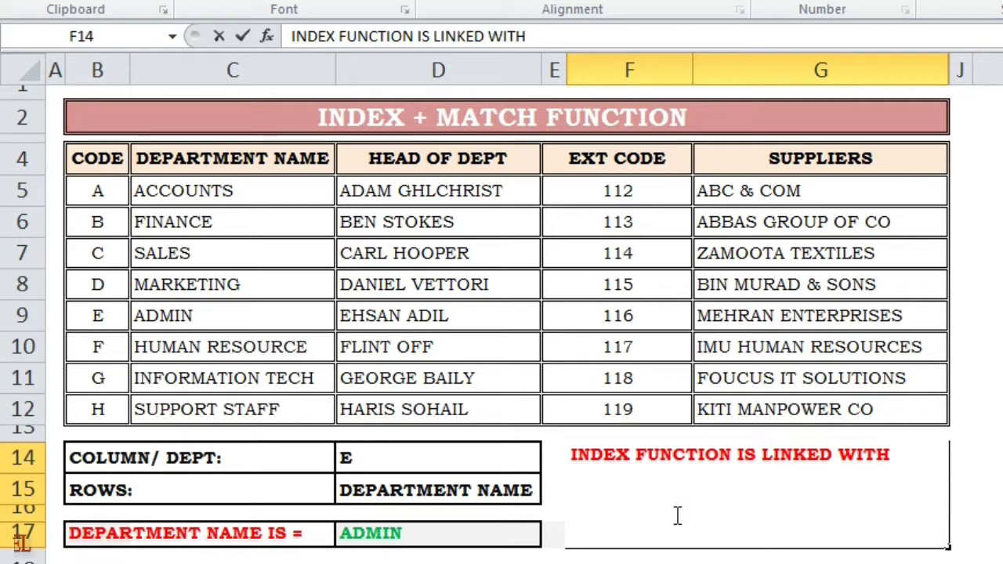
text(MATCH FUNCTION AND)
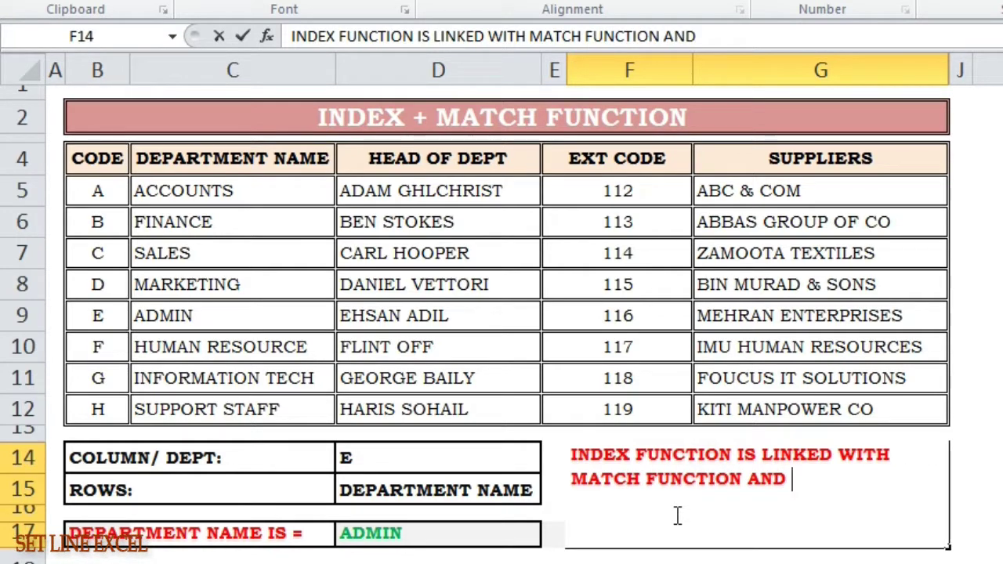
text(BY LINKING)
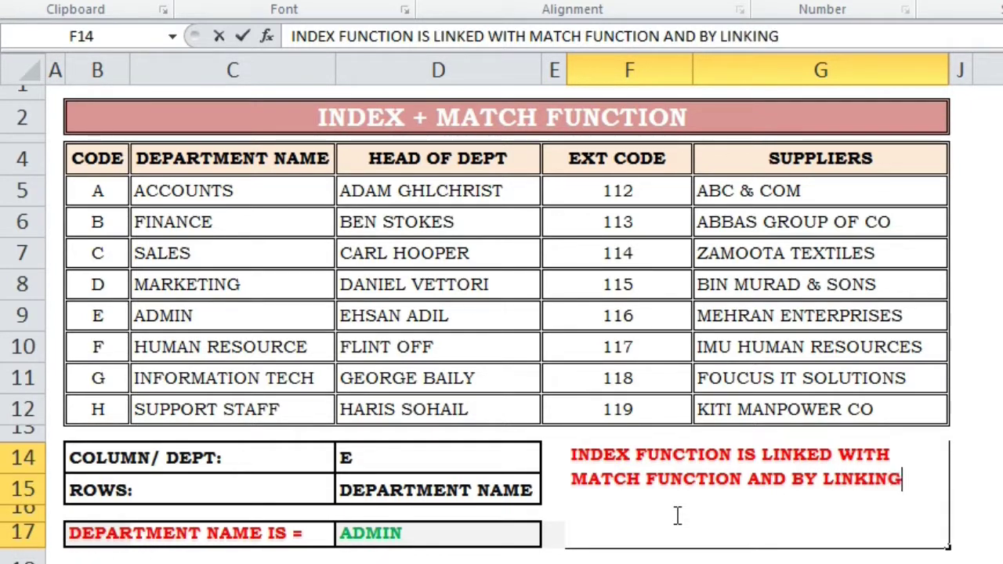
text( THESE BOTH FUNCTION WE CAN GET VER)
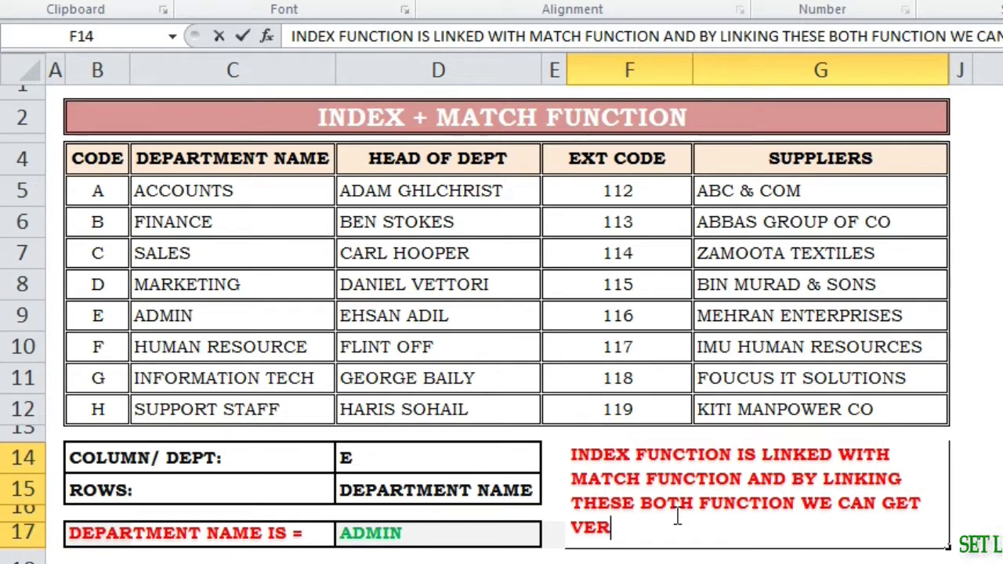
text(Y USEFUL)
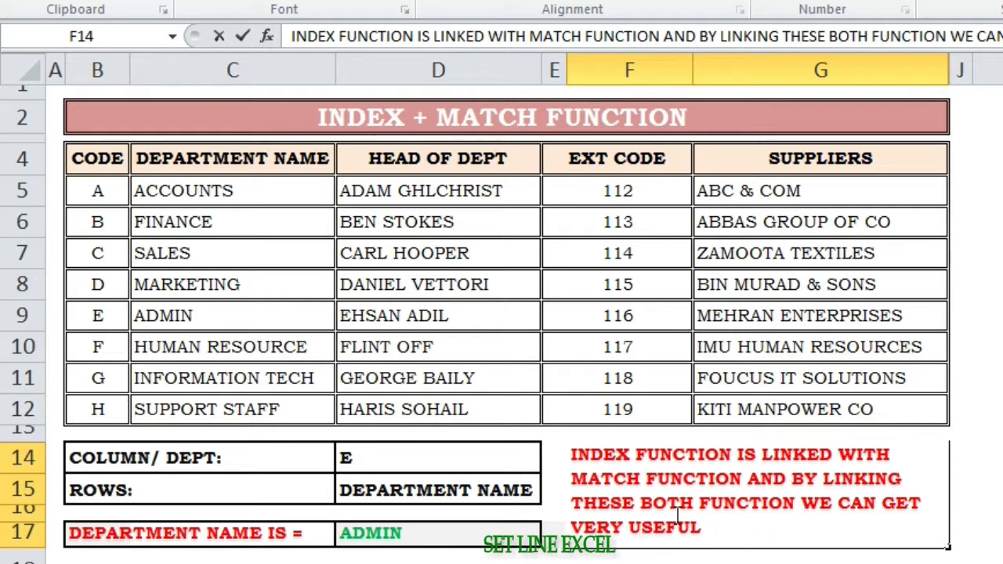
text( RESULTS )
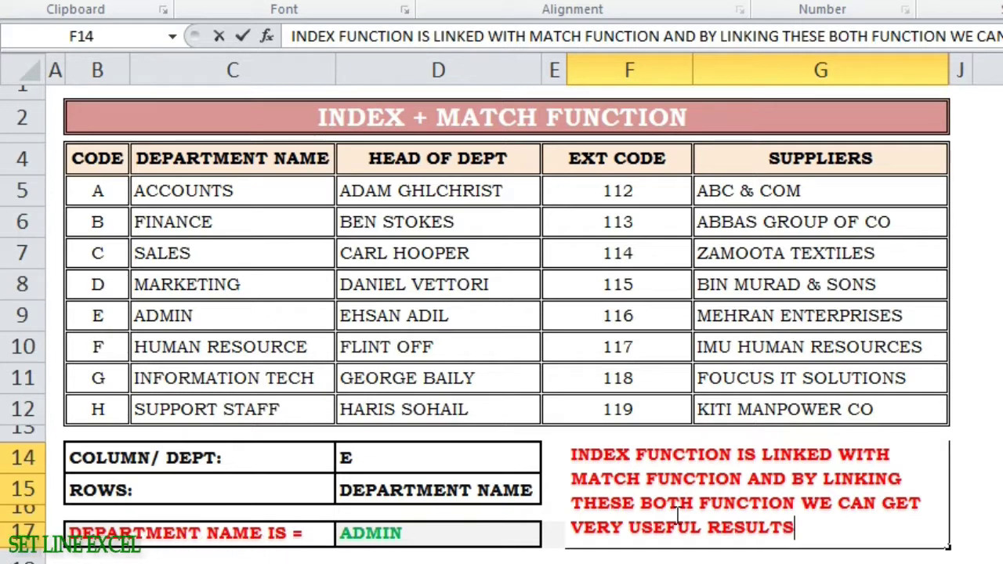
text(.)
key(Return)
click(765, 467)
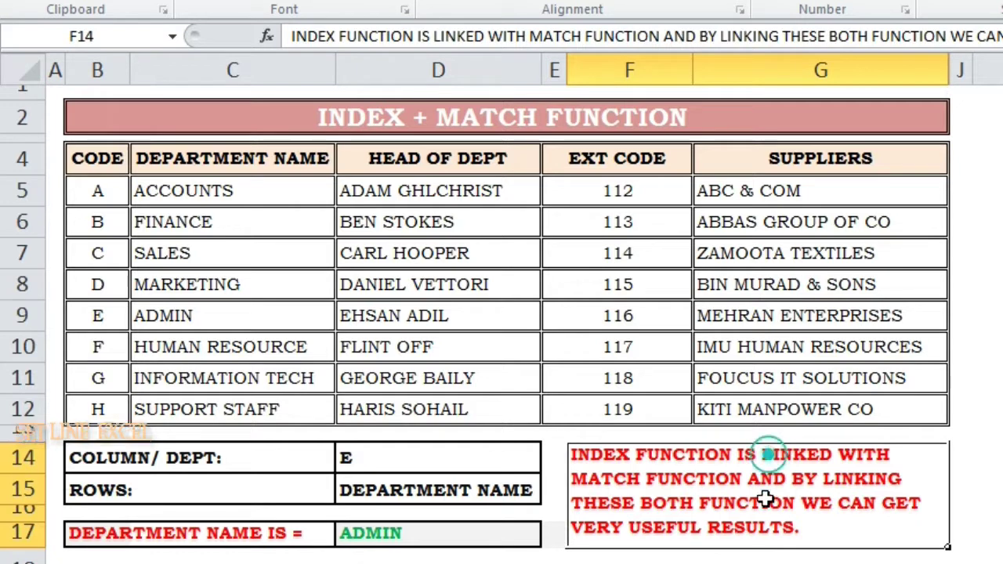
key(Delete)
Type the note 'SUPPOSE I HAVE THIS DATA… HOW IT WORKS.' into F14.
click(986, 409)
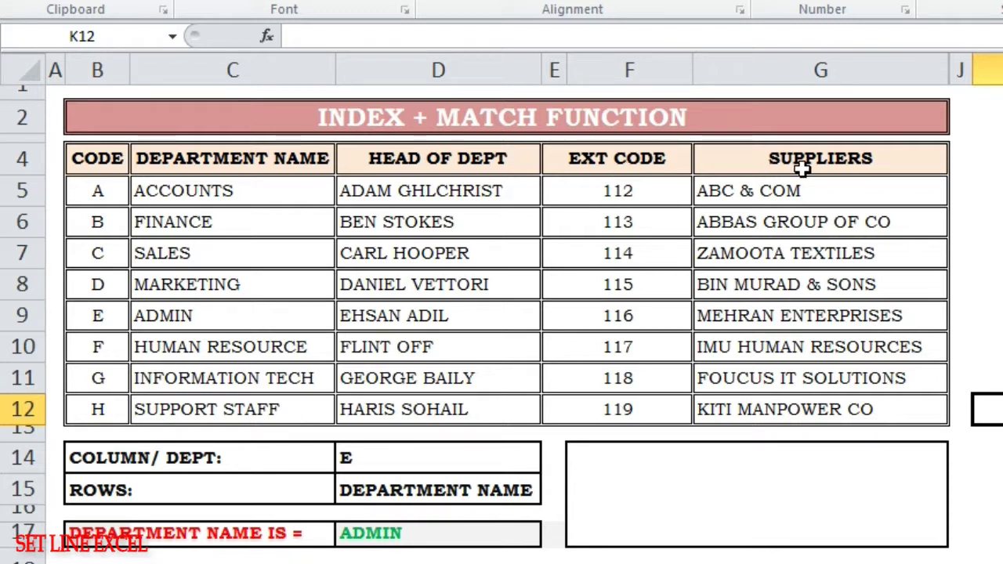
click(737, 503)
text(SUPPOSE I HAVE THIS DATA AND WANT TO APPLY )
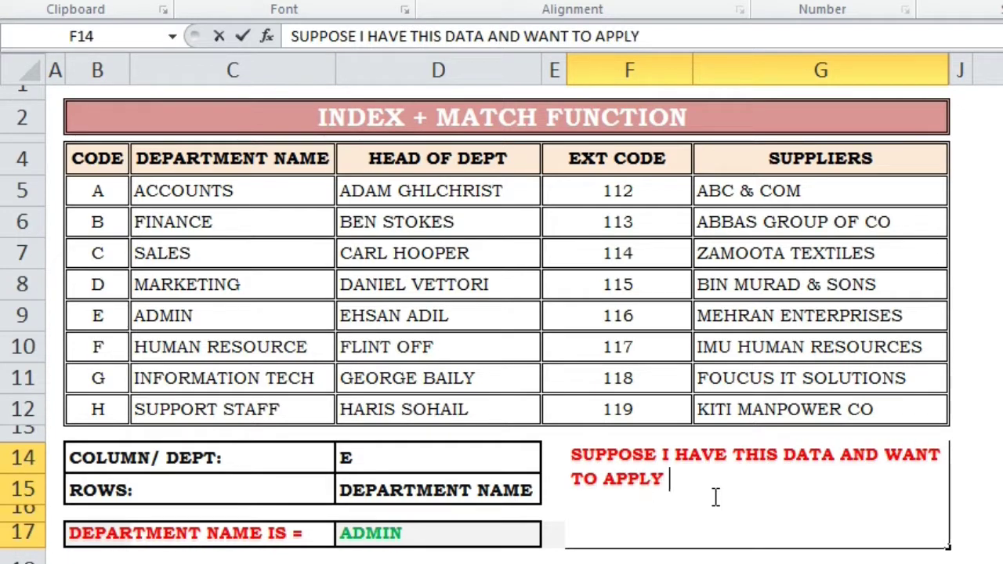
text(INDEX+MATCH FUNCTION ON THIS I WILL SHOW )
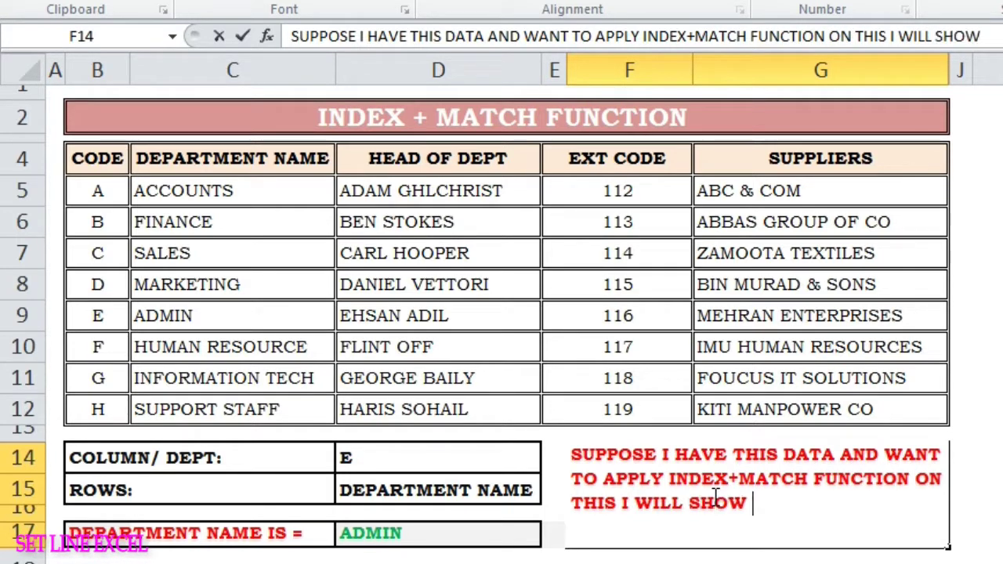
text(YOU HOW I)
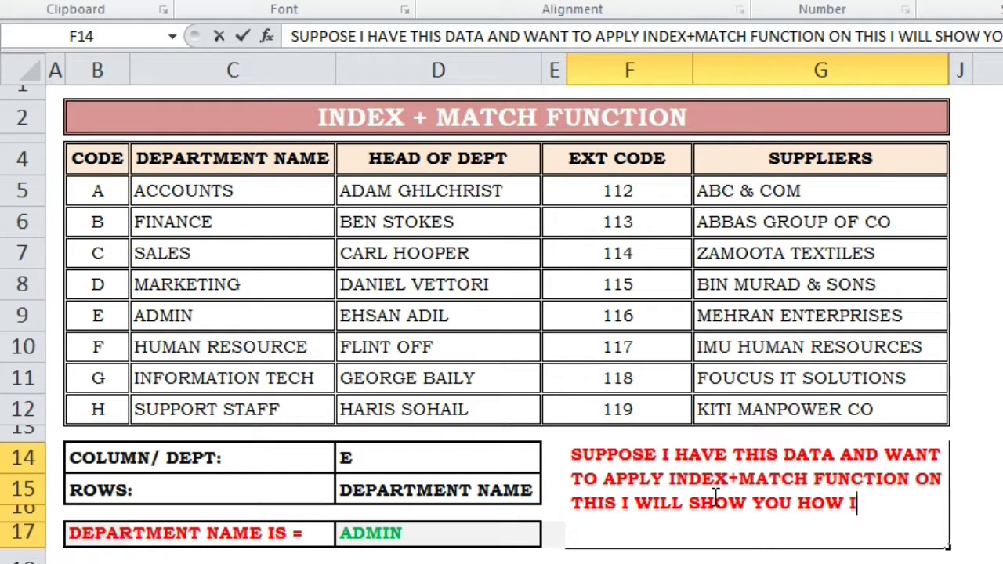
text(RKS.)
key(Return)
click(758, 476)
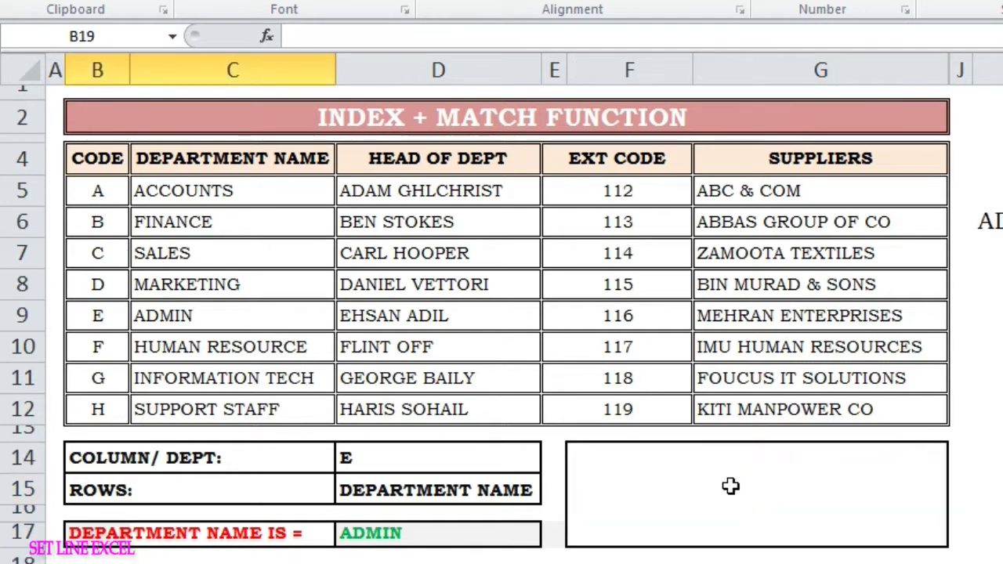
Start =INDEX(B5:G12,5, in F14, using the whole department table as the array.
click(730, 486)
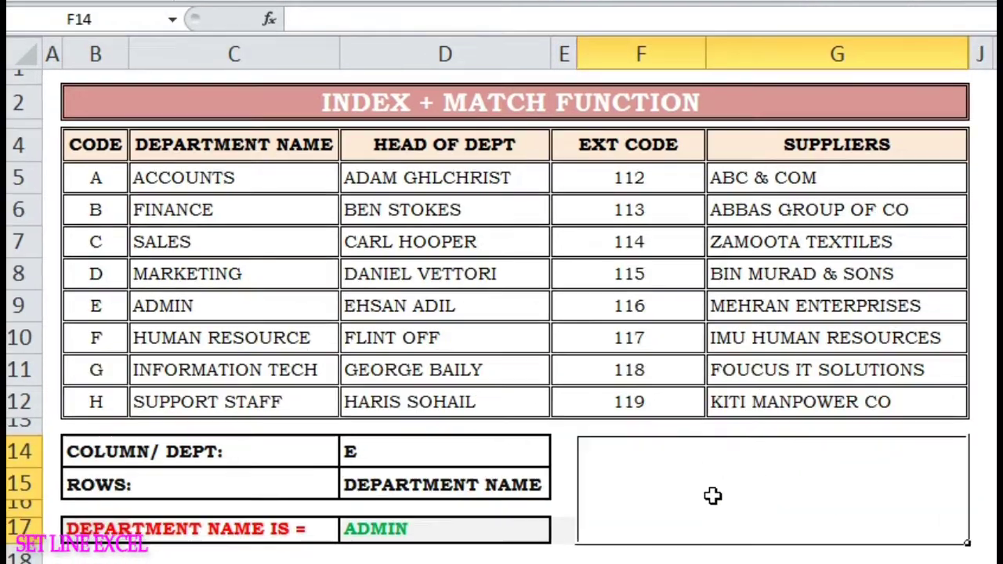
click(659, 480)
text(=)
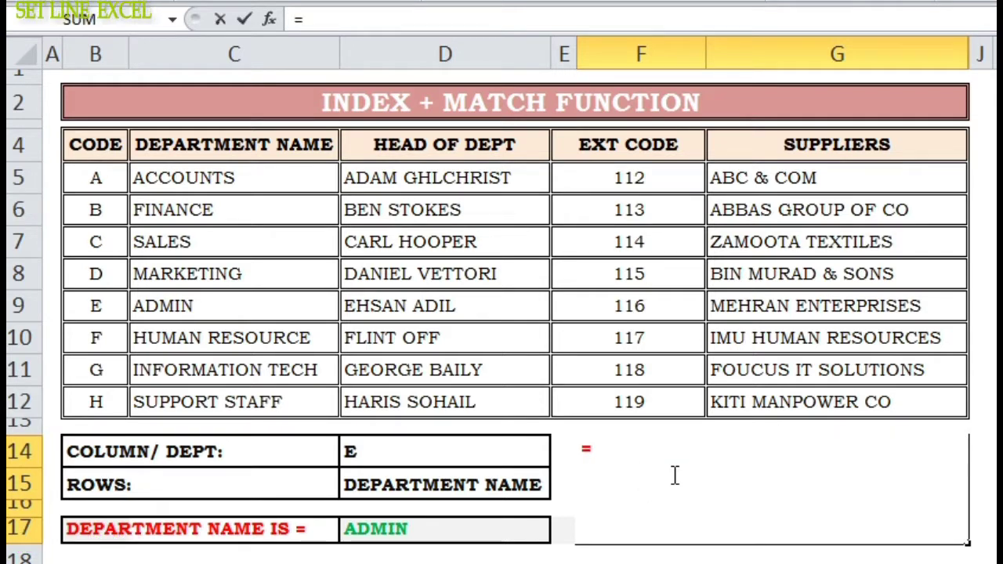
text(IN)
key(Tab)
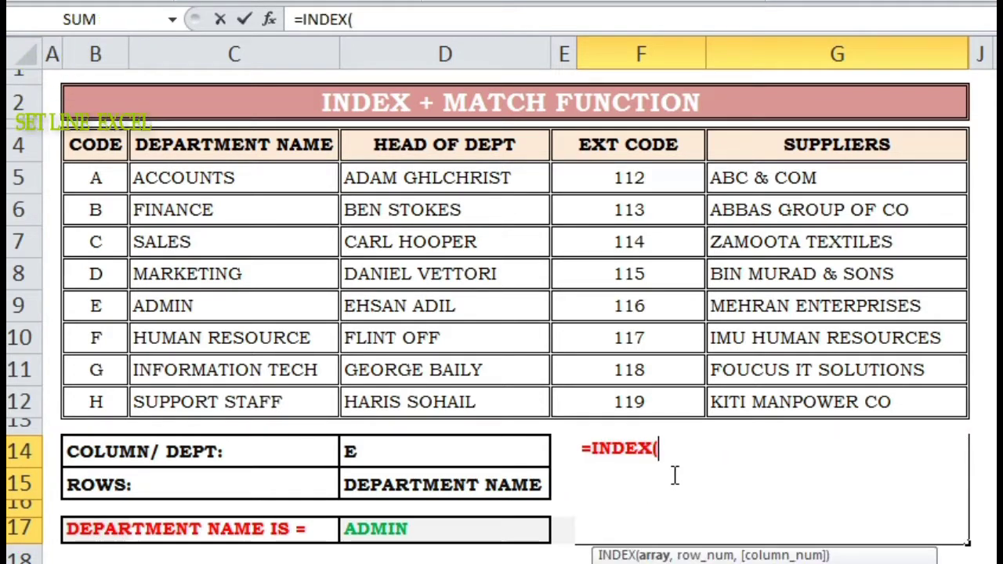
mouse_move(95, 184)
mouse_down()
mouse_move(749, 366)
mouse_move(798, 390)
mouse_up()
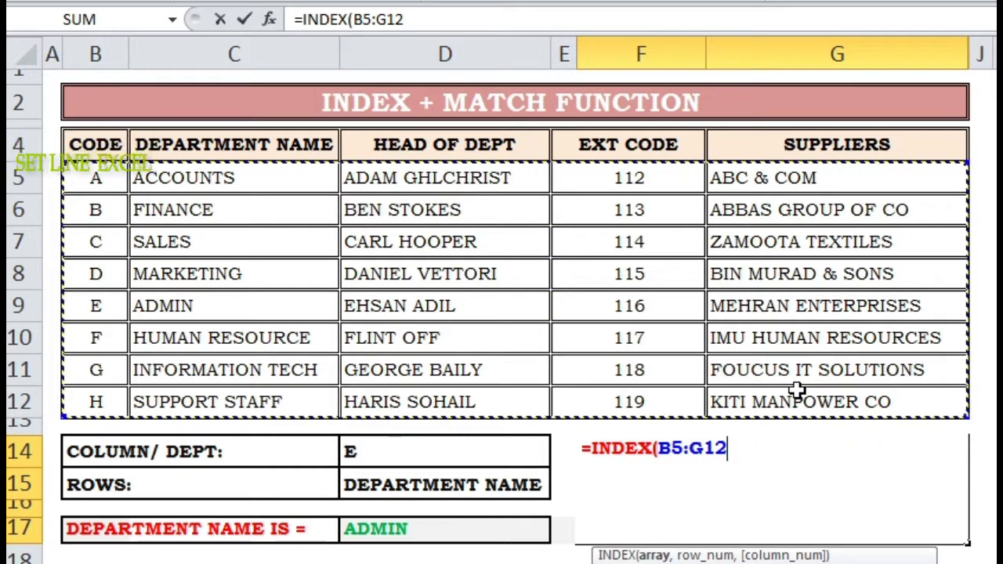
text(,)
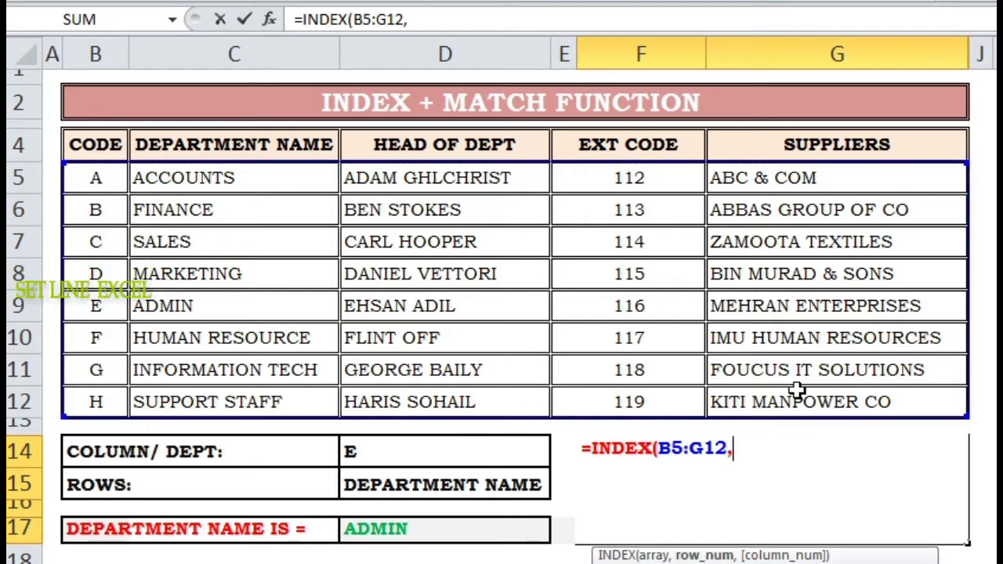
text(5)
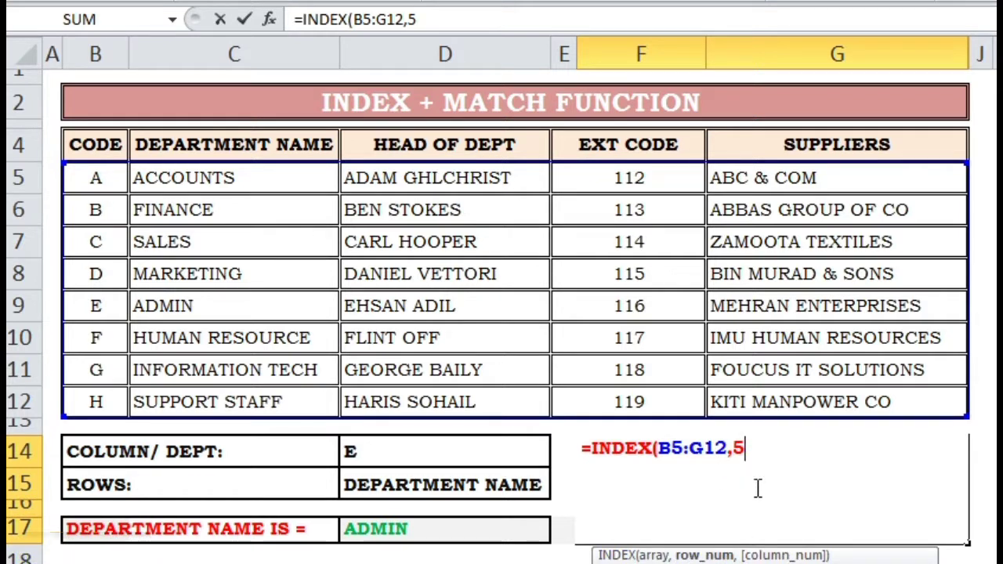
text(,3)
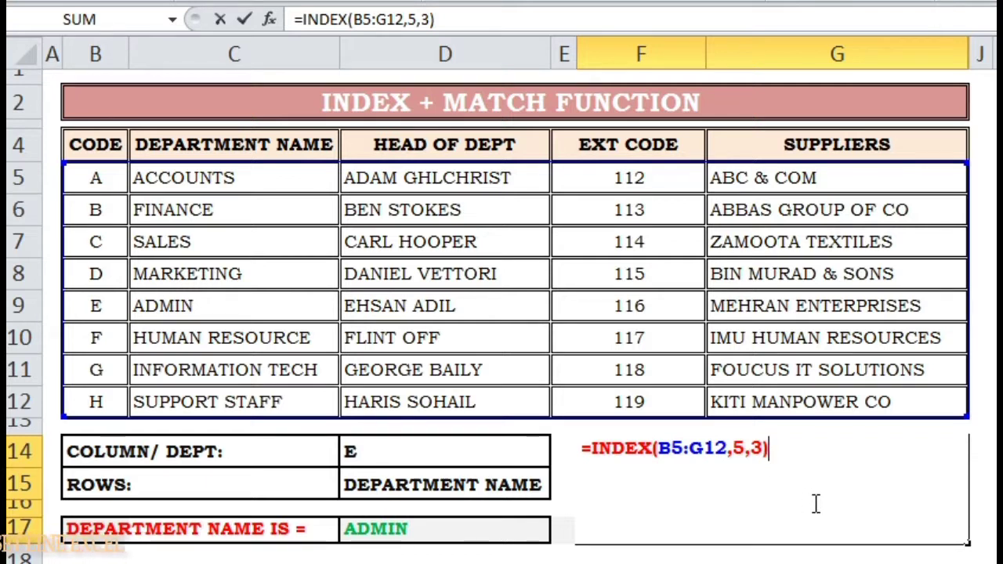
Write the Notepad explanation of the simple INDEX formula, then commit =INDEX(B5:G12,5,3) in Excel.
text(HERE I)
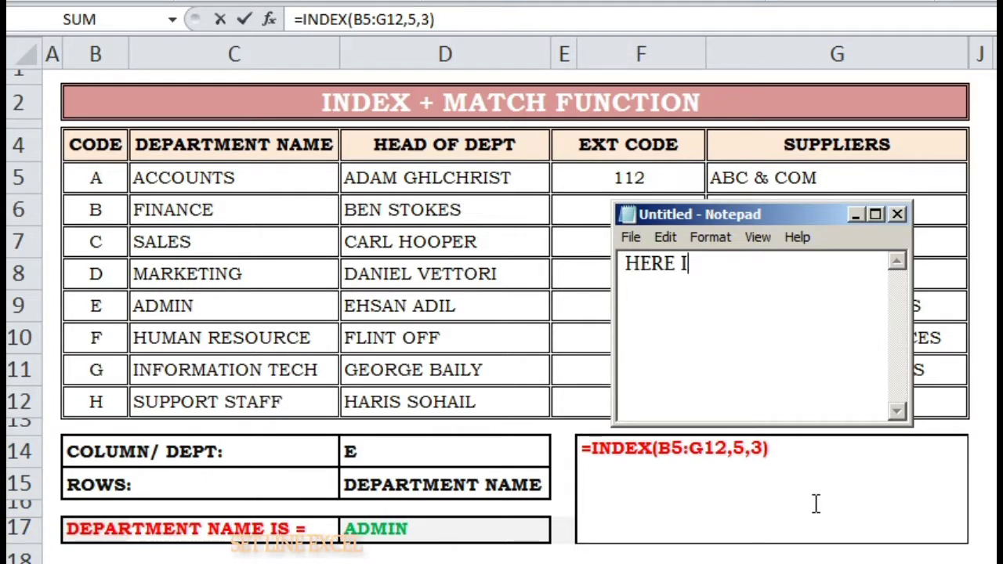
text( HAVE USED SIM)
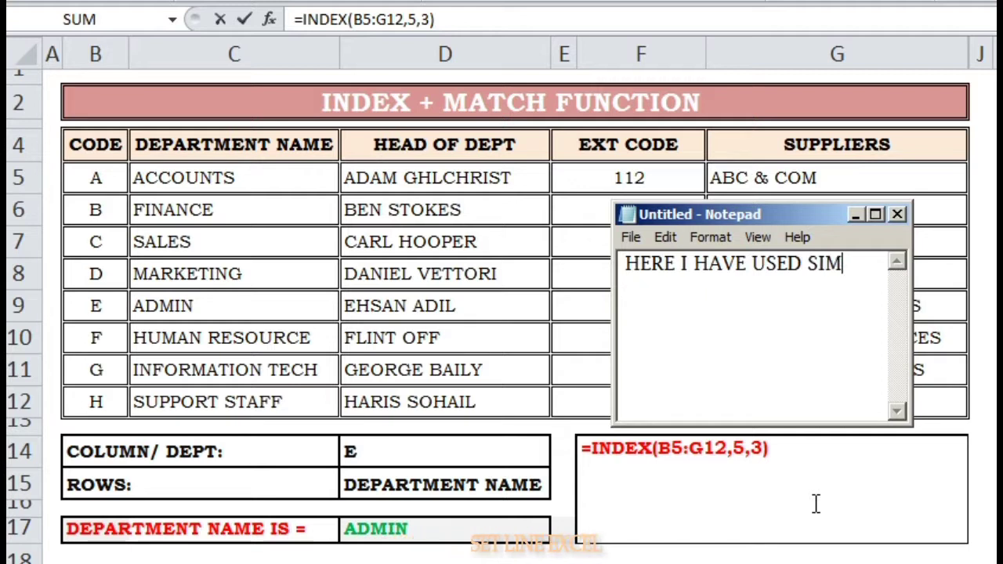
text(PLE INDEX FUNCTION )
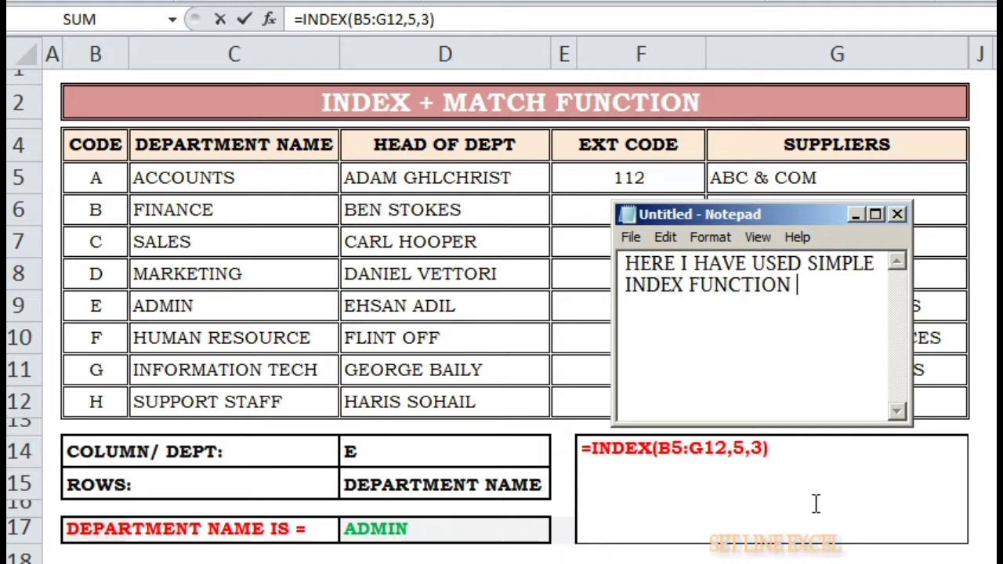
text(THAT HOW IT IS USED AND IT WORKS, FIRST I HAVE SELE)
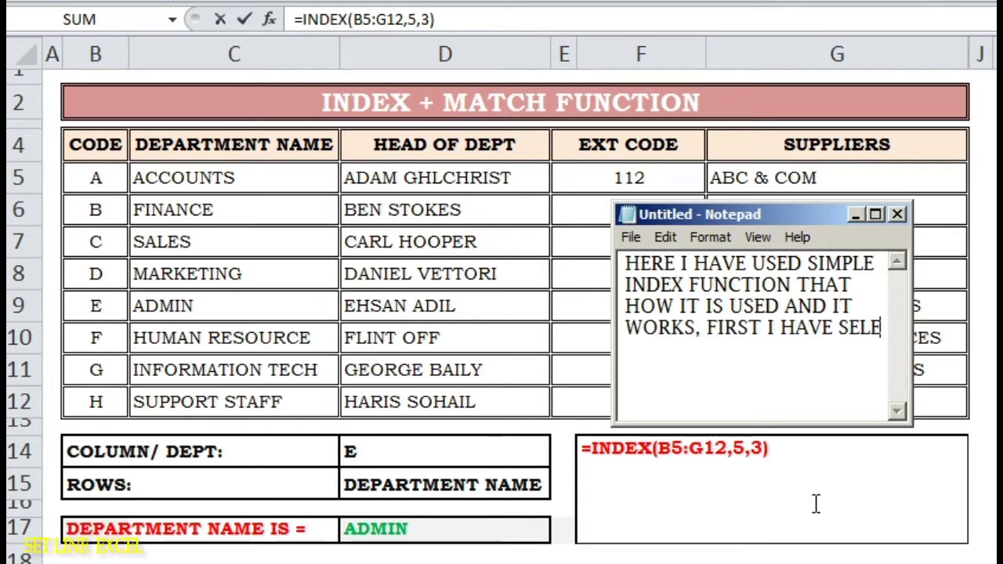
text(CTE)
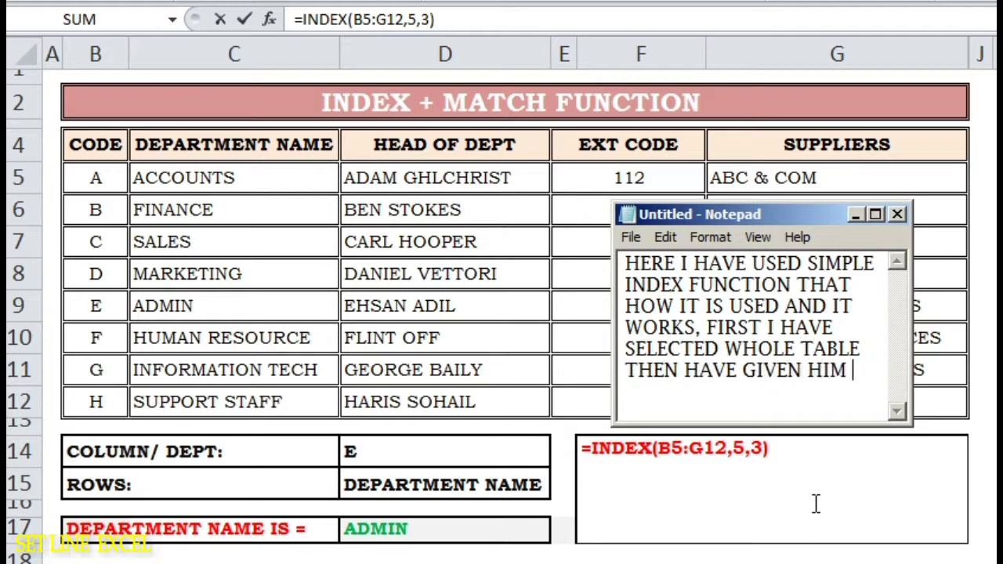
text(IA)
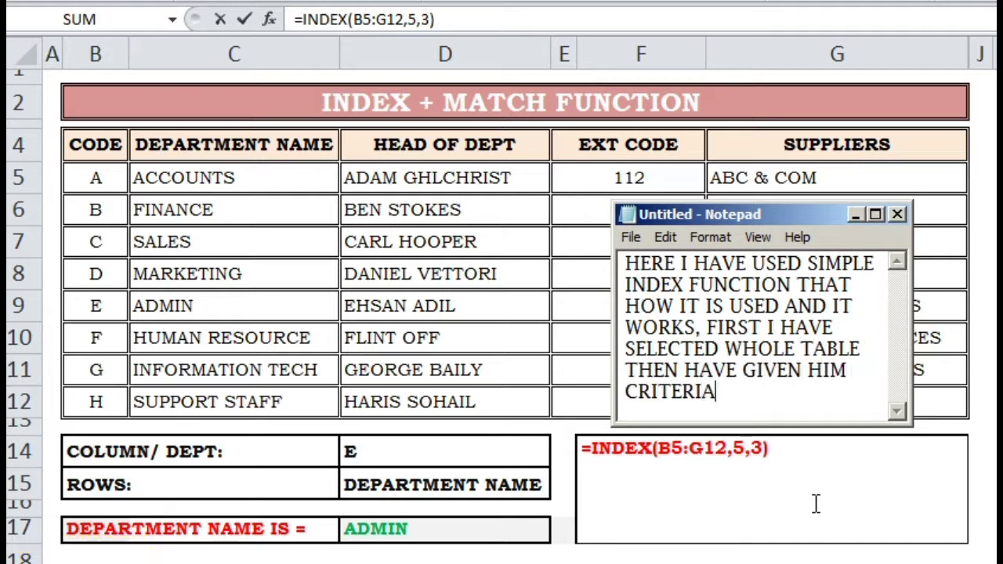
text( THAT)
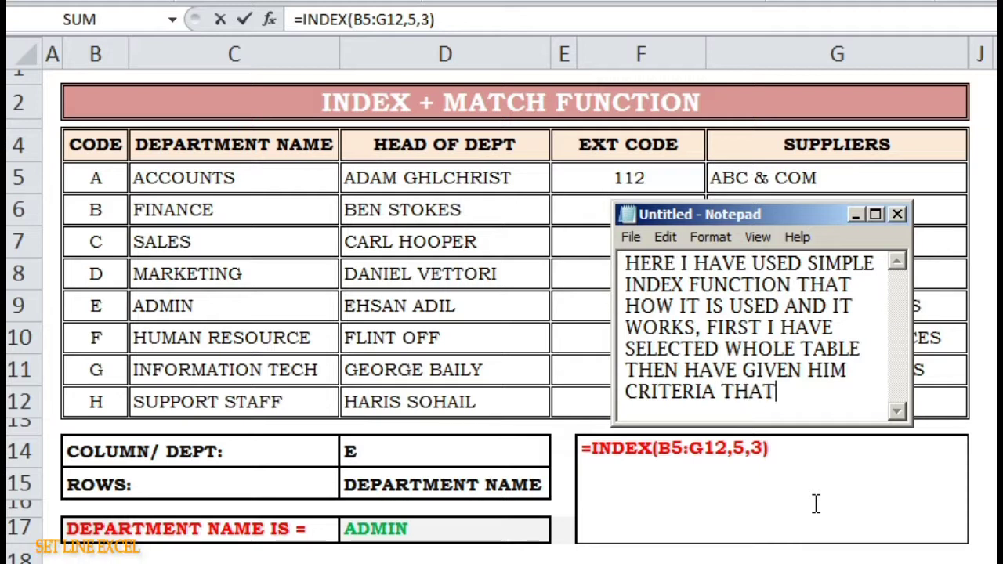
text( FIN)
text(VALE WH)
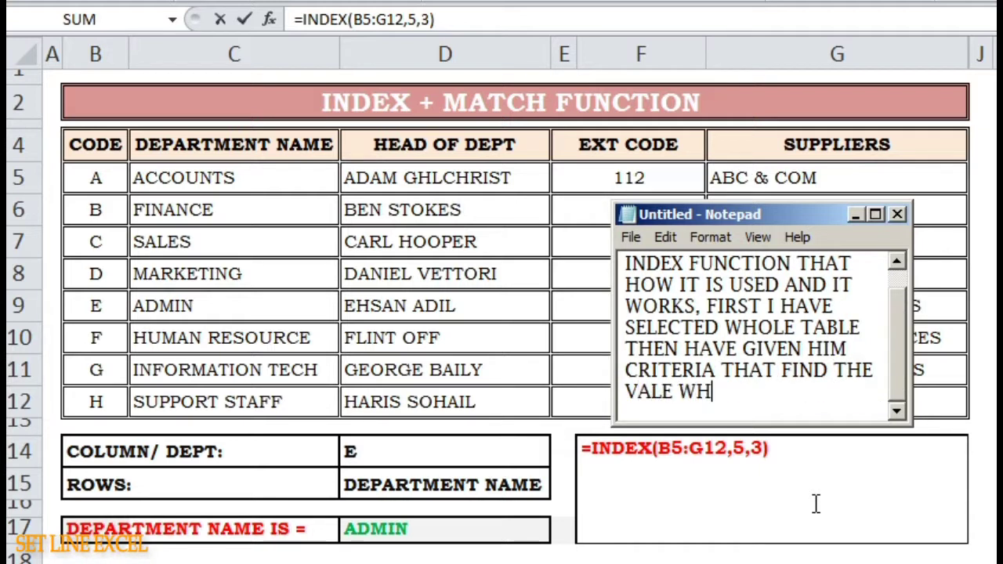
text( IN )
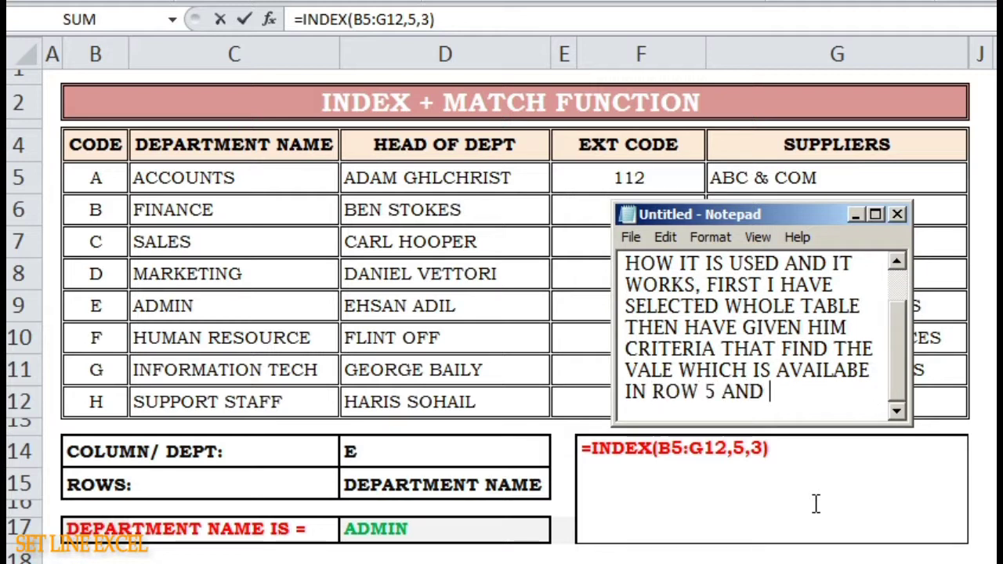
text( COLUMN)
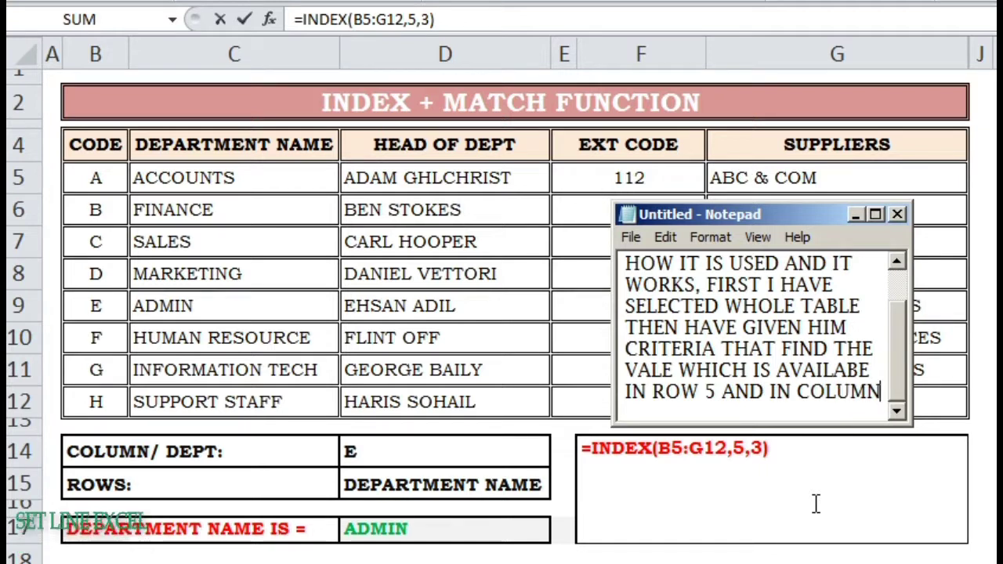
text( 3.)
key(alt+Tab)
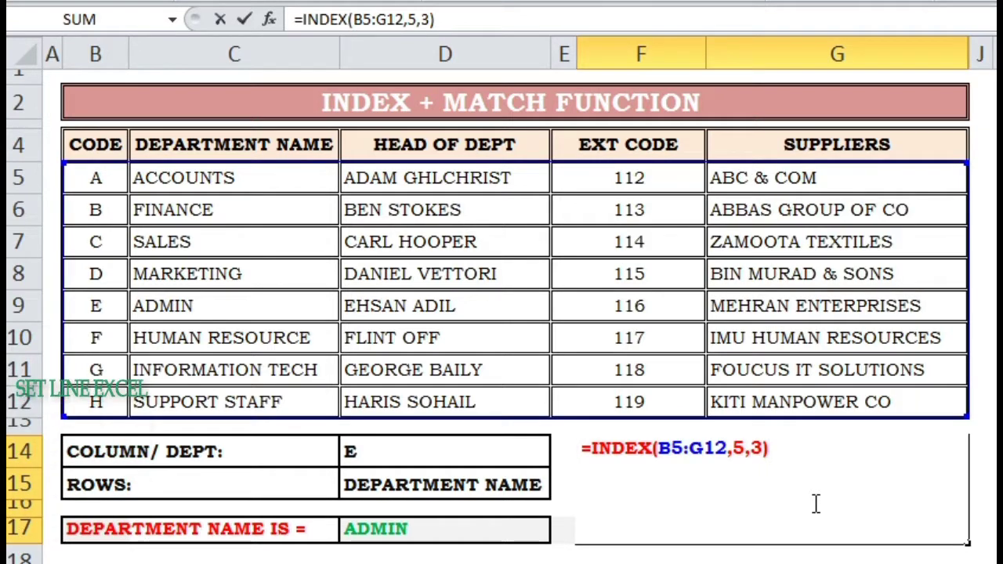
key(Return)
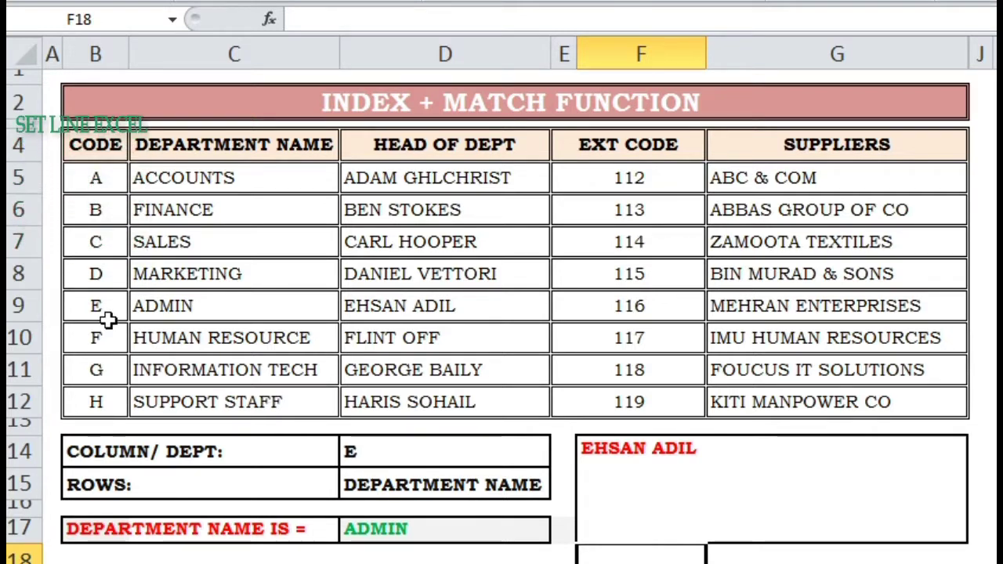
click(249, 400)
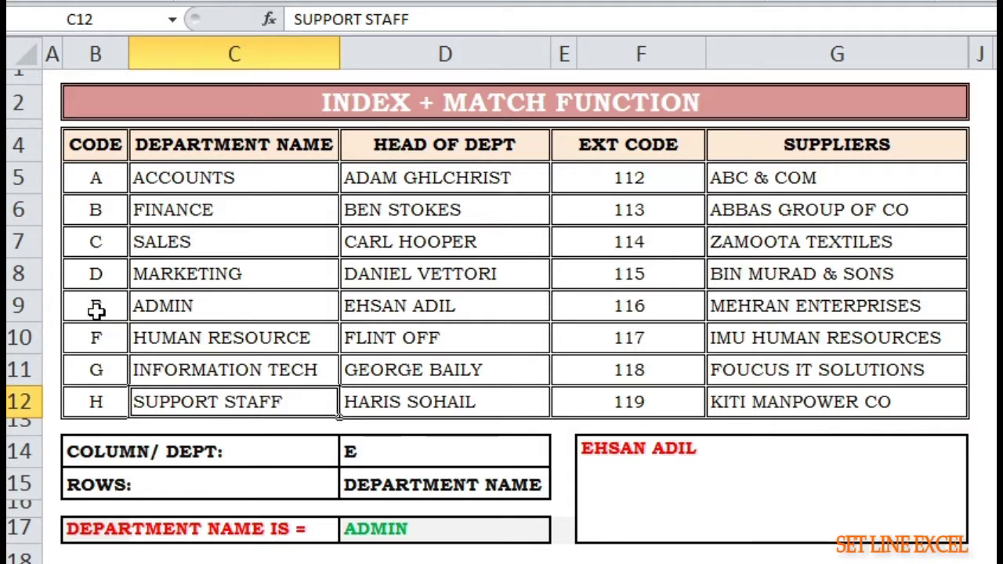
drag(96, 307, 363, 309)
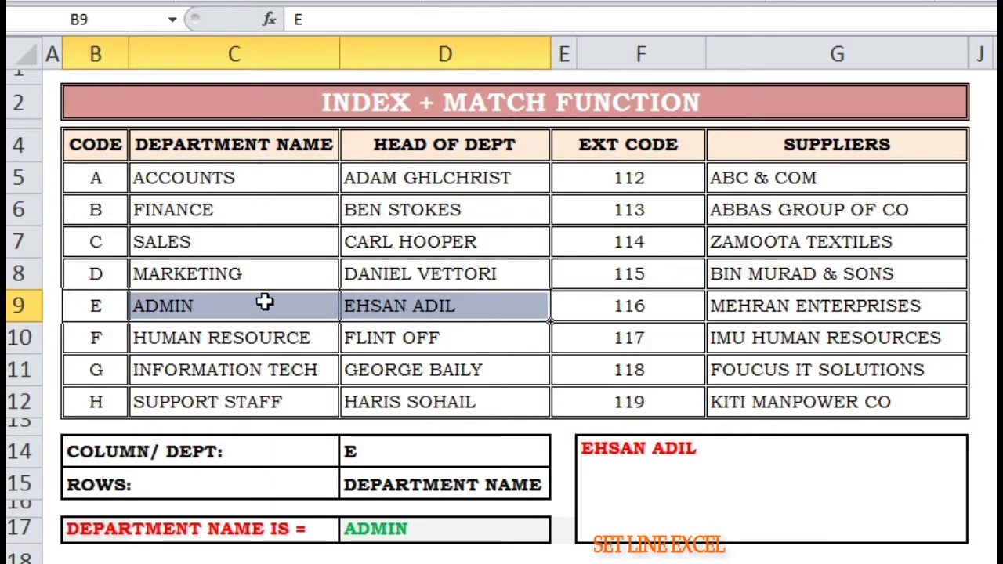
click(96, 307)
click(377, 304)
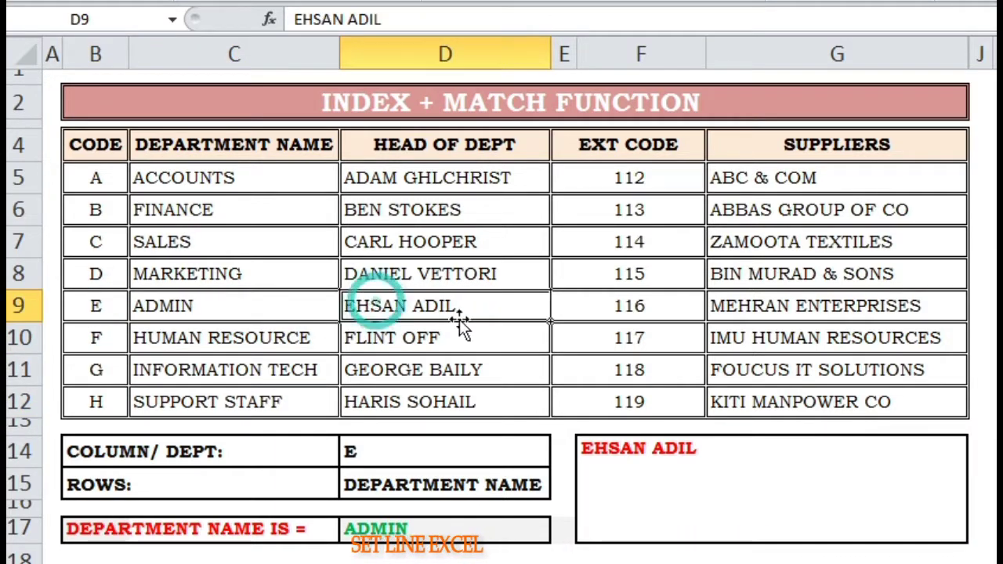
click(664, 474)
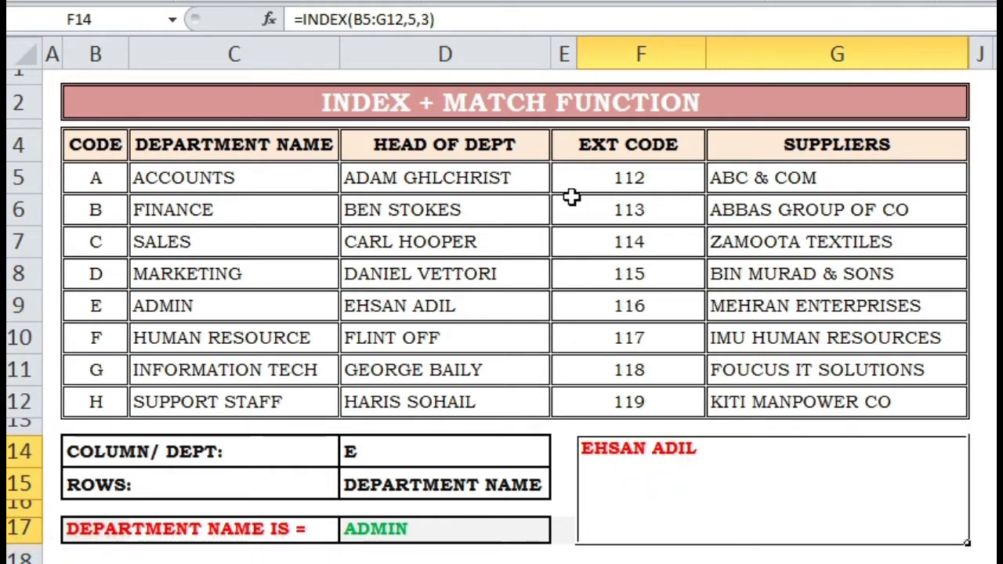
Edit the INDEX formula to column 4, then to row 3, giving =INDEX(B5:G12,3,4).
click(424, 19)
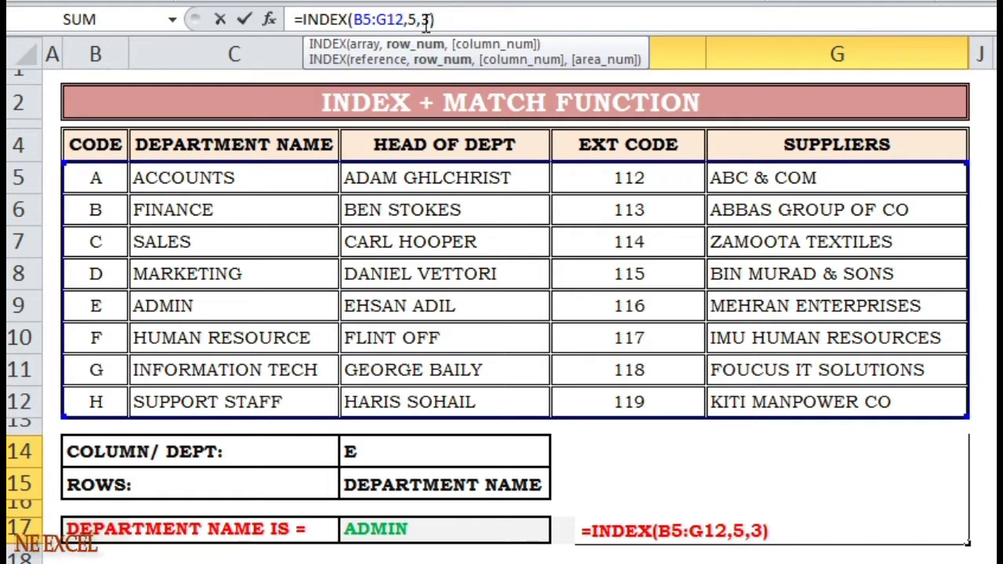
click(431, 19)
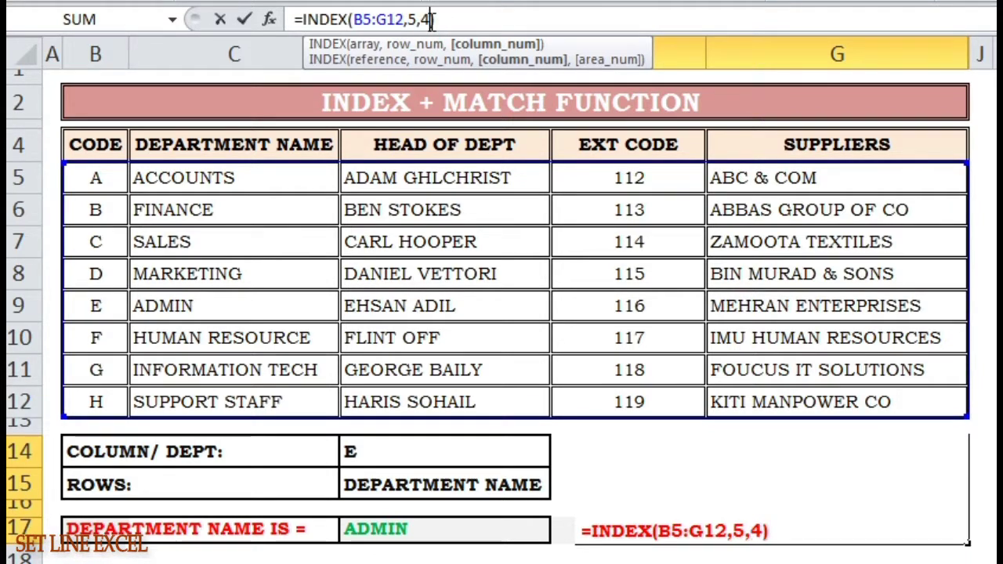
key(Return)
click(612, 478)
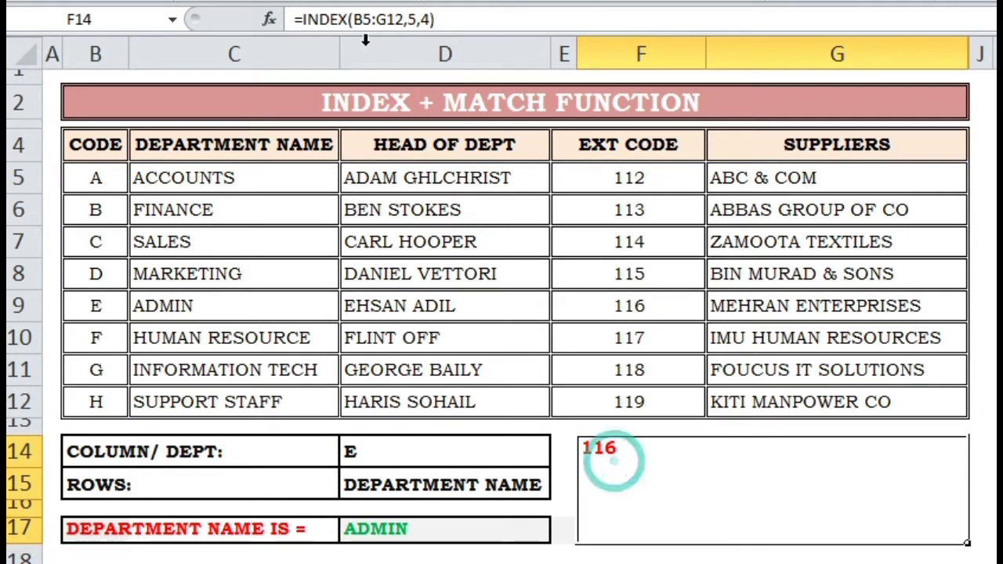
click(416, 19)
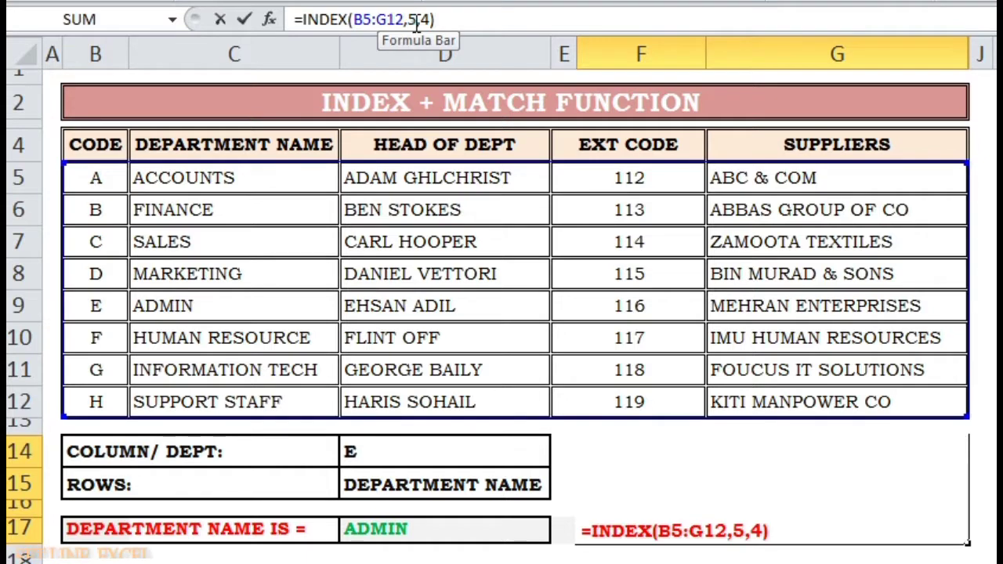
key(BackSpace)
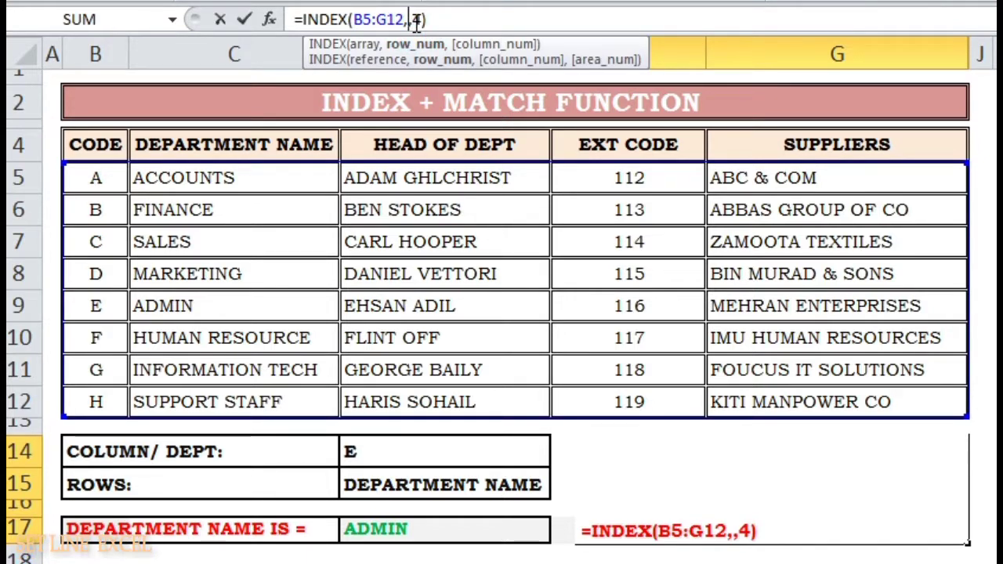
text(3)
key(Return)
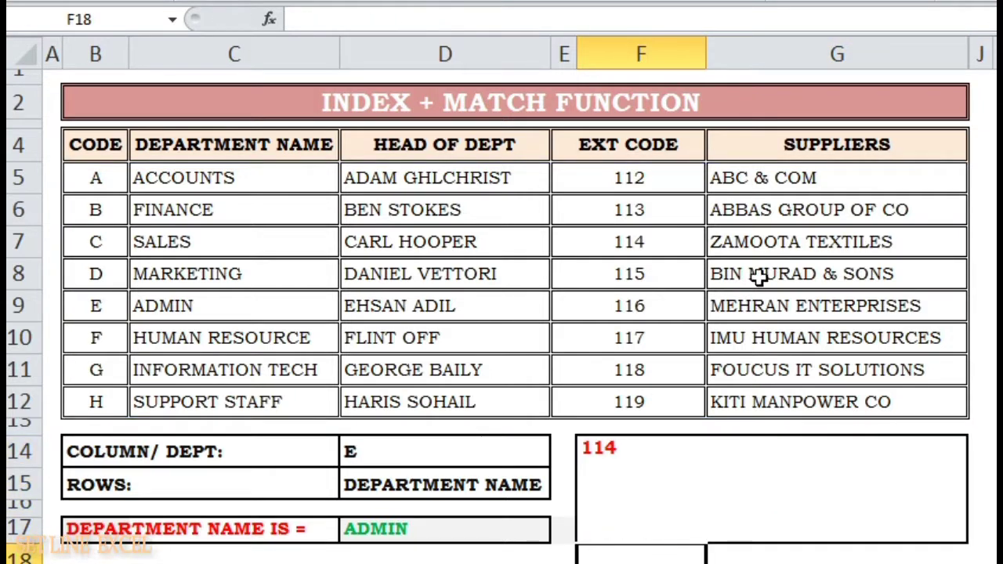
Change the column back to 3 so =INDEX(B5:G12,3,3) returns CARL HOOPER.
click(646, 444)
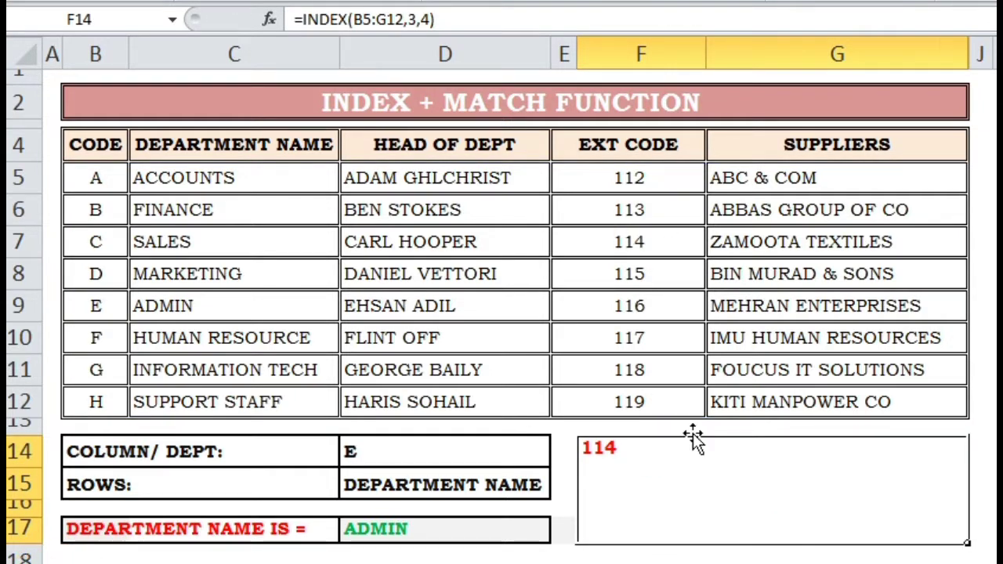
click(432, 19)
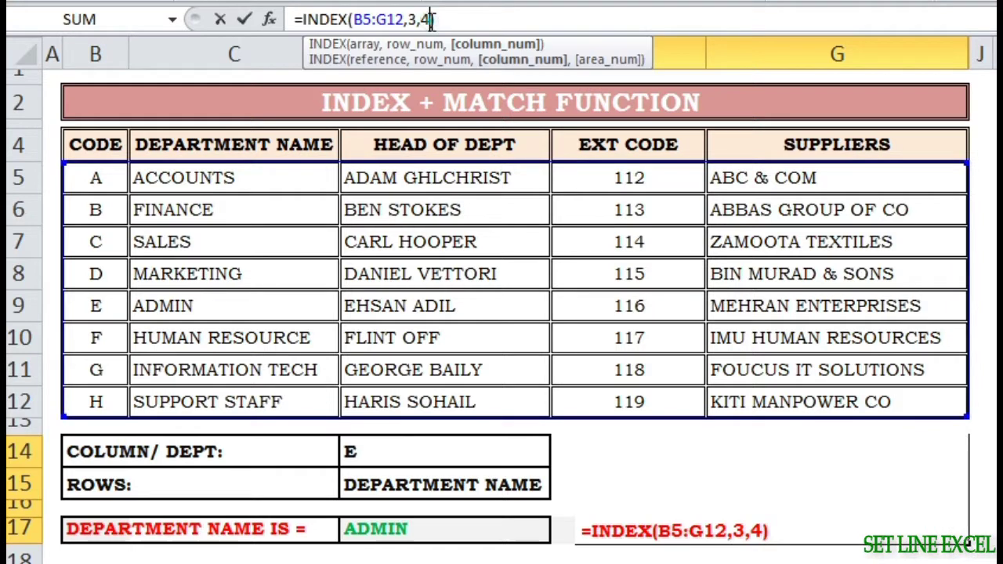
key(BackSpace)
text(3)
key(Return)
click(719, 526)
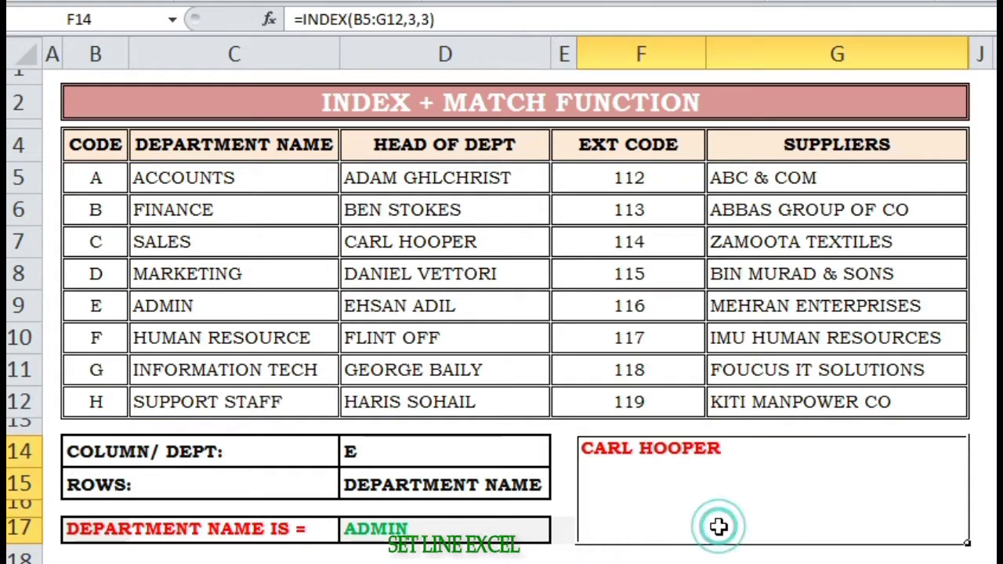
Draft a note about changing the row and column references, then discard it, leaving F14 blank.
text(SO )
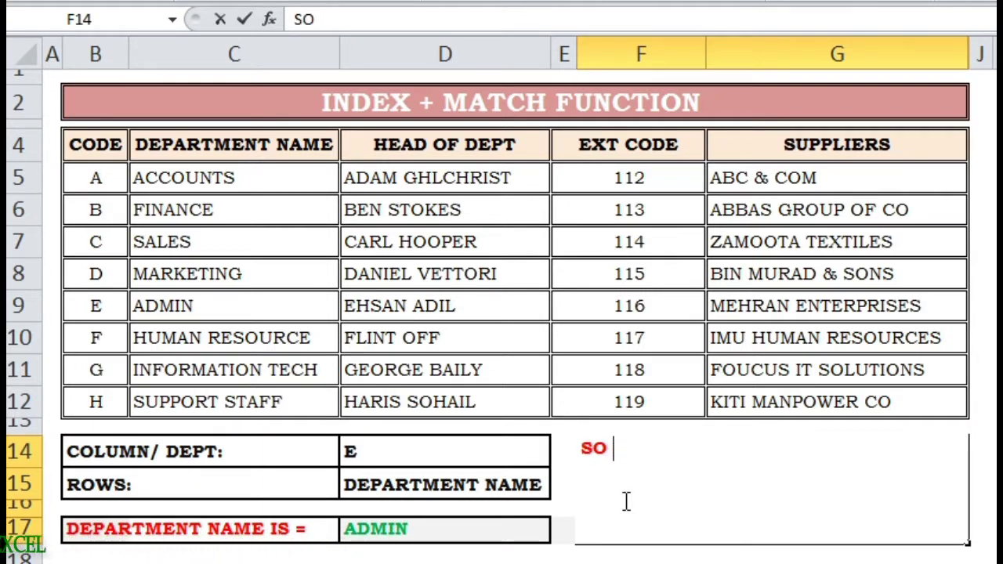
text(EVERY TIME WE HAVE TO CHANGE )
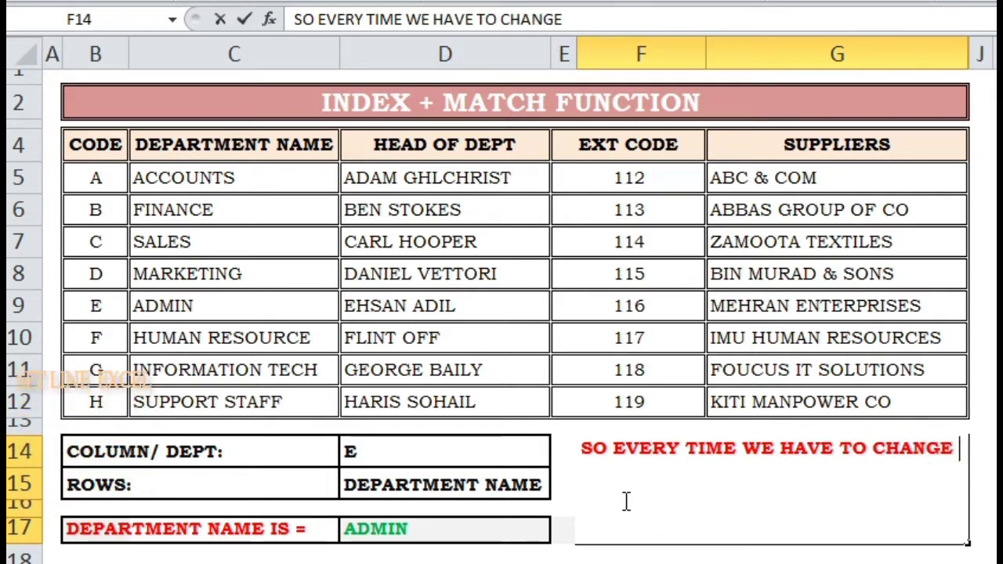
text(THE ROW AN)
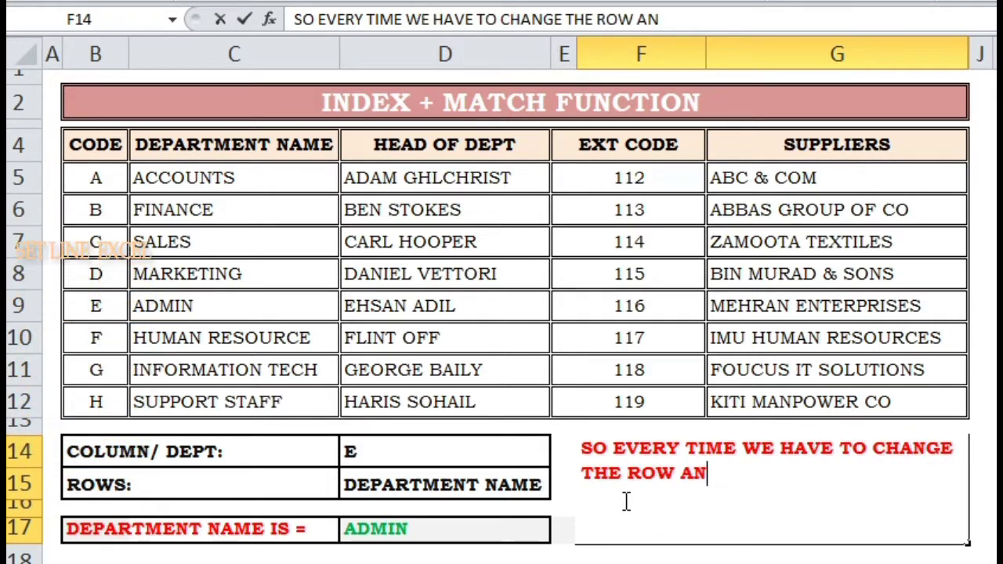
text(D CLU)
key(BackSpace)
key(BackSpace)
text(OLUMN)
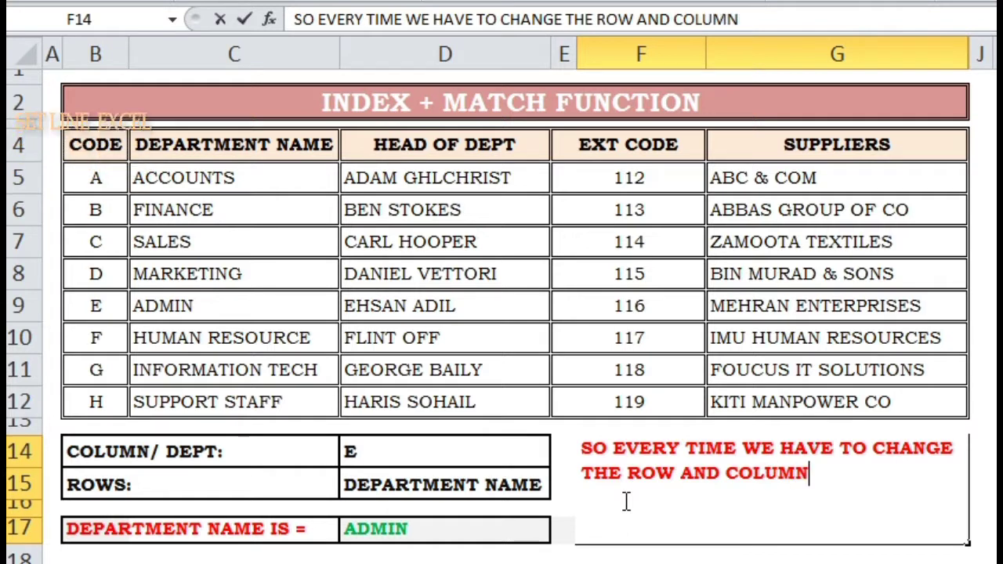
text( REFERENCE TO KNOW THE VALUES.)
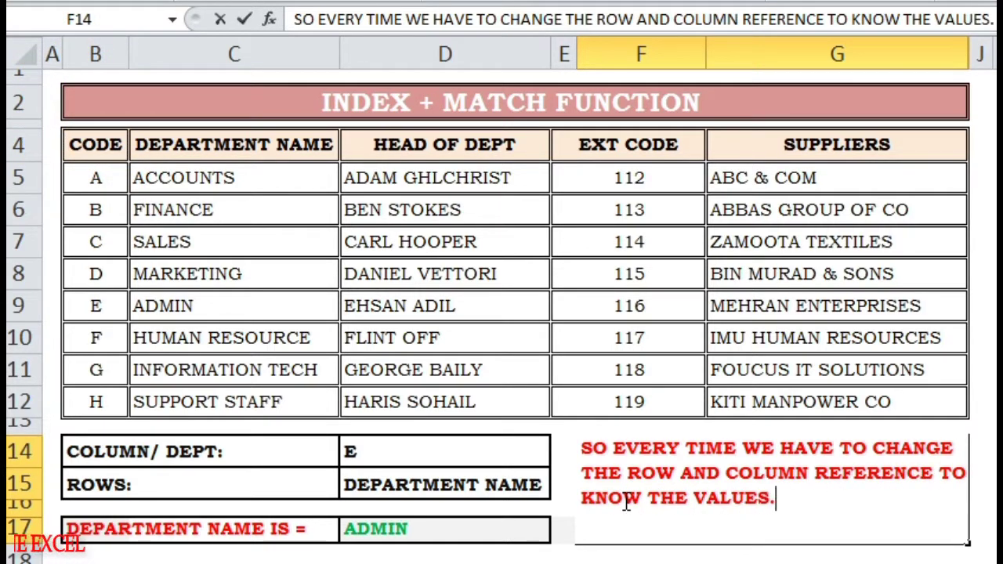
key(Escape)
click(998, 529)
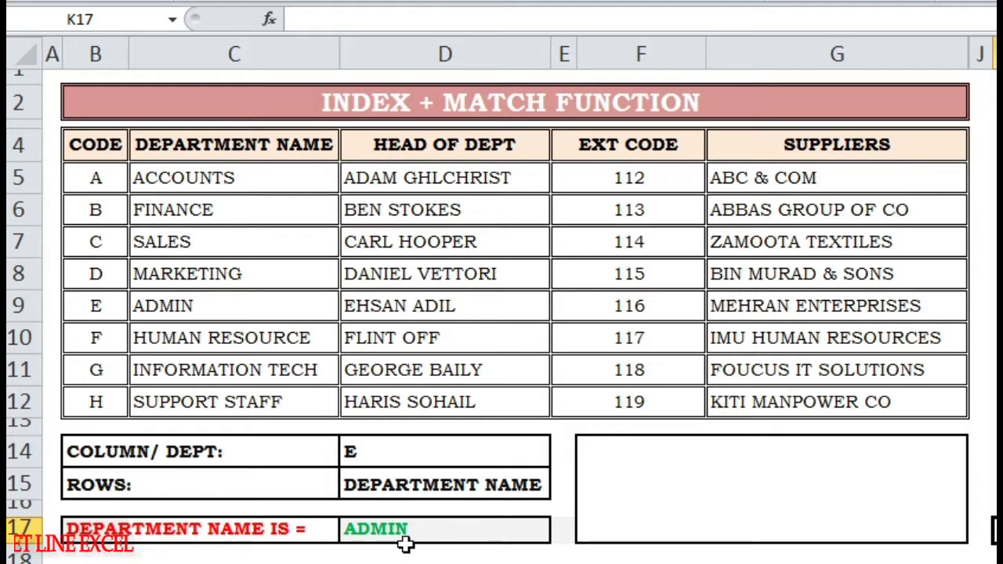
click(118, 459)
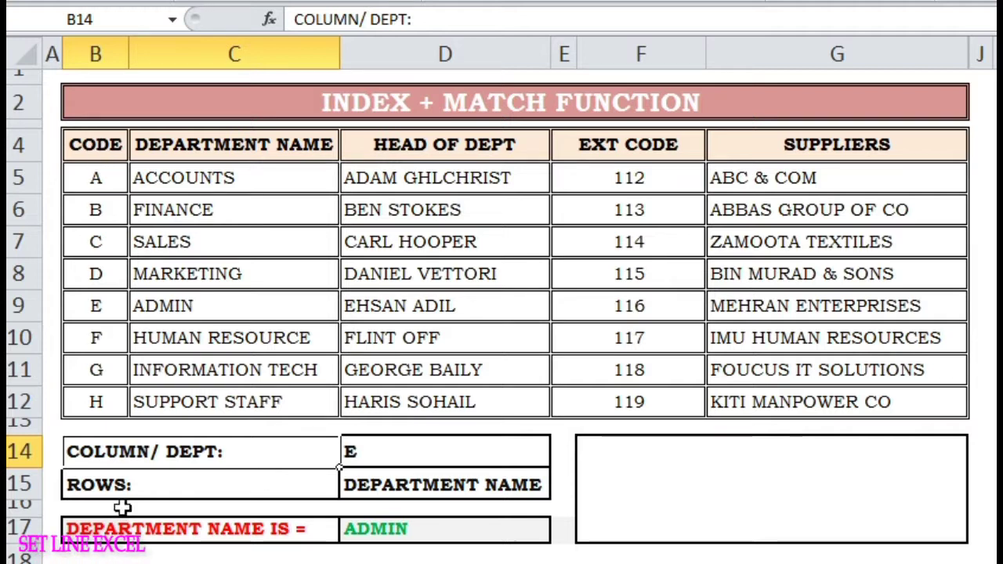
click(387, 455)
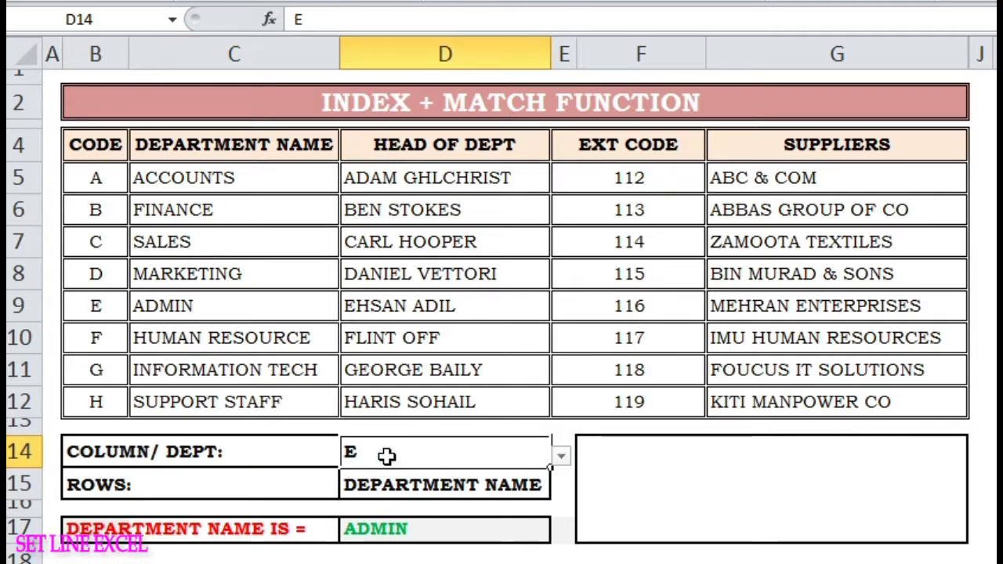
click(561, 457)
click(570, 507)
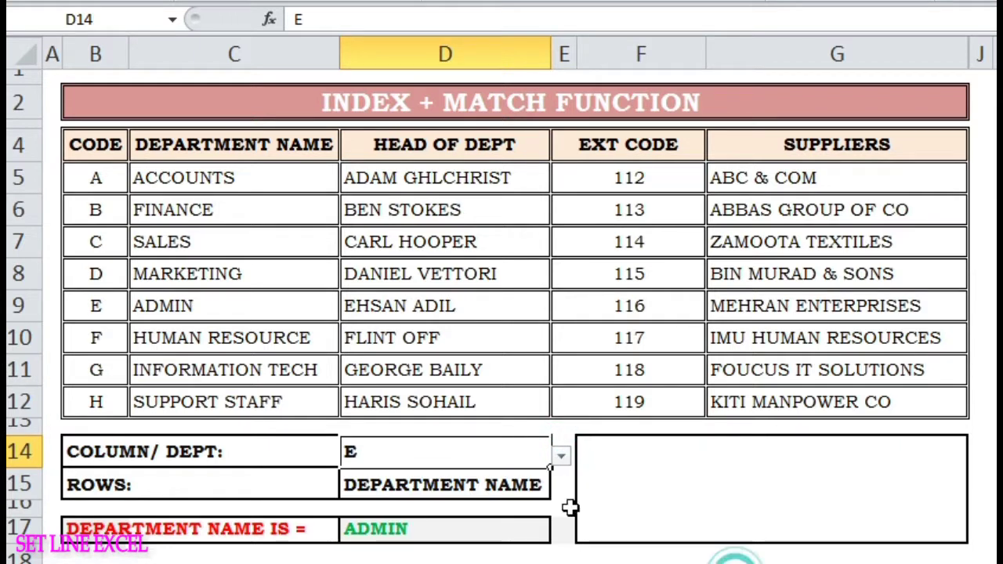
click(511, 485)
click(561, 495)
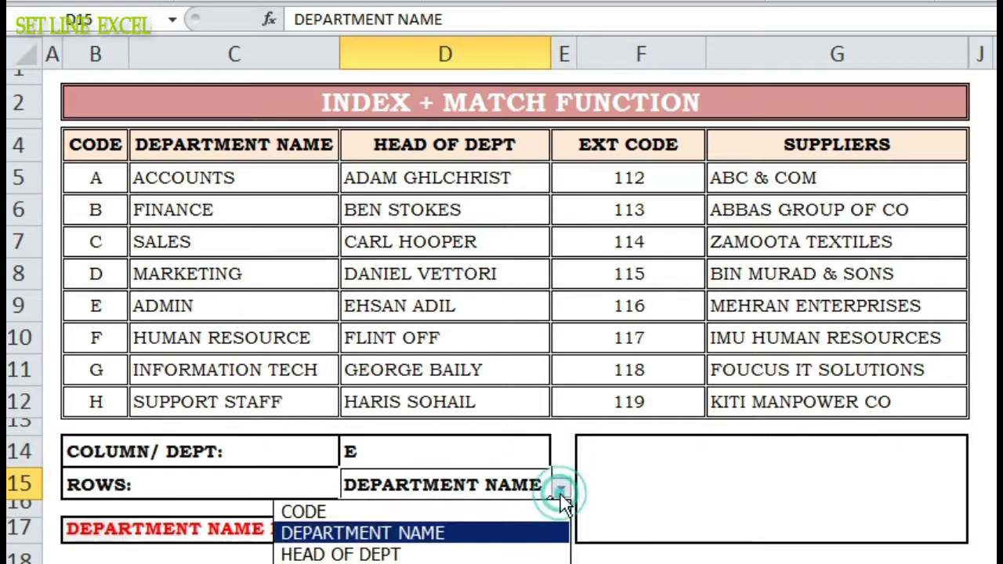
click(851, 523)
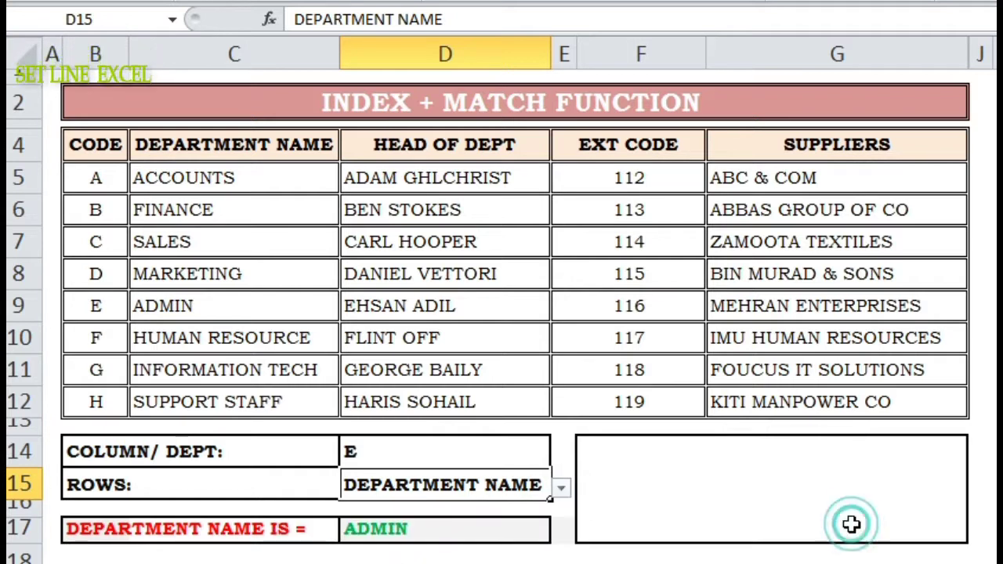
click(650, 445)
text(HERE I HAVE USE DATA V)
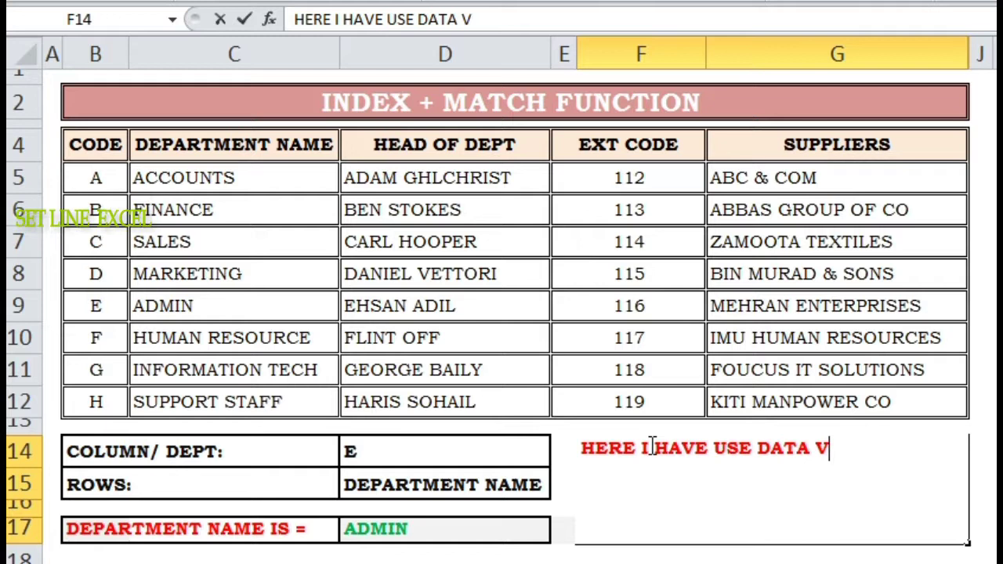
text(ALIDATION OPTI)
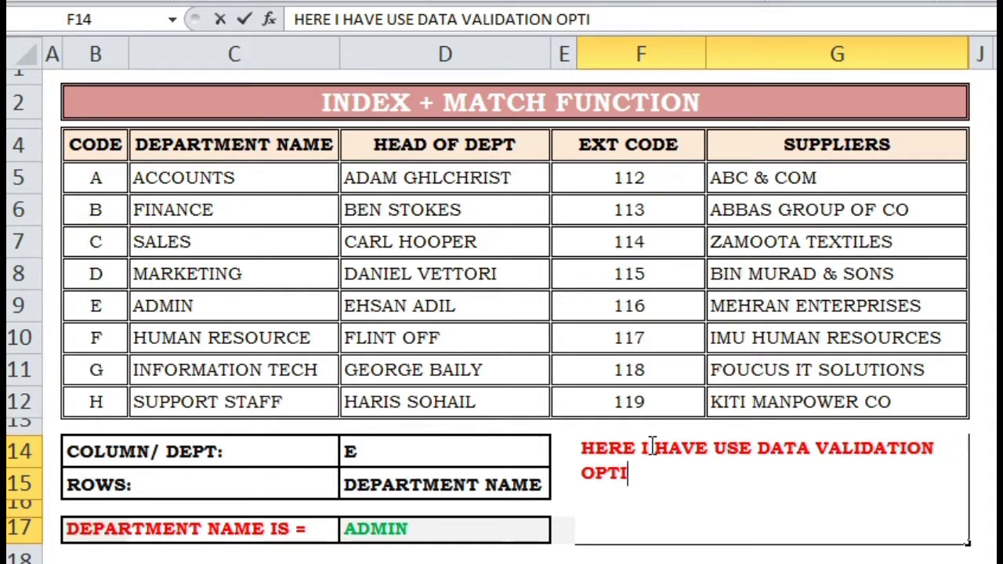
text(ON FOR COLUMNS AND)
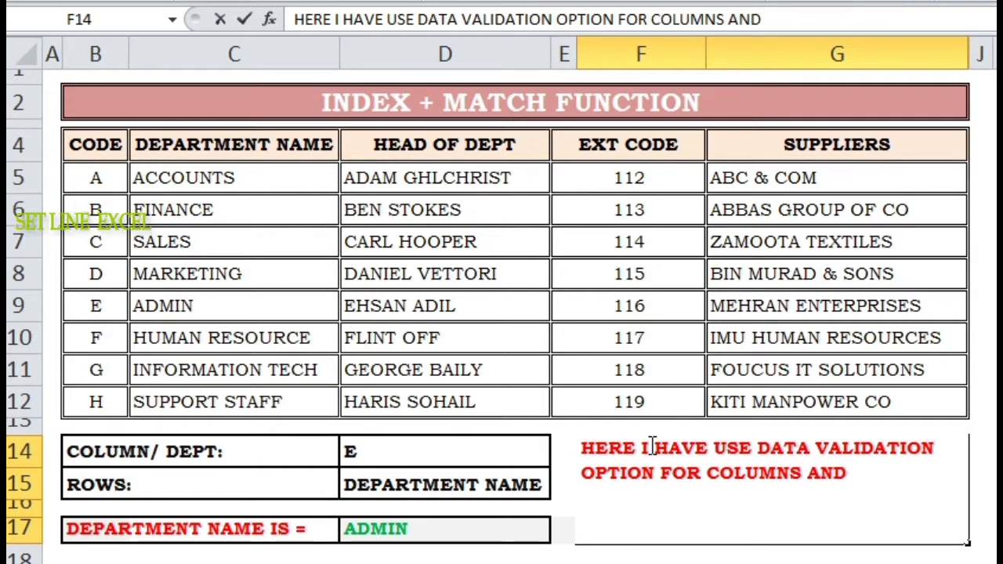
text( ROWS.)
Commit the red note 'HERE I HAVE USE DATA VALIDATION OPTION FOR COLUMNS AND ROWS.'.
key(Return)
click(720, 442)
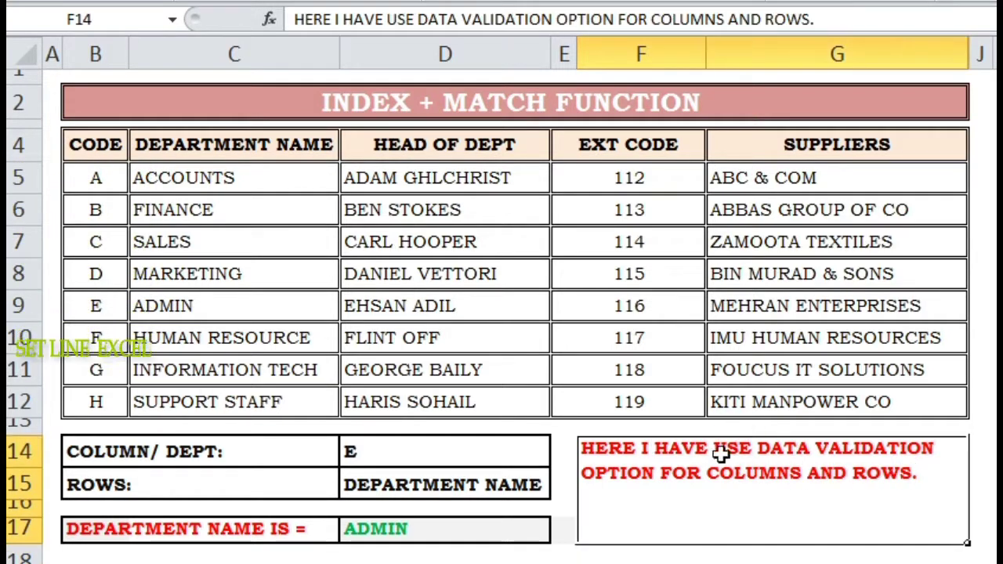
click(990, 508)
click(479, 455)
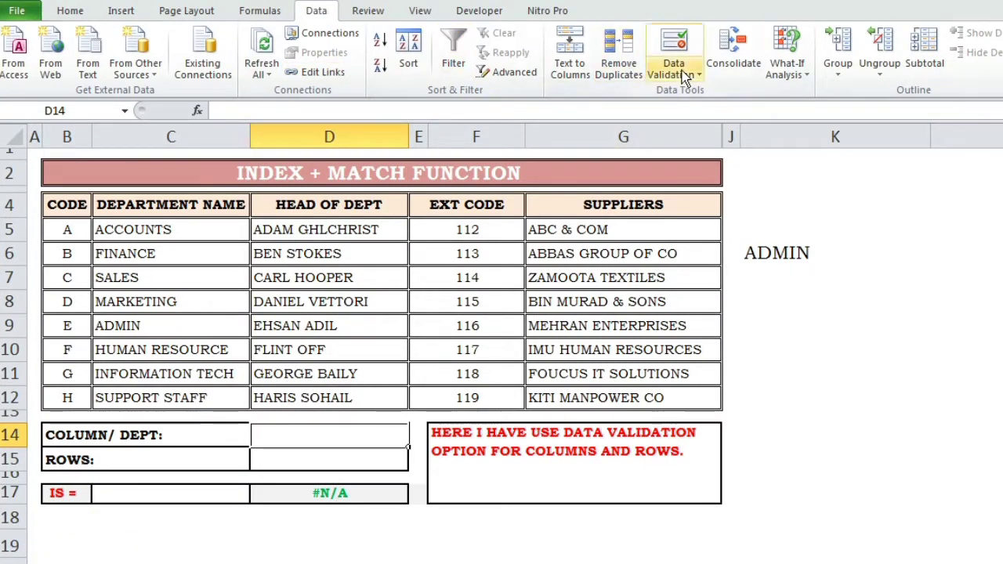
Give D14 a list data validation sourced from the department codes =$B$5:$B$12.
click(703, 72)
click(700, 104)
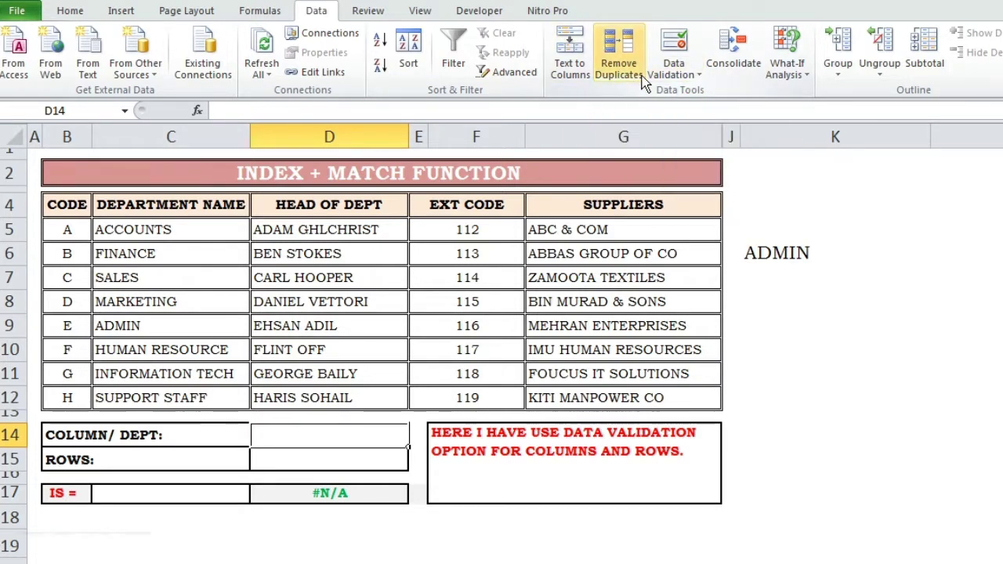
click(697, 75)
click(689, 92)
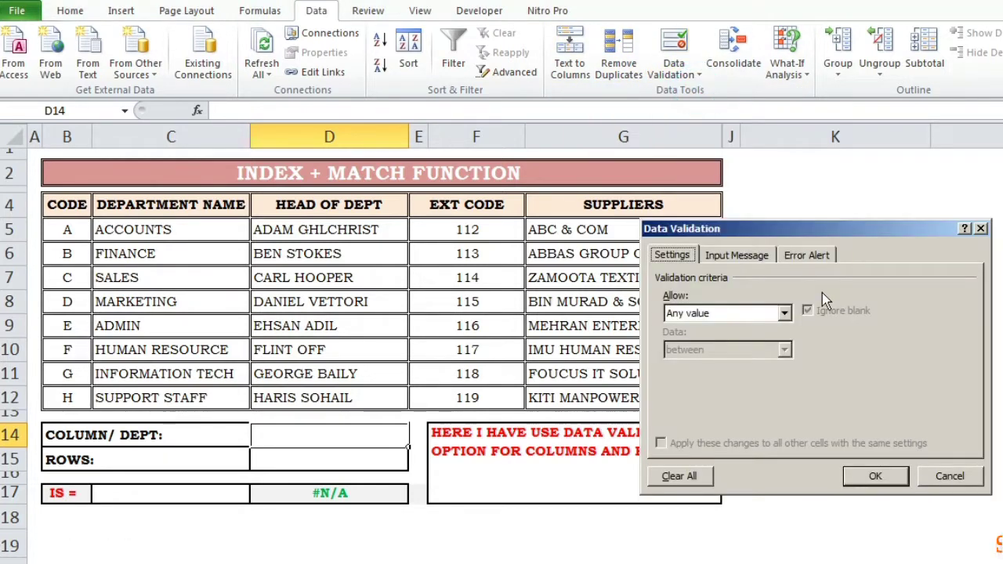
click(784, 314)
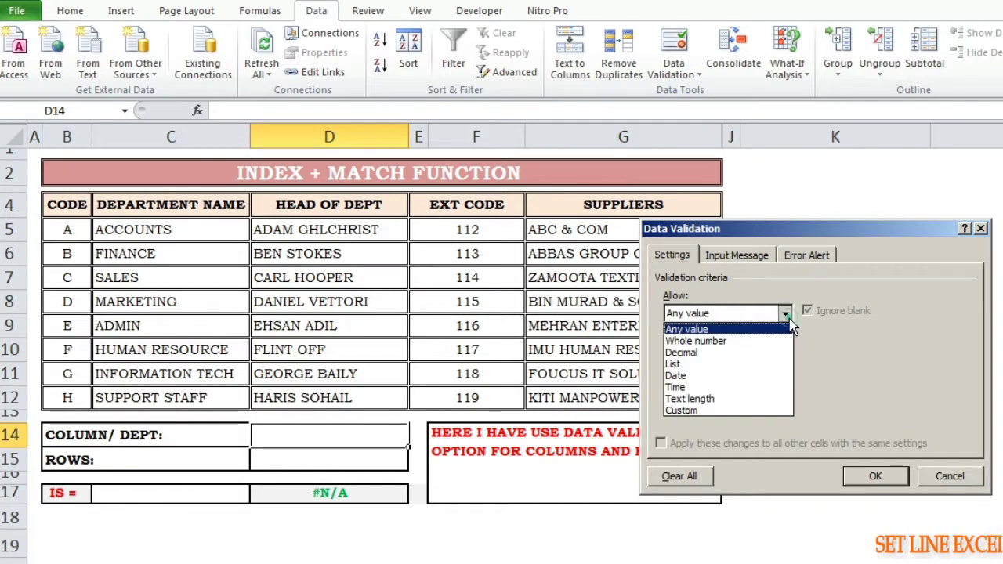
click(776, 363)
click(883, 385)
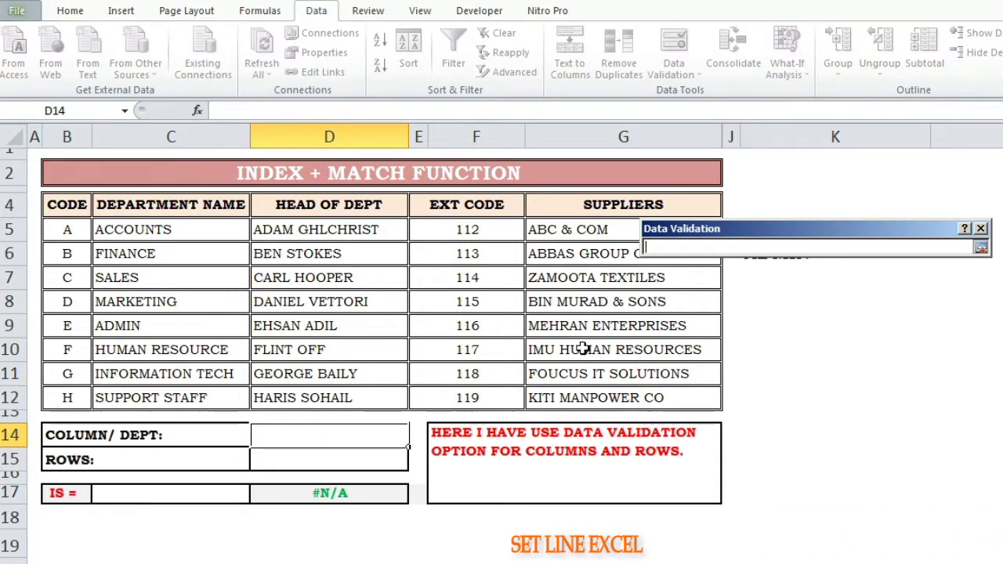
drag(67, 229, 61, 397)
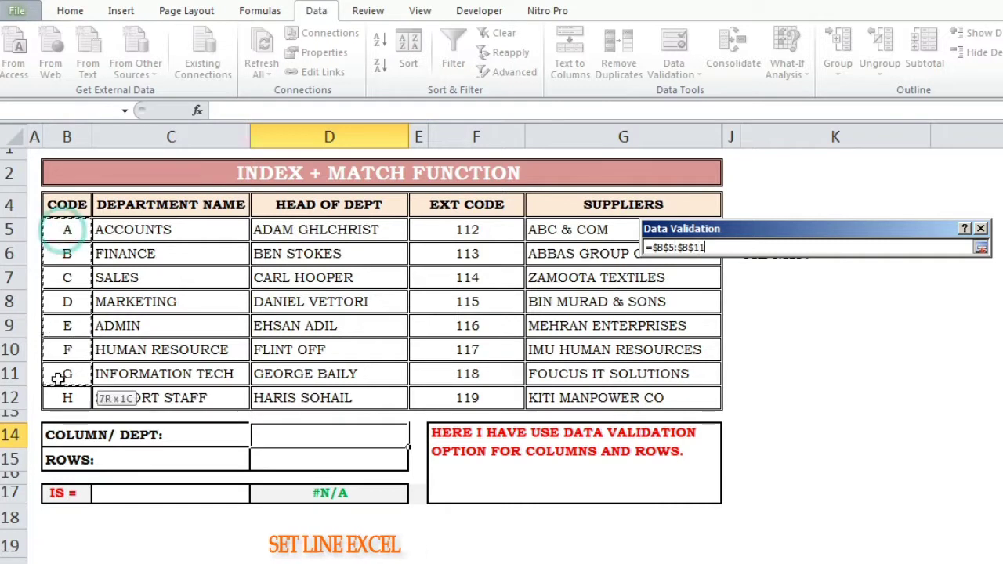
click(981, 253)
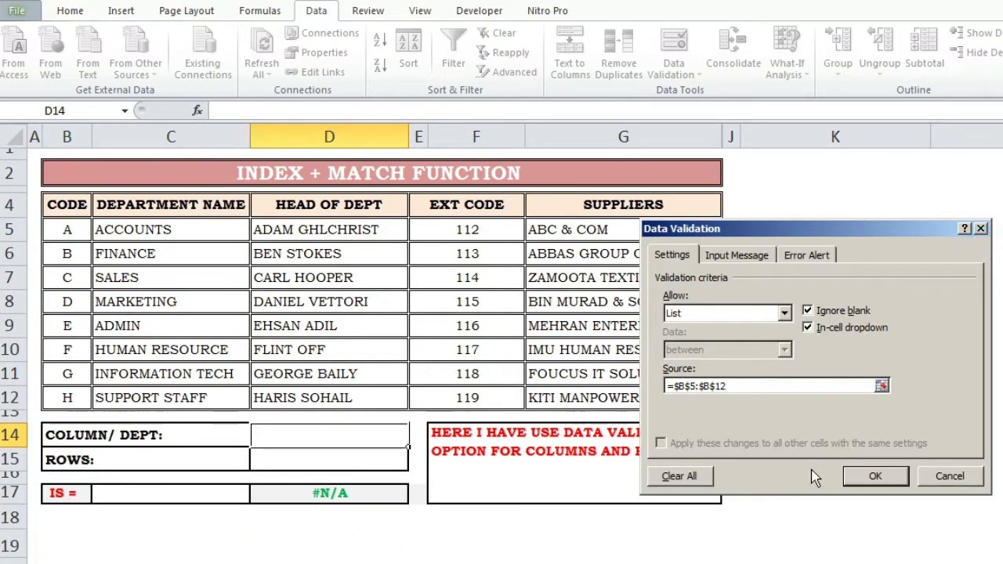
click(875, 478)
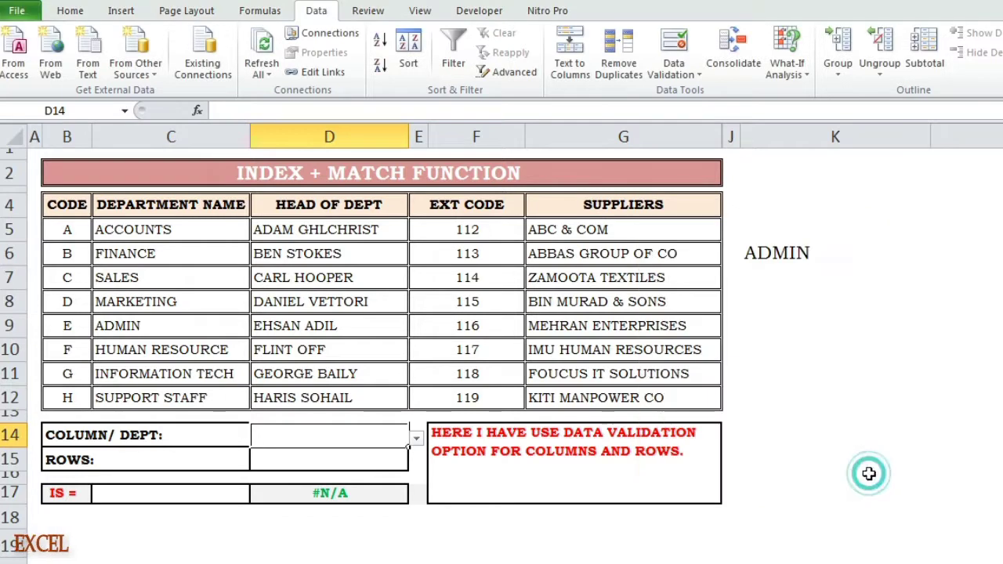
Choose department code B from D14's new dropdown.
click(415, 442)
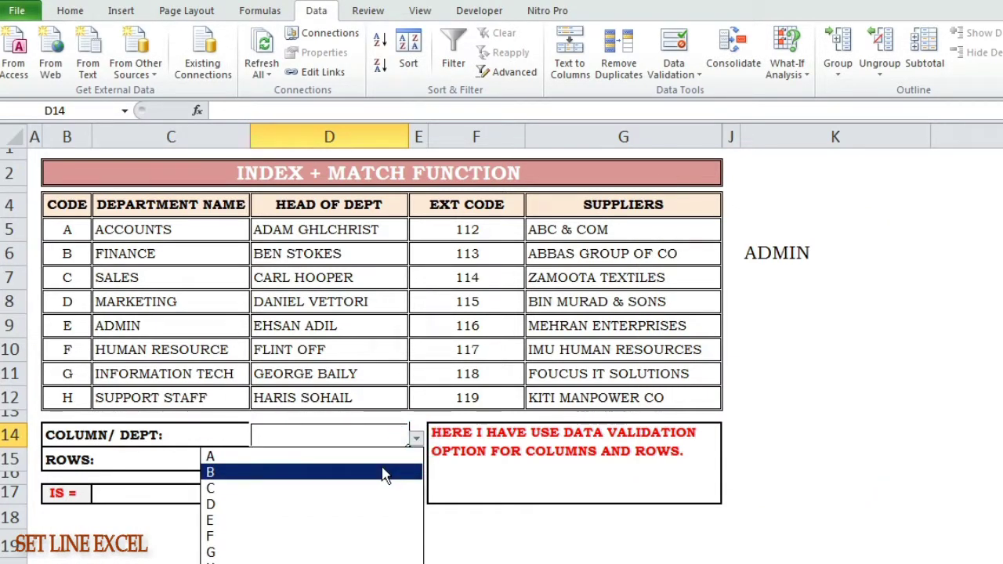
click(384, 473)
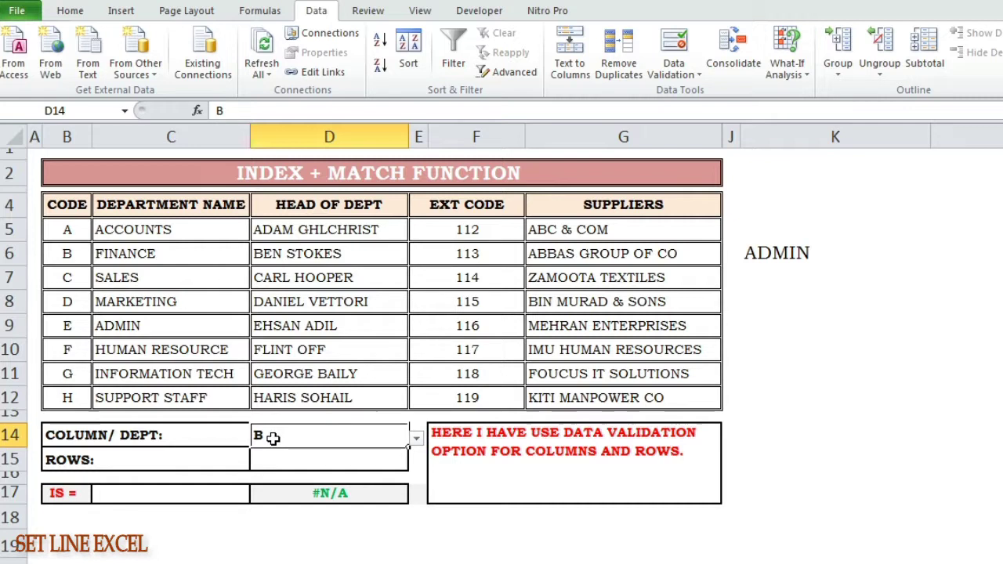
click(508, 537)
click(361, 466)
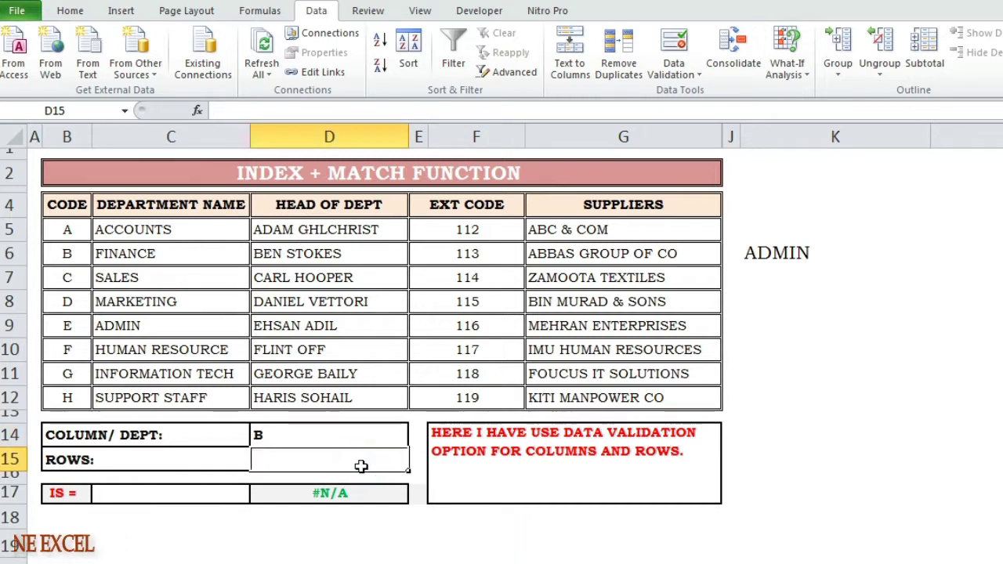
Give D15 a list data validation sourced from the table headings =$B$4:$G$4.
click(700, 72)
click(701, 93)
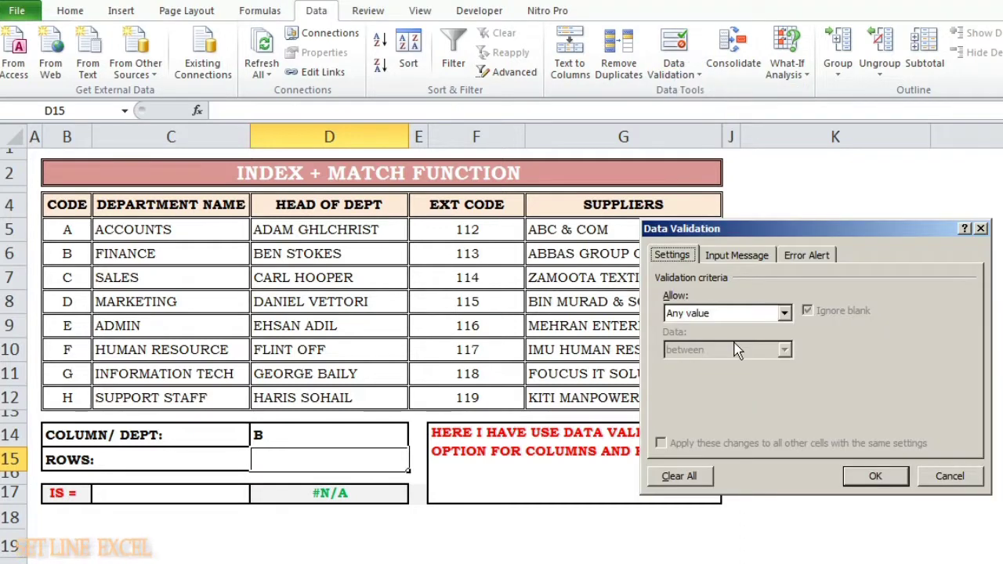
click(786, 314)
click(758, 362)
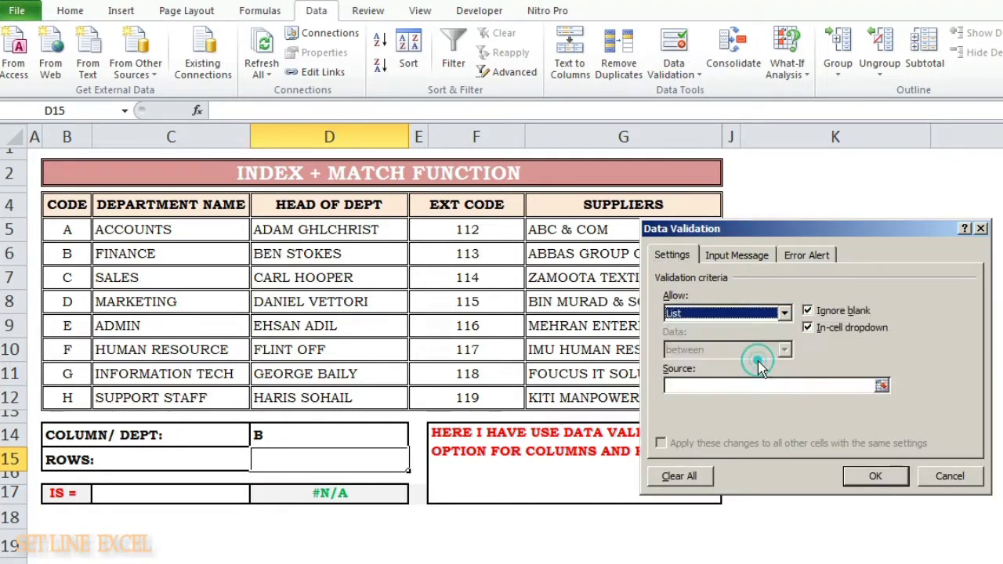
click(882, 387)
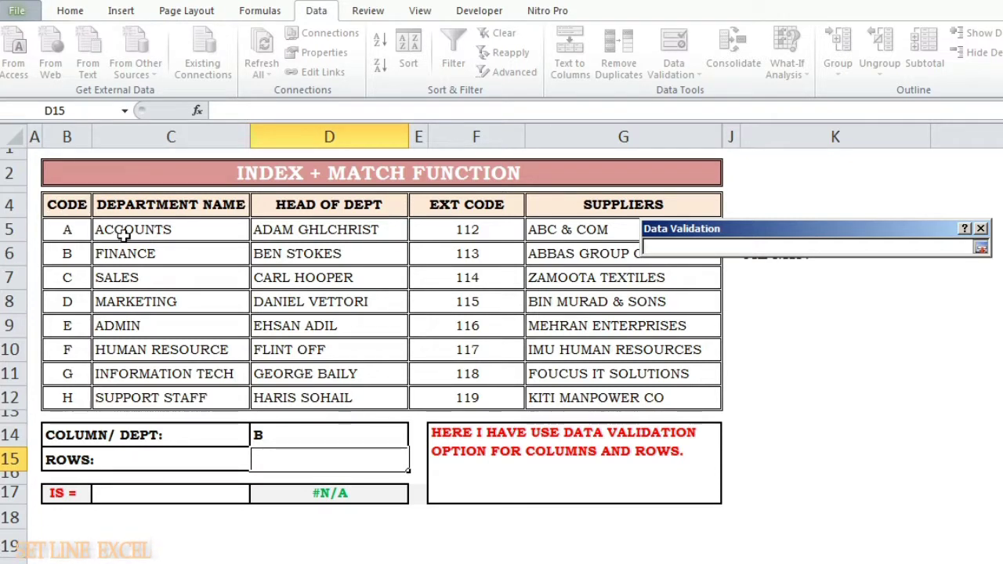
drag(66, 206, 659, 208)
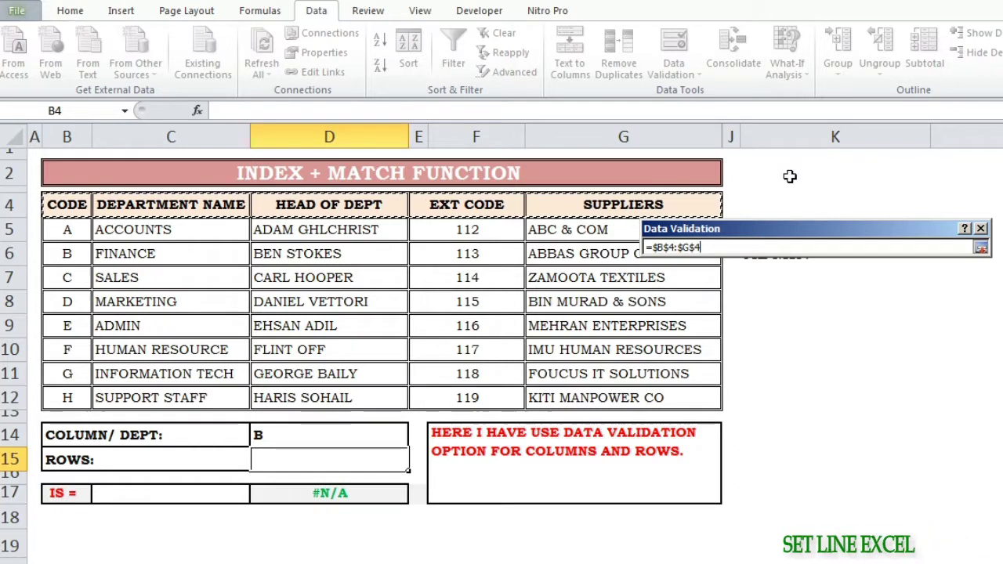
click(980, 247)
click(878, 475)
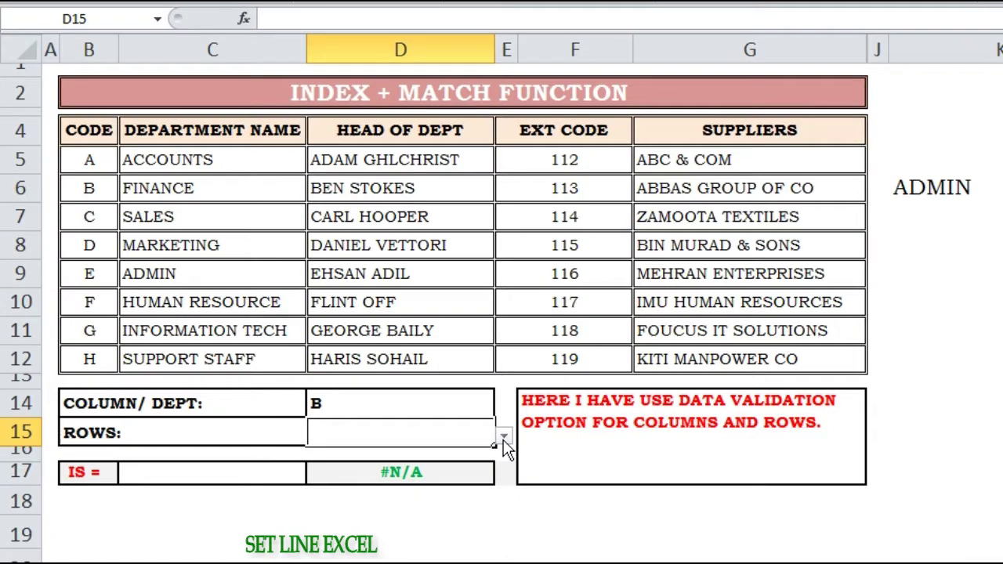
Choose HEAD OF DEPT as the row heading in D15.
click(416, 463)
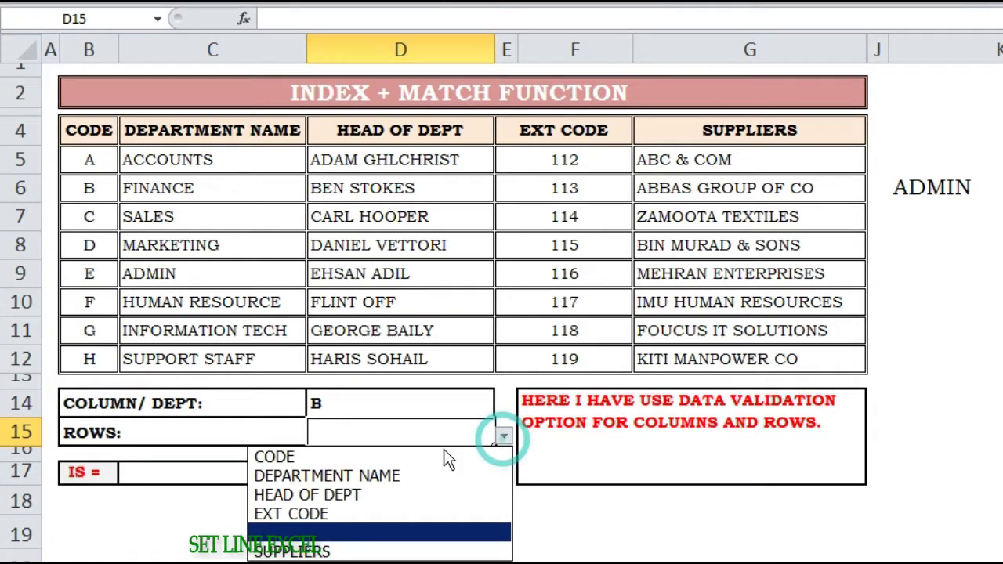
click(415, 496)
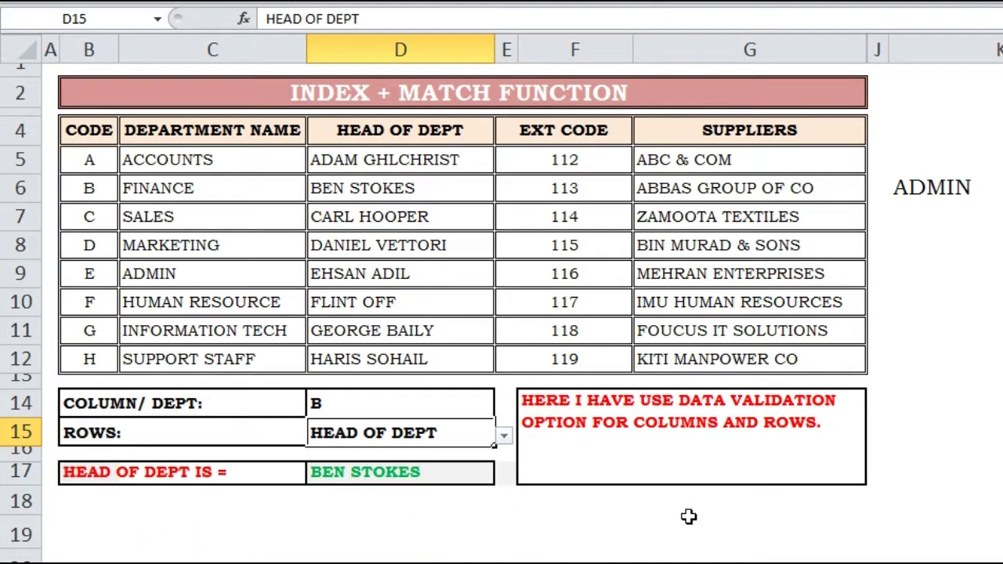
click(663, 555)
click(358, 533)
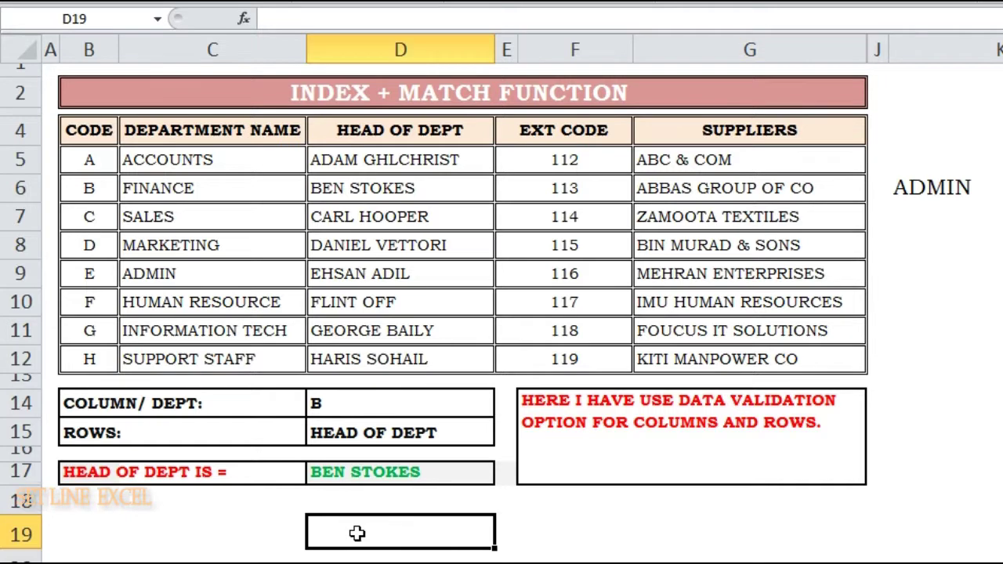
Set the D14 code to C and the D15 row to EXT CODE, so D17 shows 114.
click(315, 405)
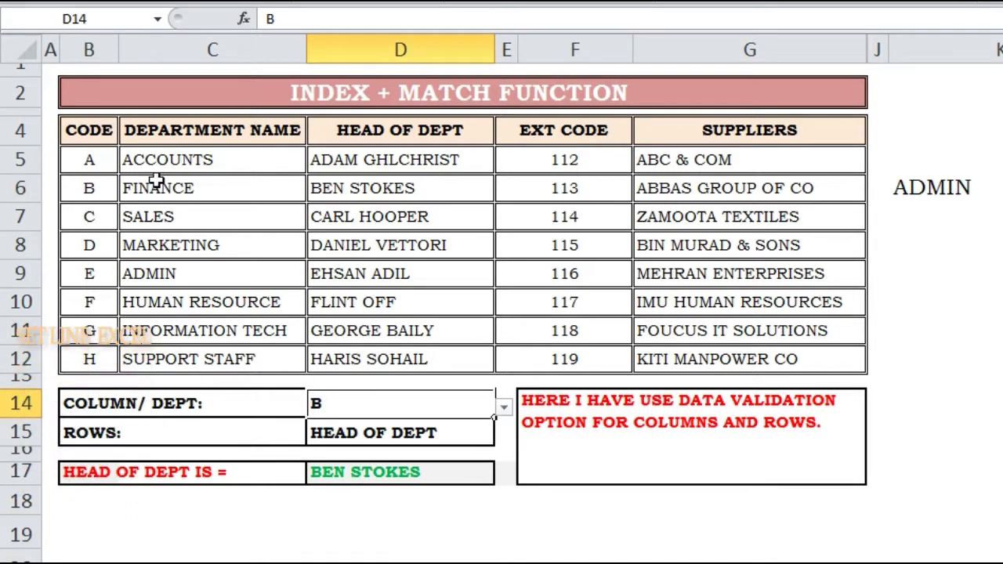
click(504, 407)
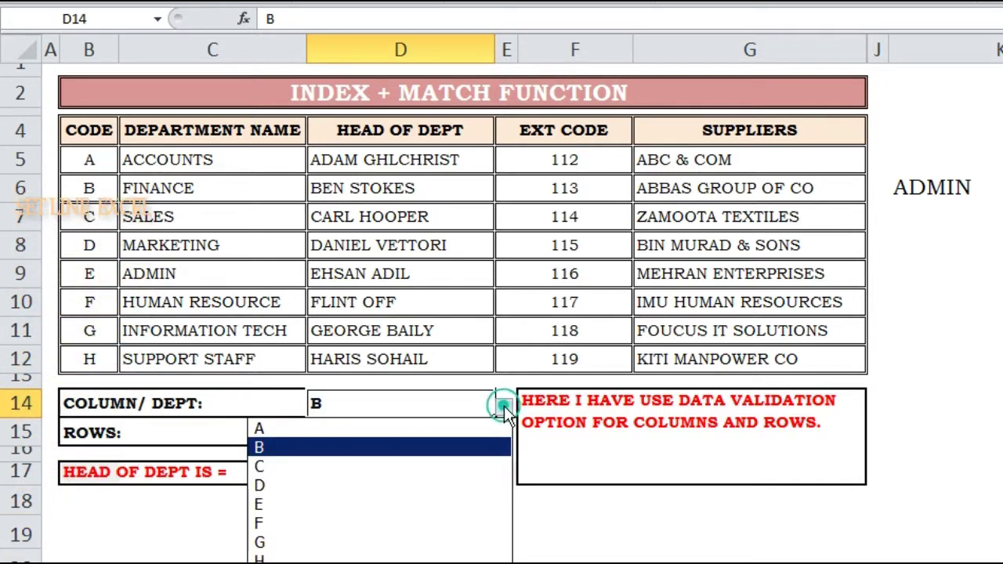
click(471, 470)
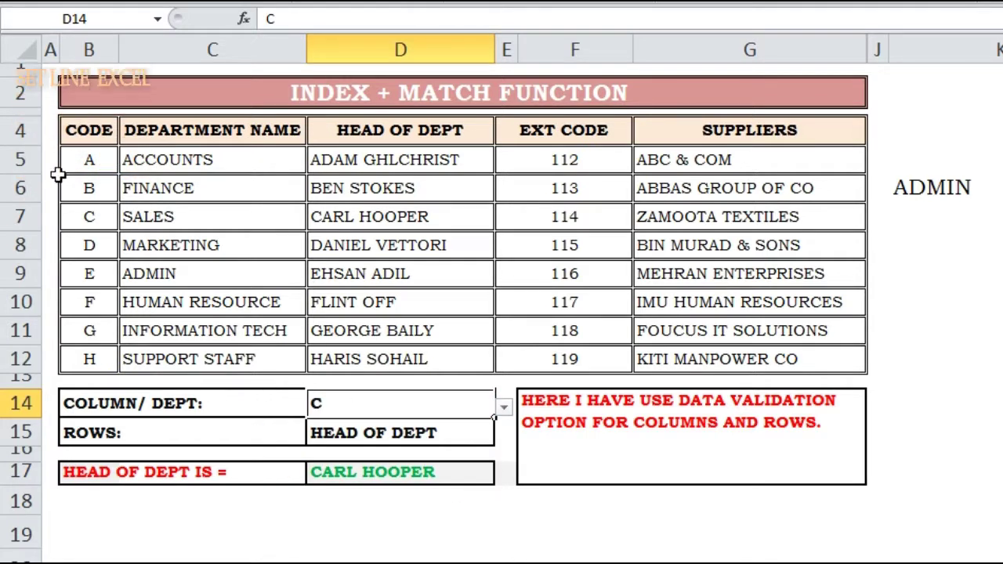
click(456, 433)
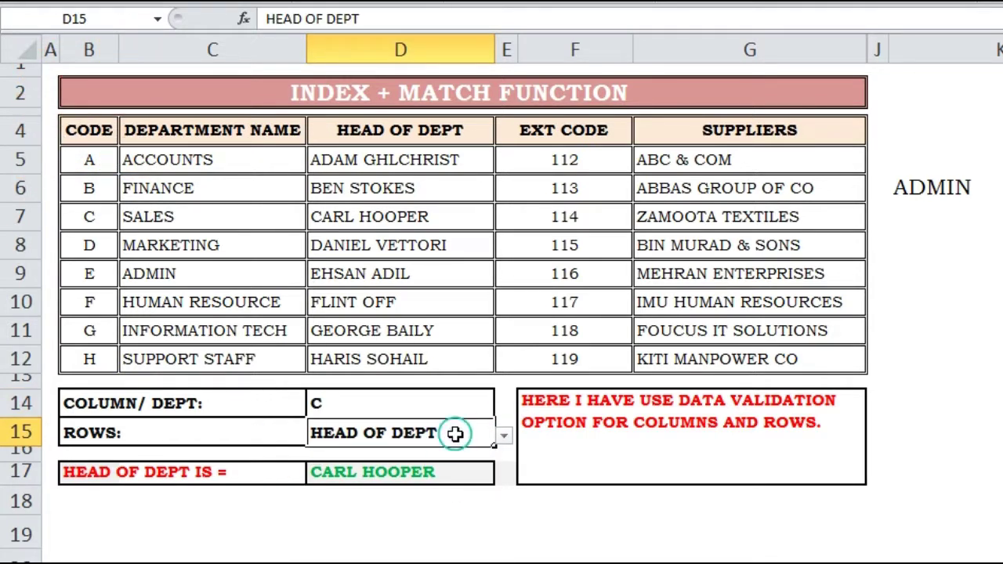
click(504, 436)
click(457, 513)
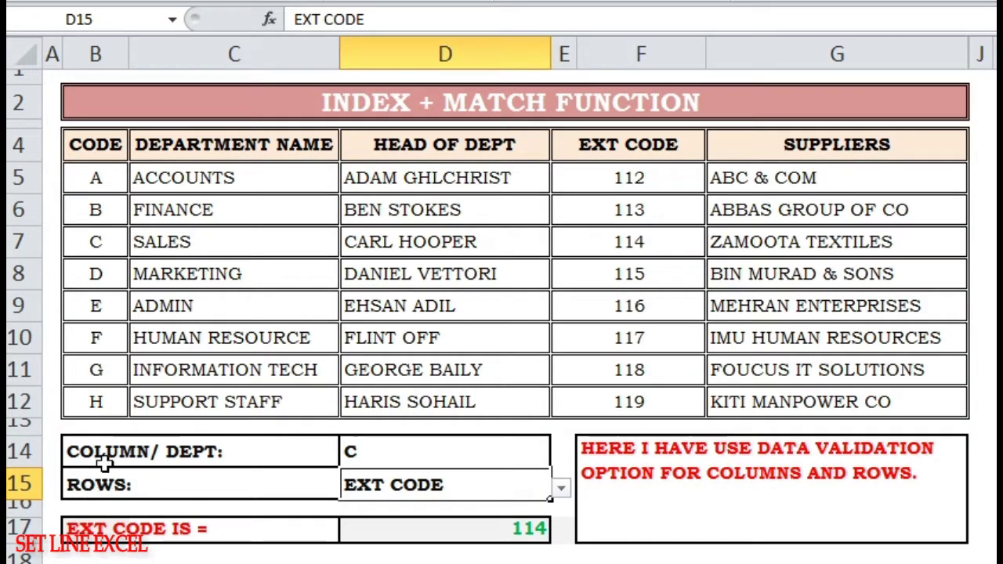
Delete the lookup formula from D17.
click(823, 455)
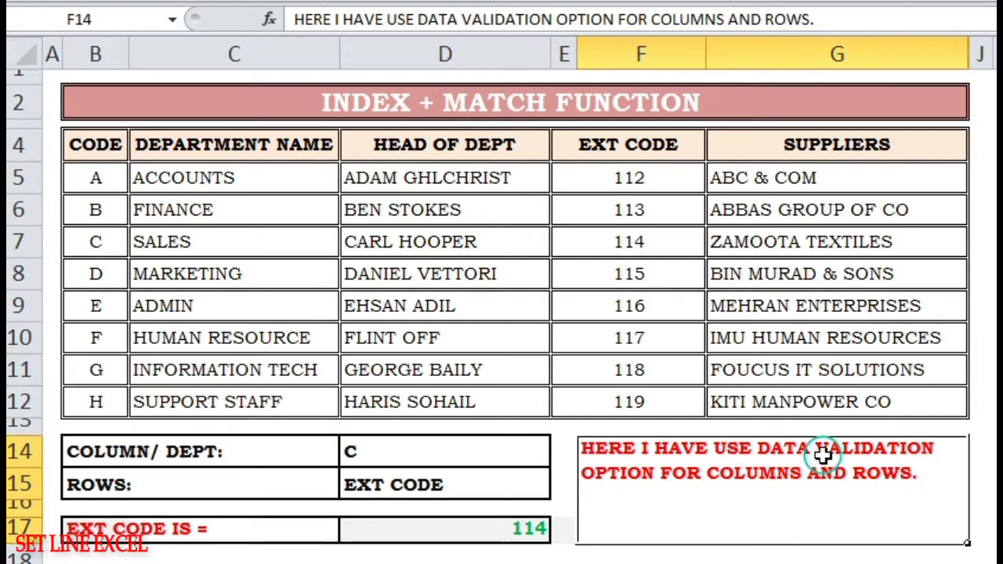
click(468, 538)
key(Delete)
click(687, 514)
Write a note in the F14 box ending 'DOWN LIST FOR COLUMN AND ROW.'.
click(658, 458)
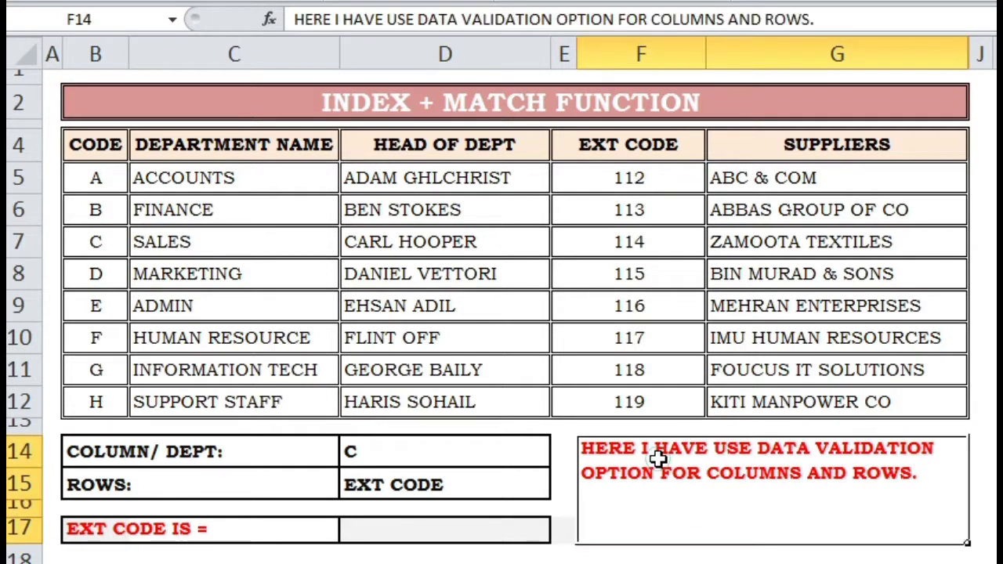
text(HERE)
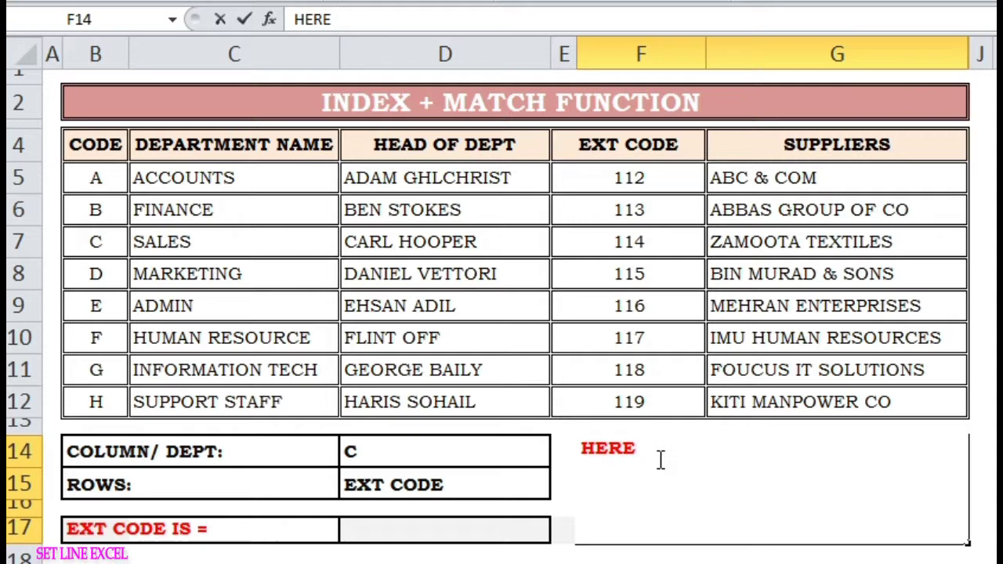
text( IN THIS WAY YOU CAN GET DROP)
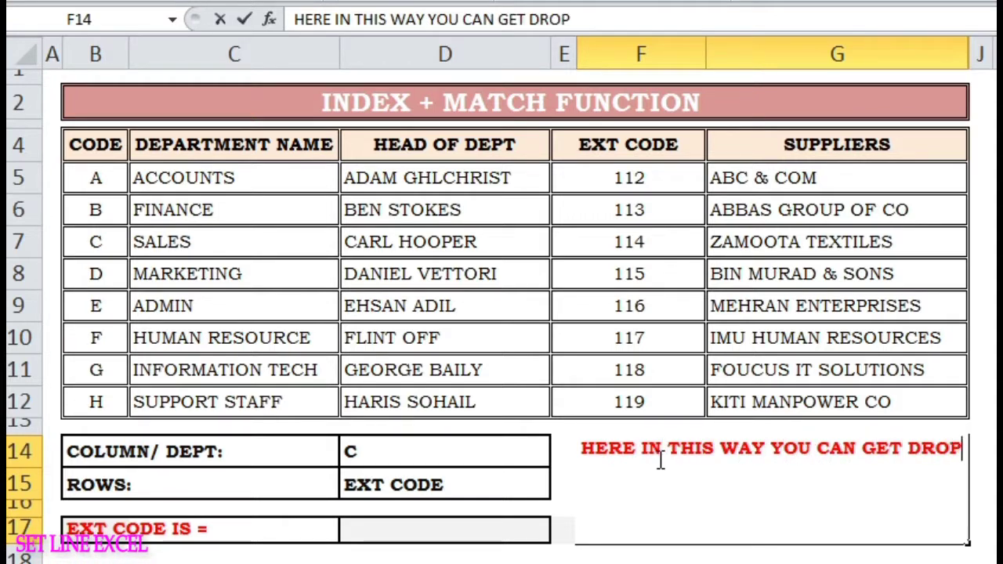
key(Return)
click(659, 472)
click(660, 23)
text(DOWN LIST FOR )
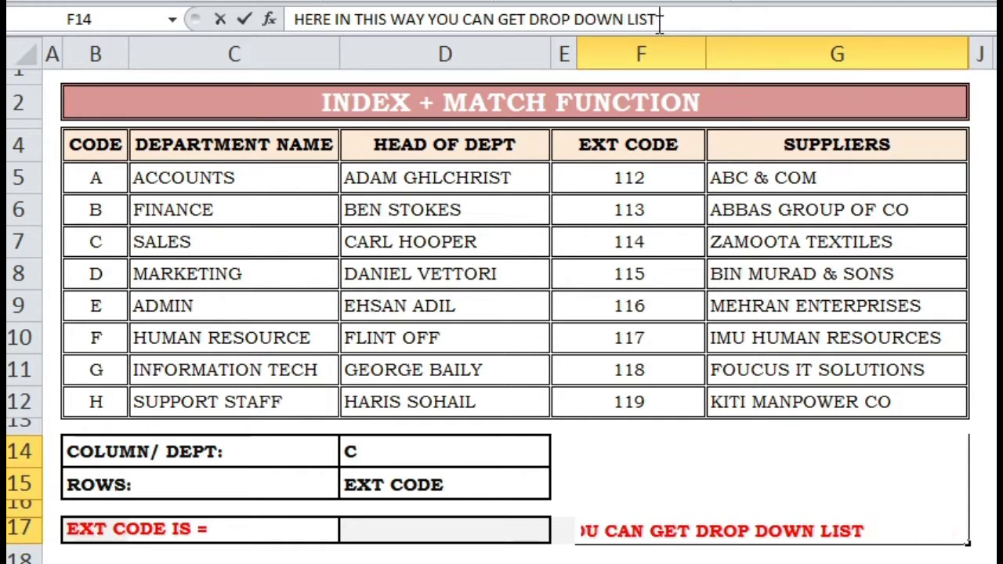
text(COLUMN AND ROW.)
key(Return)
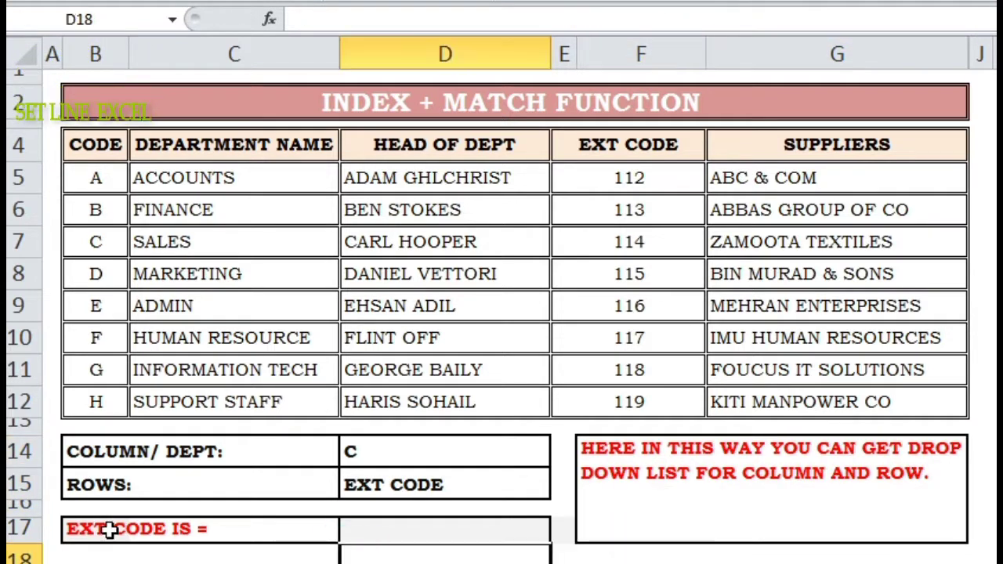
Replace the note with 'THERE I HAVE APPLIED TEXT FUNCTION.' and reselect the note box.
click(104, 528)
click(679, 481)
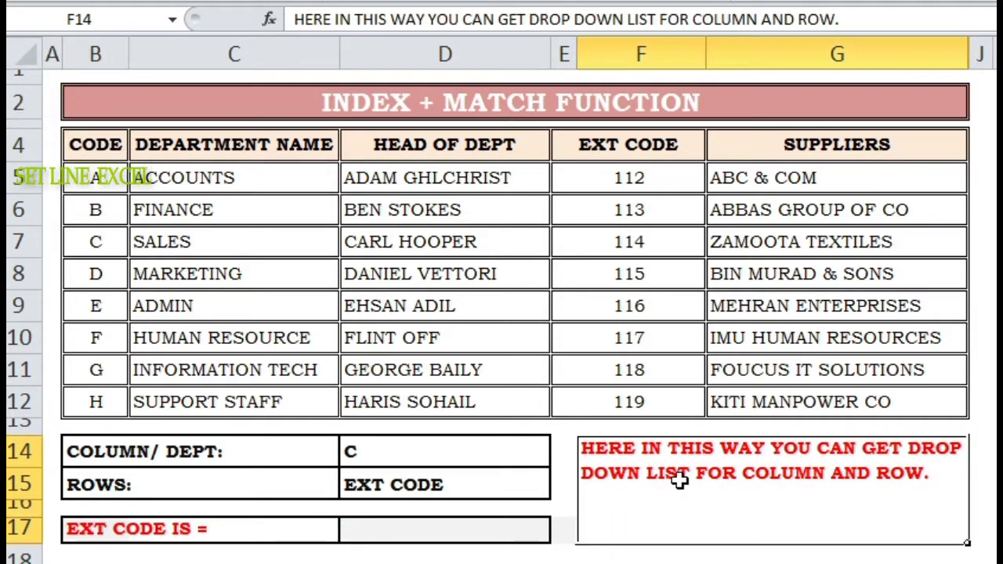
text(THERE I HAVE APP)
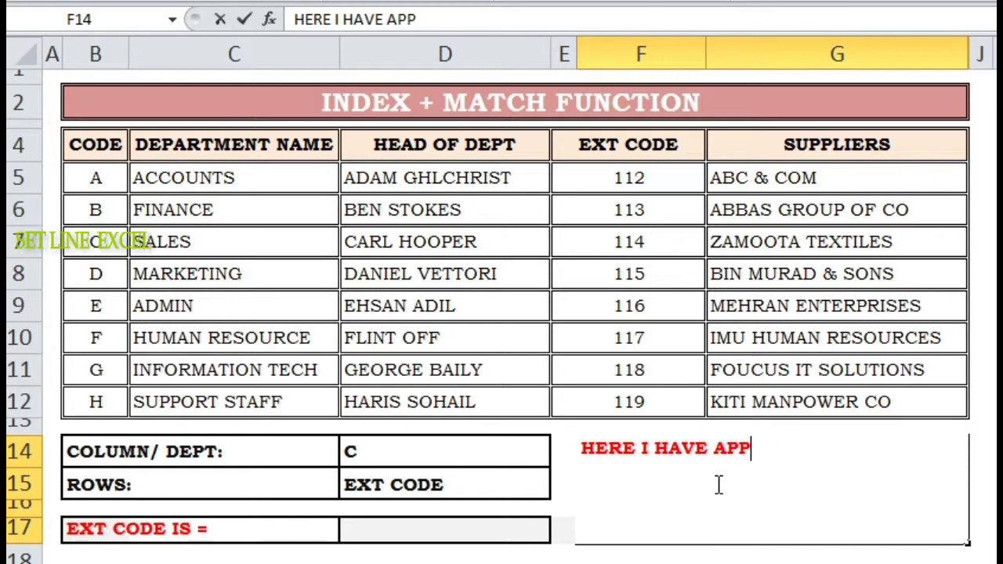
text(LIED TEXT FUNCTION)
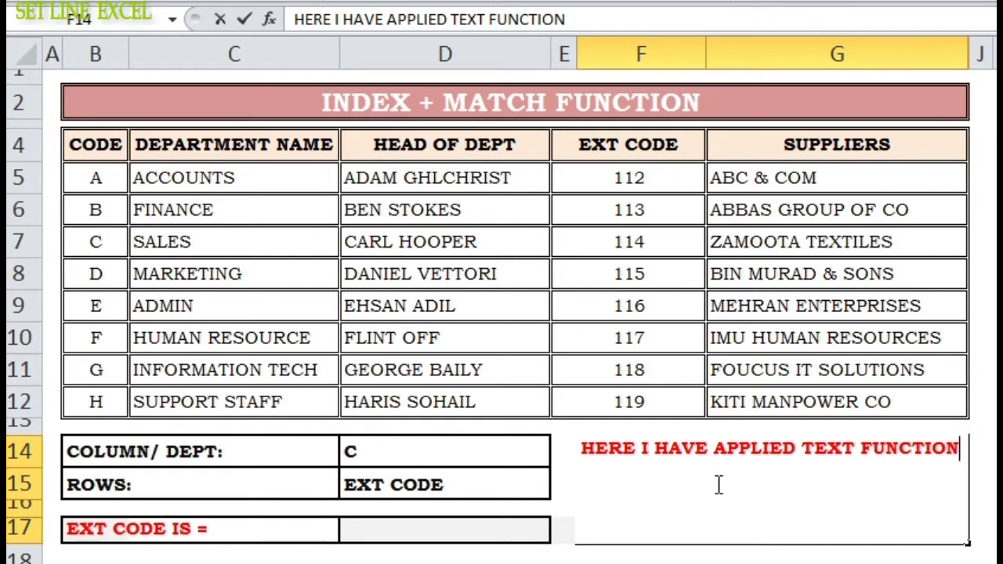
text(.)
key(Return)
click(679, 448)
key(Delete)
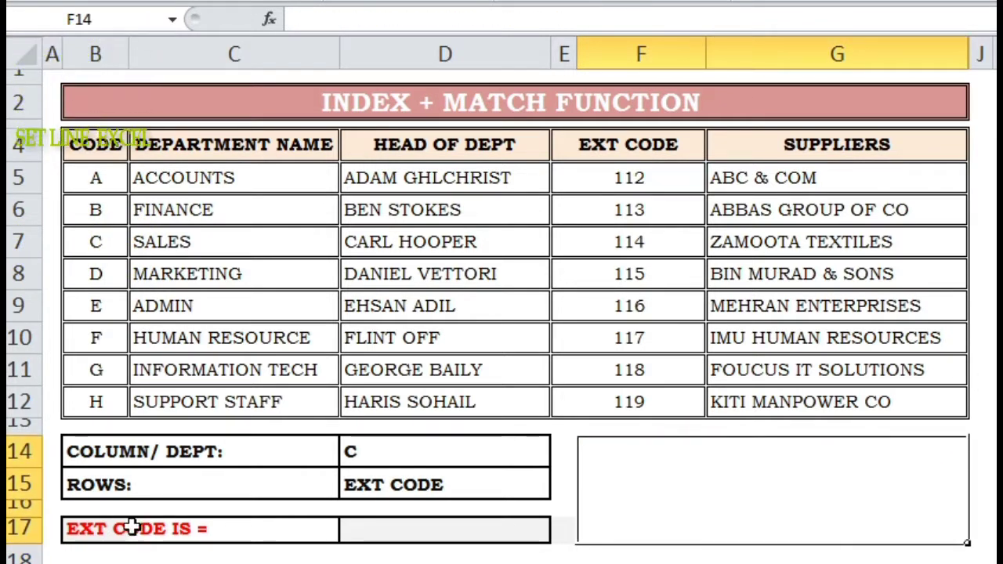
click(79, 541)
click(80, 541)
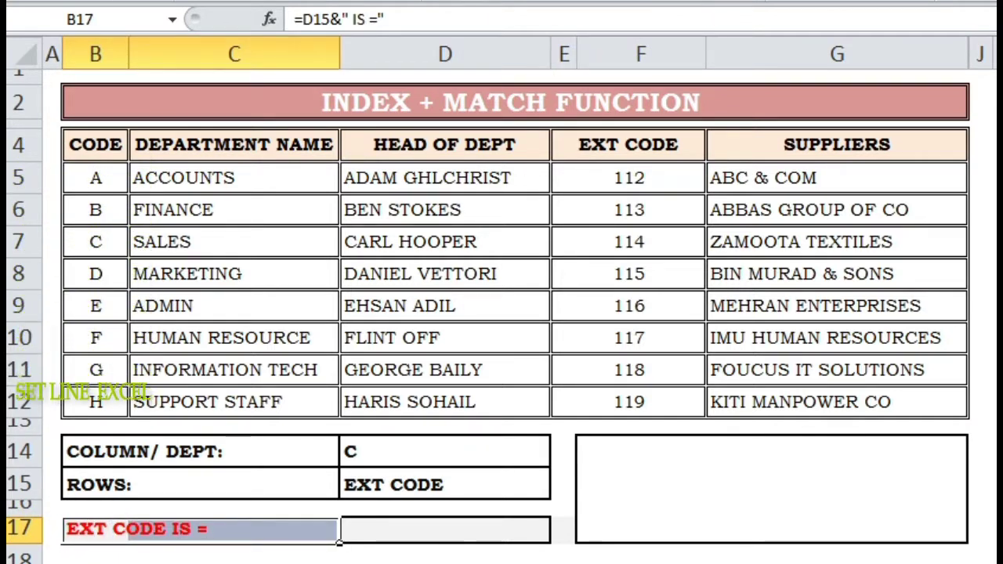
key(alt+h)
key(a)
key(c)
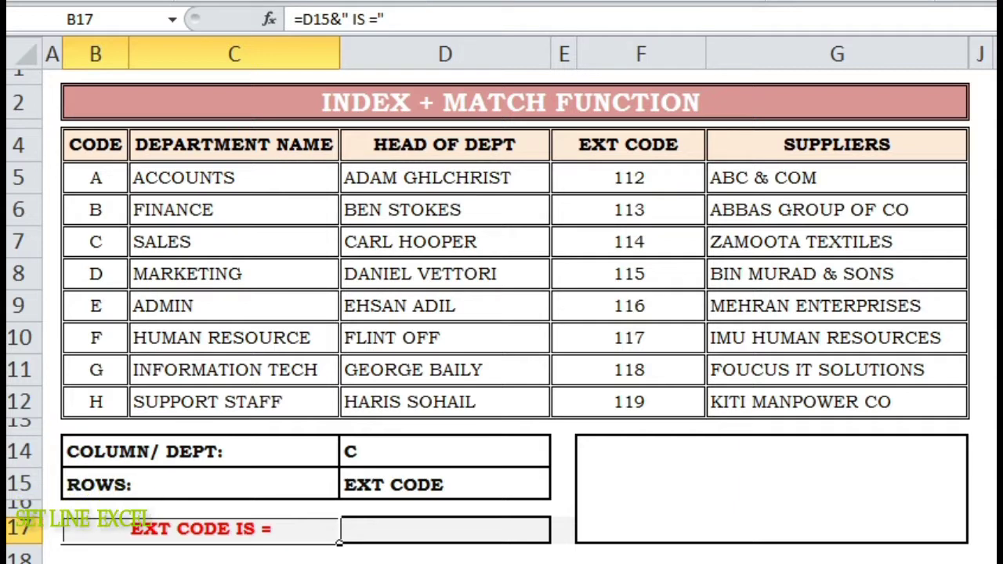
key(alt+h)
key(a)
key(l)
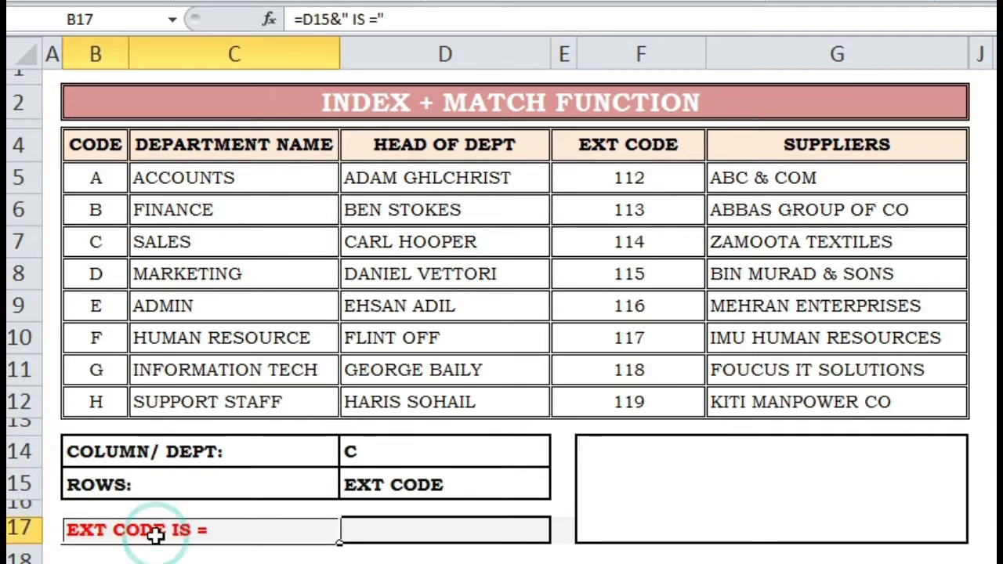
text(=)
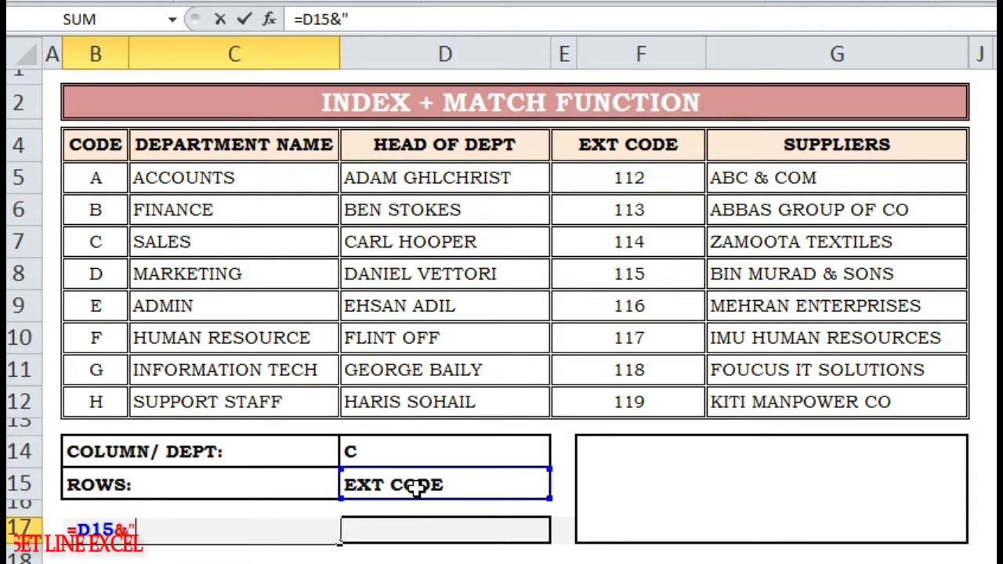
text(IS)
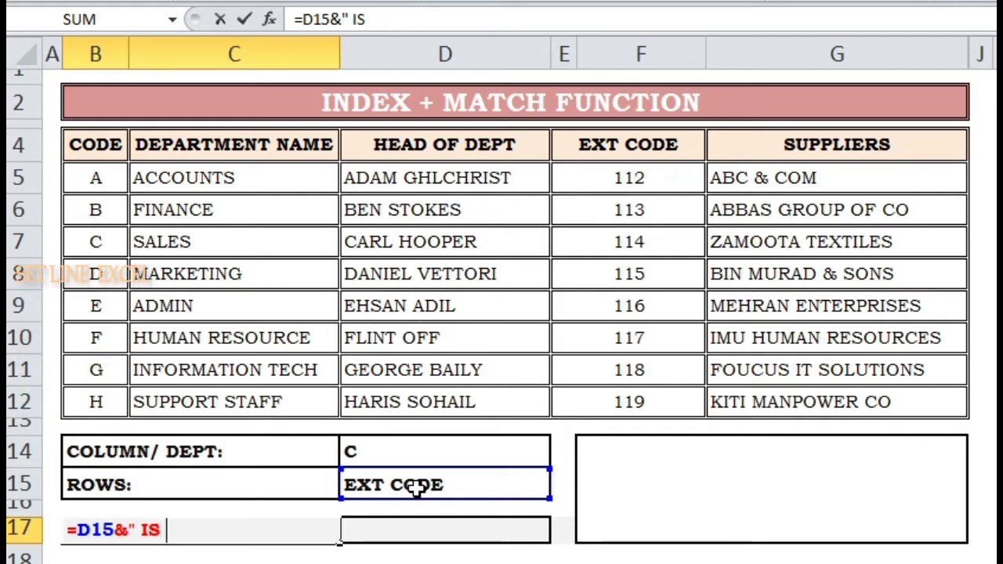
text( +)
key(BackSpace)
text(=)
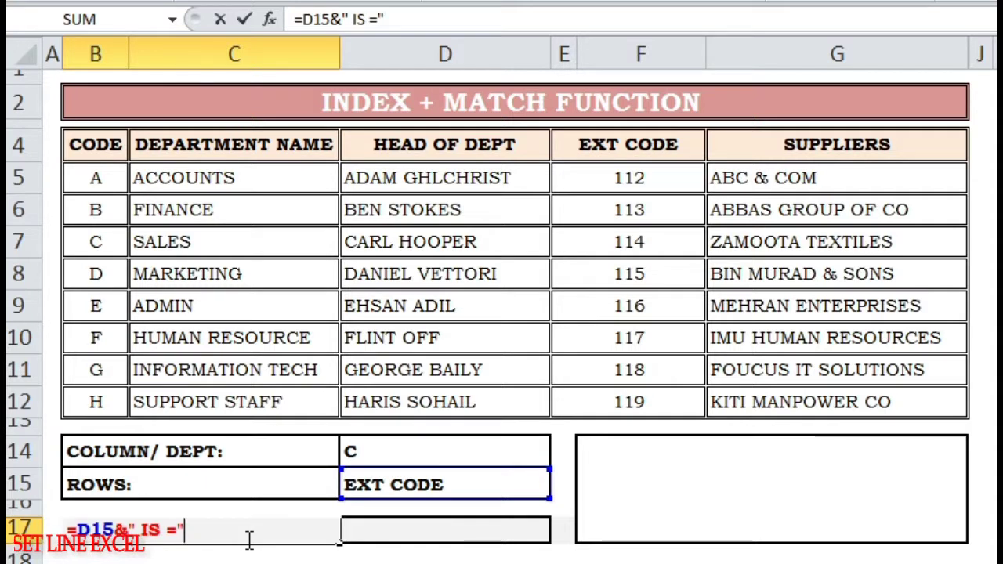
key(Return)
key(Down)
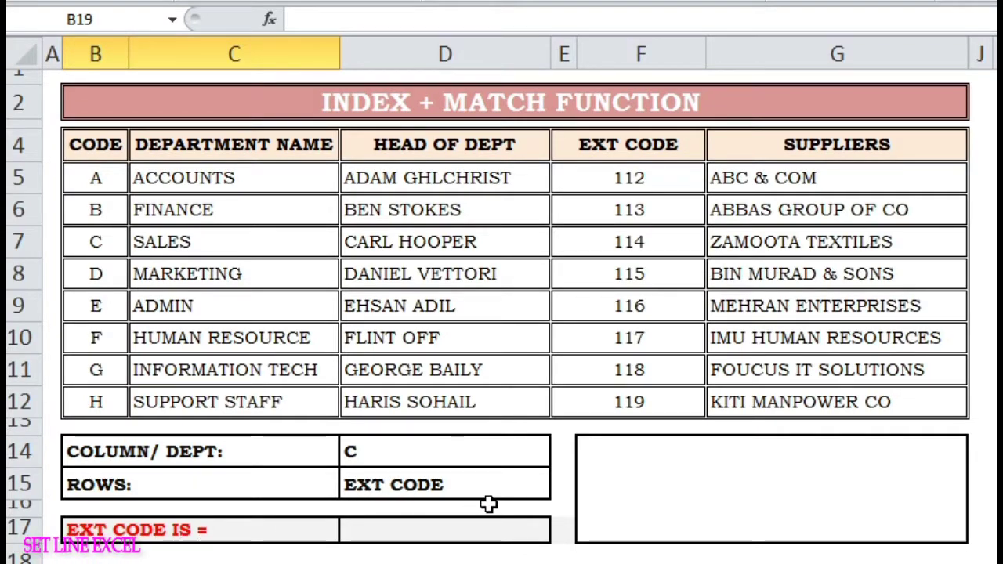
click(532, 481)
click(499, 433)
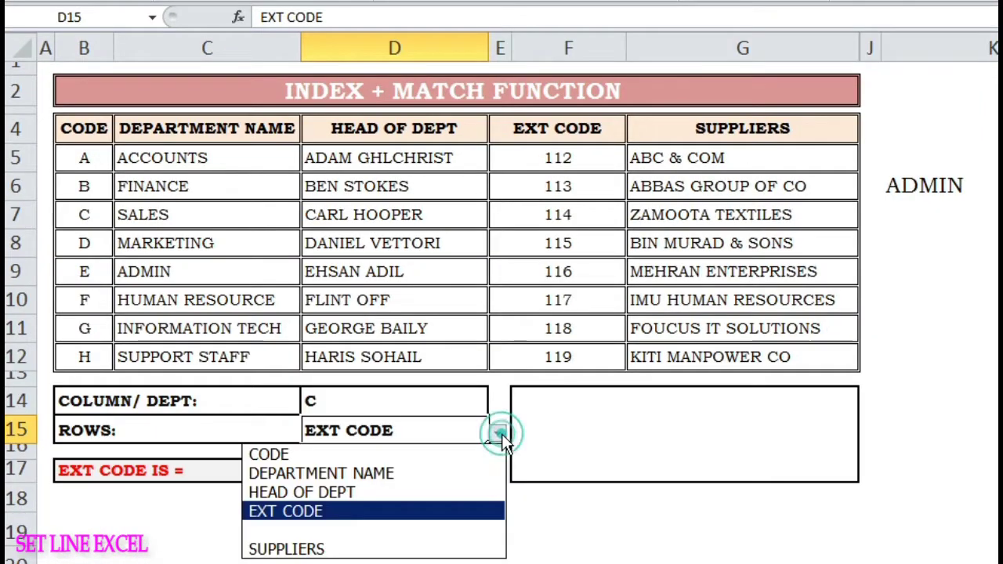
click(454, 474)
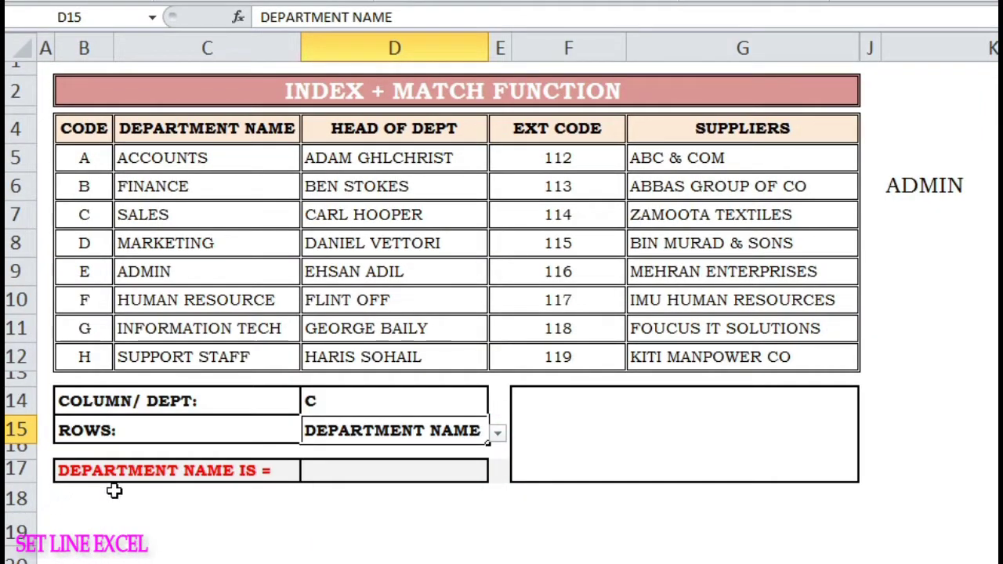
click(496, 434)
click(451, 511)
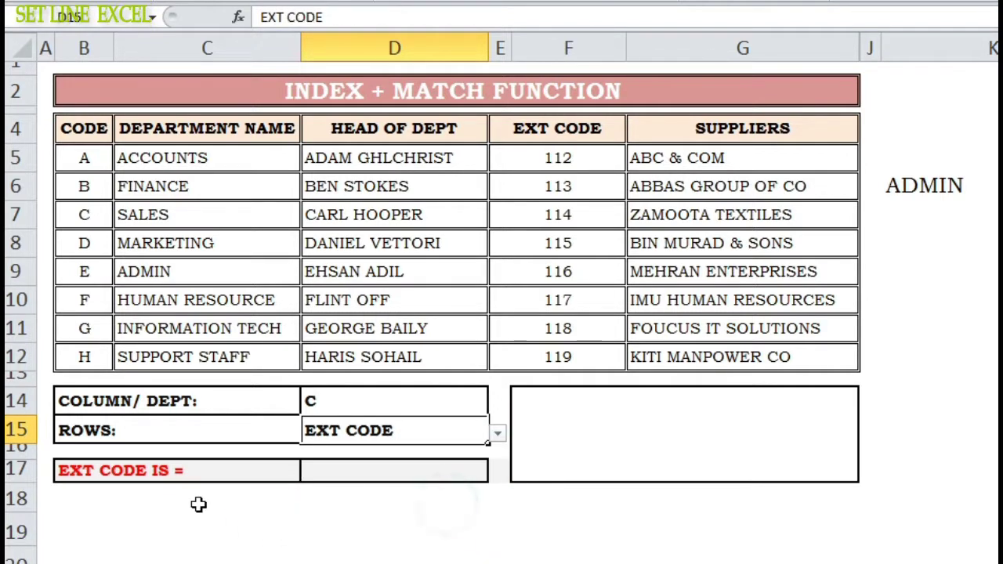
click(432, 525)
click(603, 413)
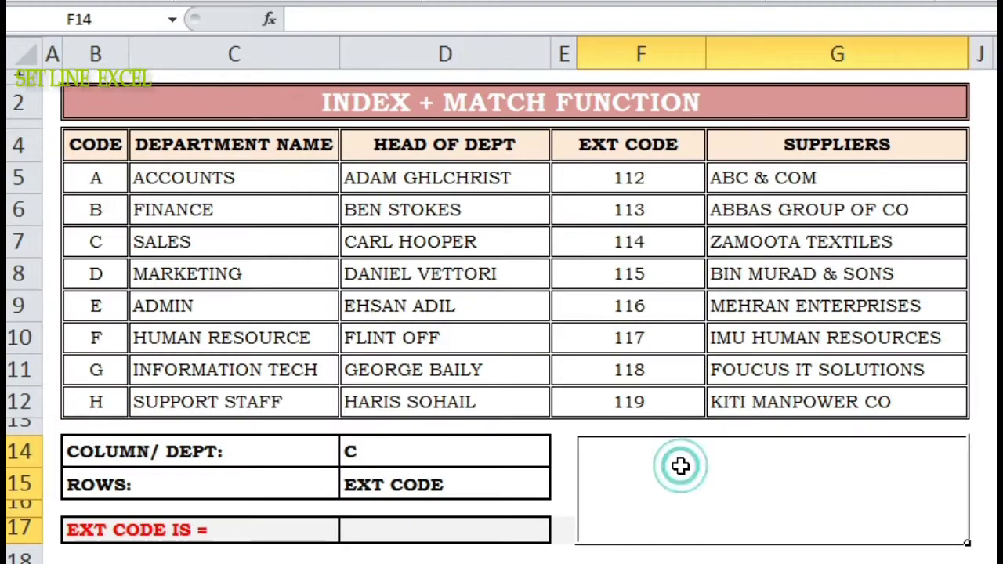
text(NOW NEXT)
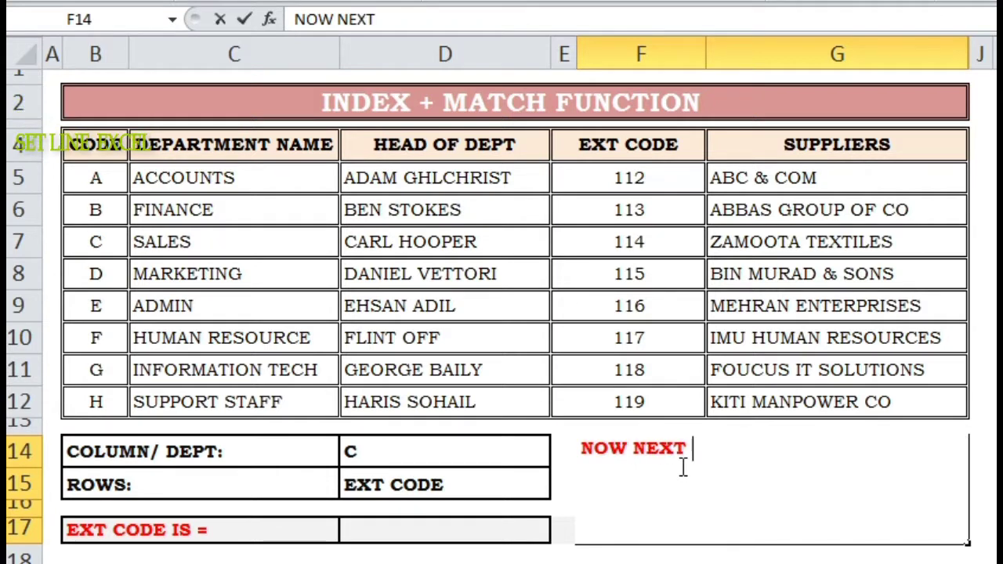
text( STEP IS THA)
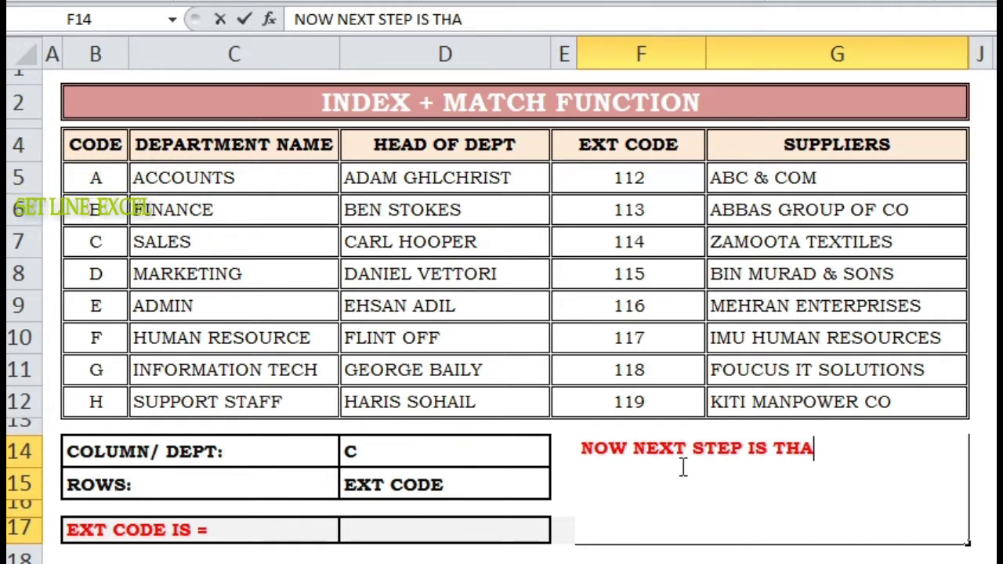
text(T HOW TO APPLY)
key(Return)
double_click(732, 468)
text(NOW)
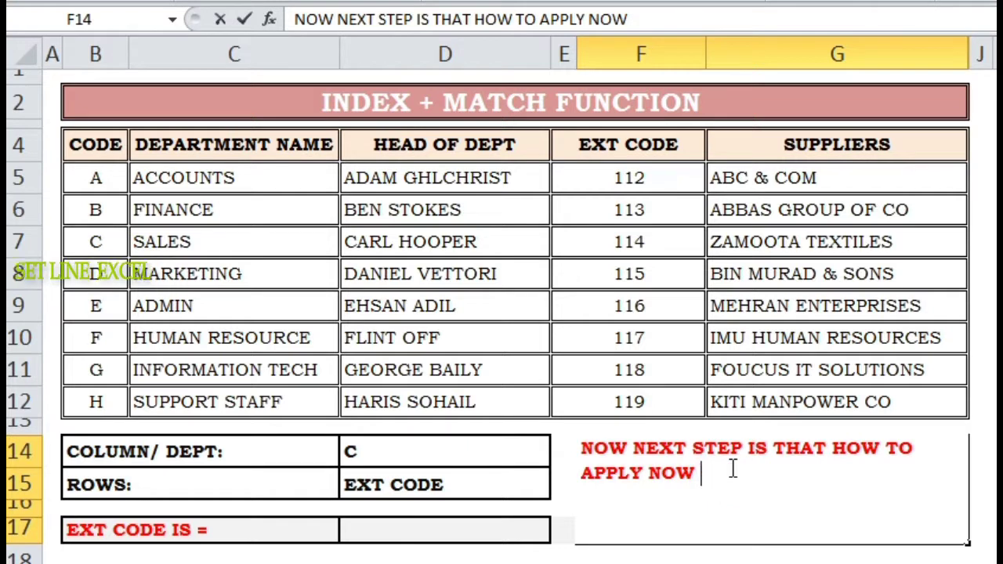
text( IN)
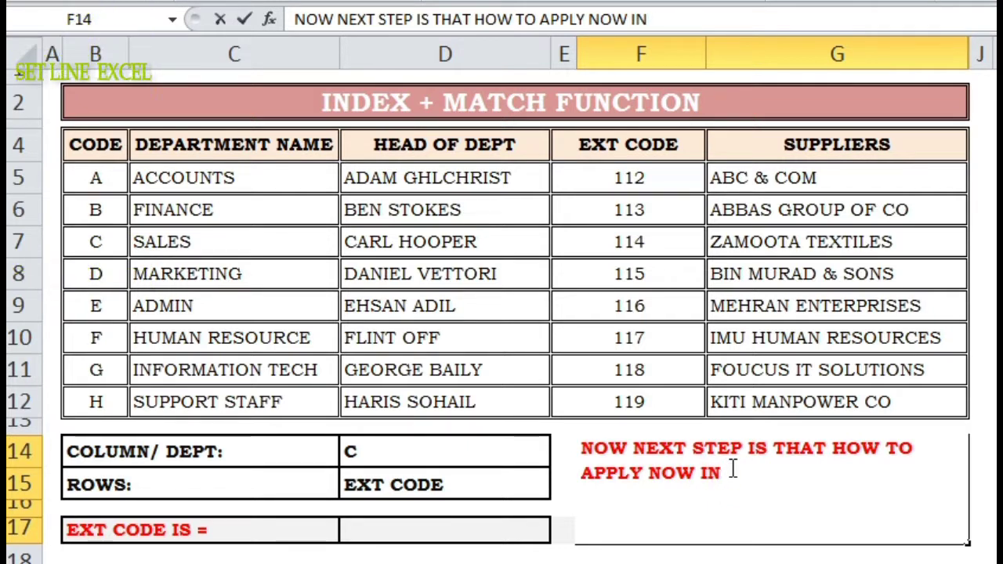
text(DEX AND MATCH FU)
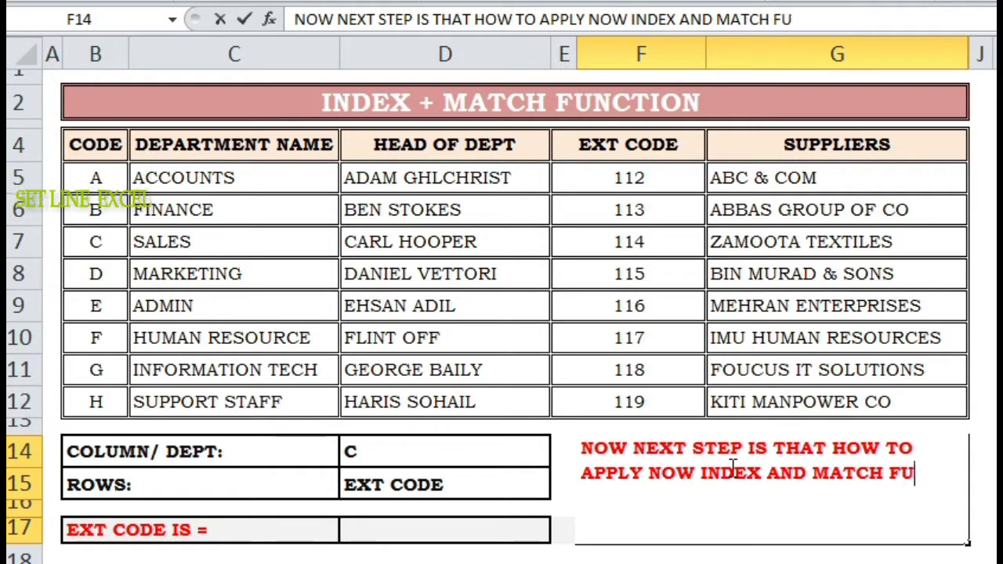
text(NCTION COMBINELY.)
key(Return)
click(729, 508)
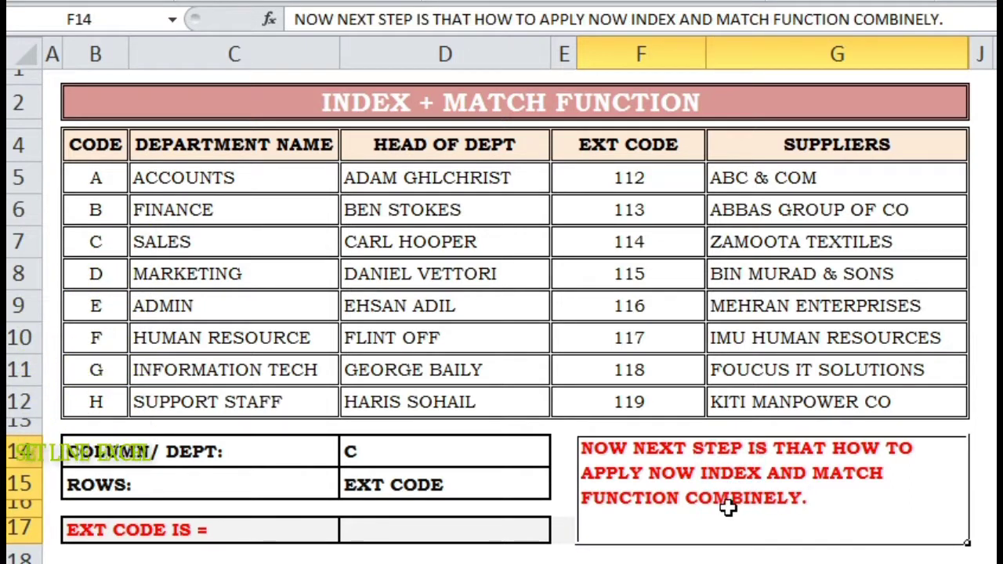
key(Delete)
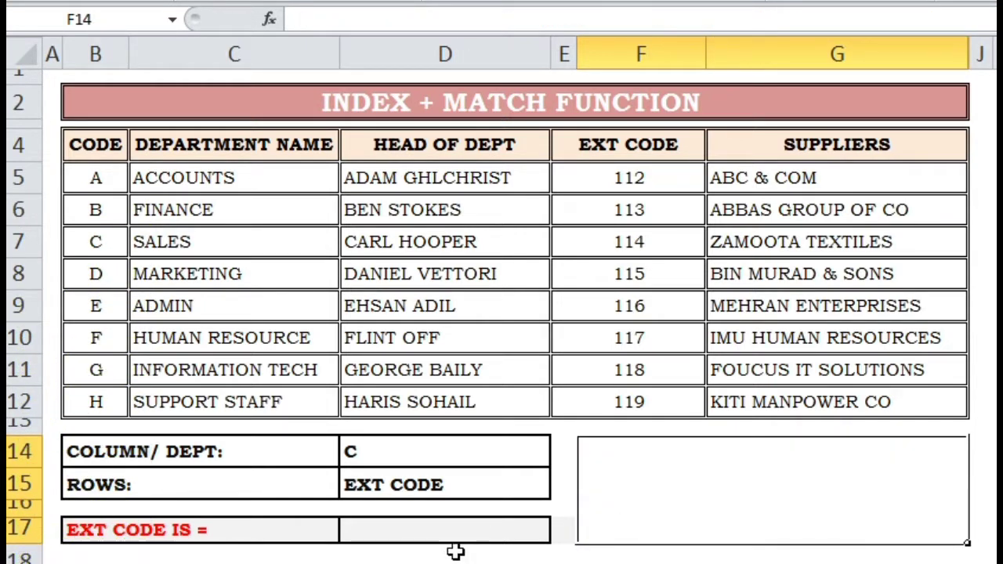
click(455, 551)
click(396, 524)
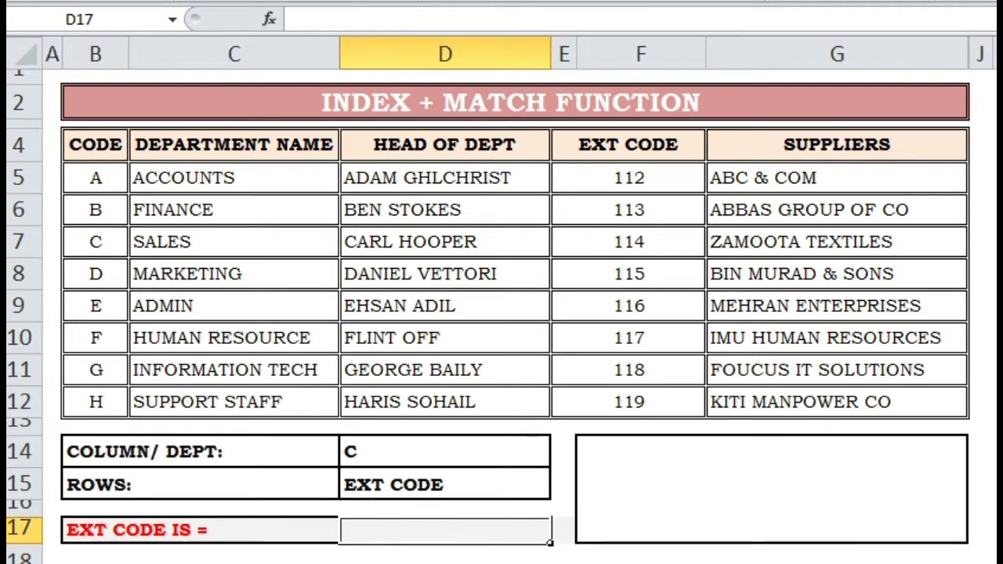
Start D17's formula as =INDEX(B5:G12, using the department table as the array.
text(=INDEX()
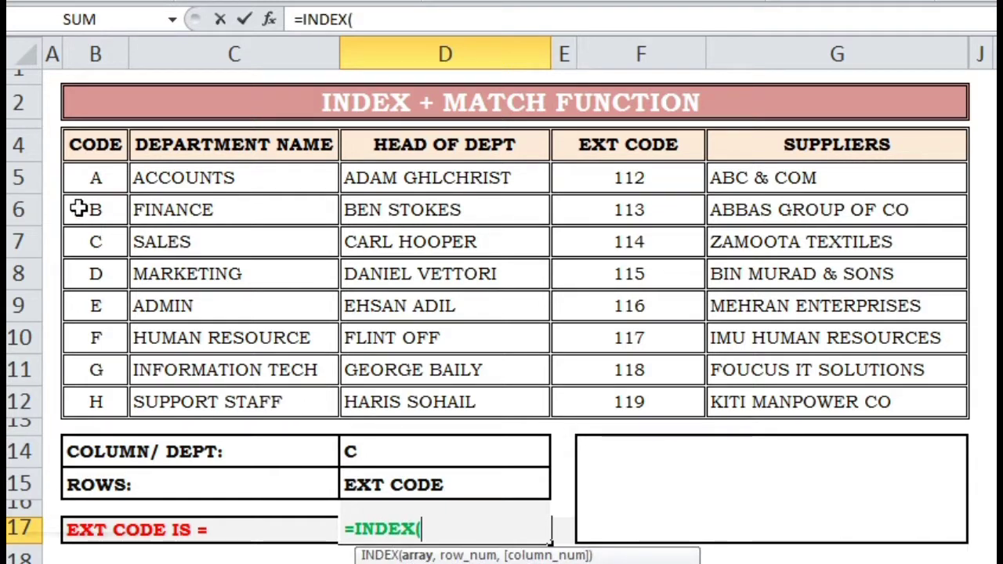
drag(83, 176, 854, 392)
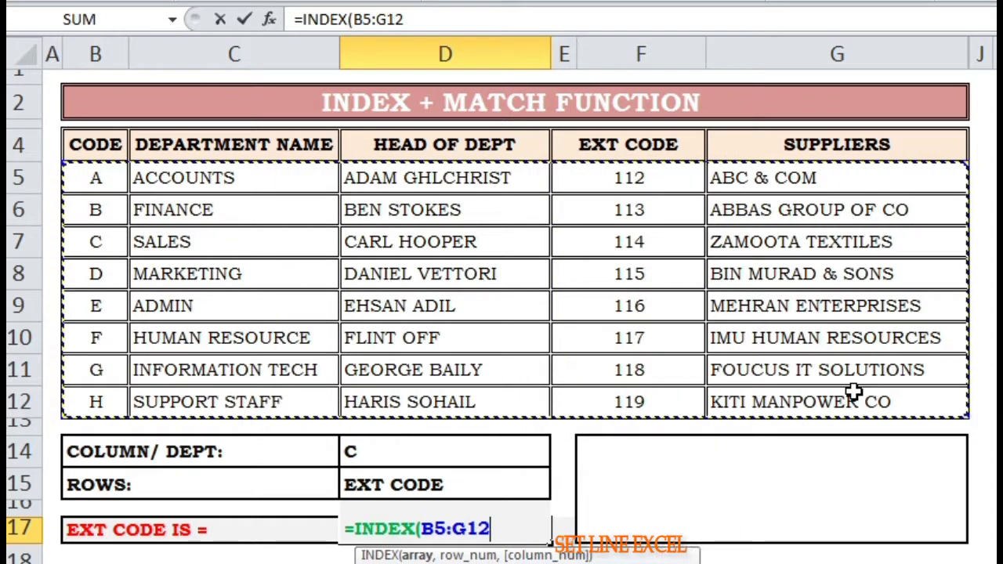
Add a comma after the array and note in Notepad that the INDEX function has been applied.
text(,)
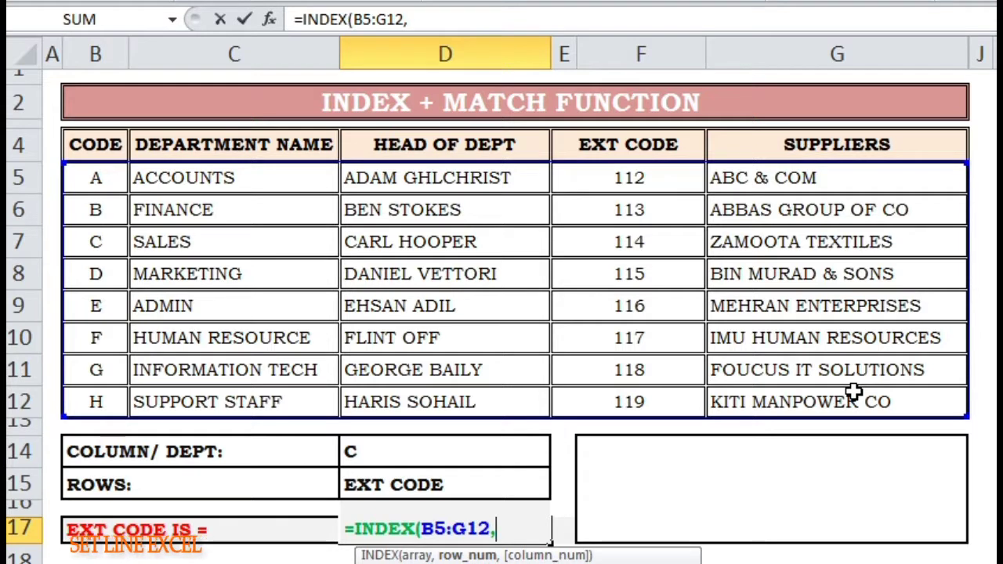
key(alt+Tab)
text(HERE IN)
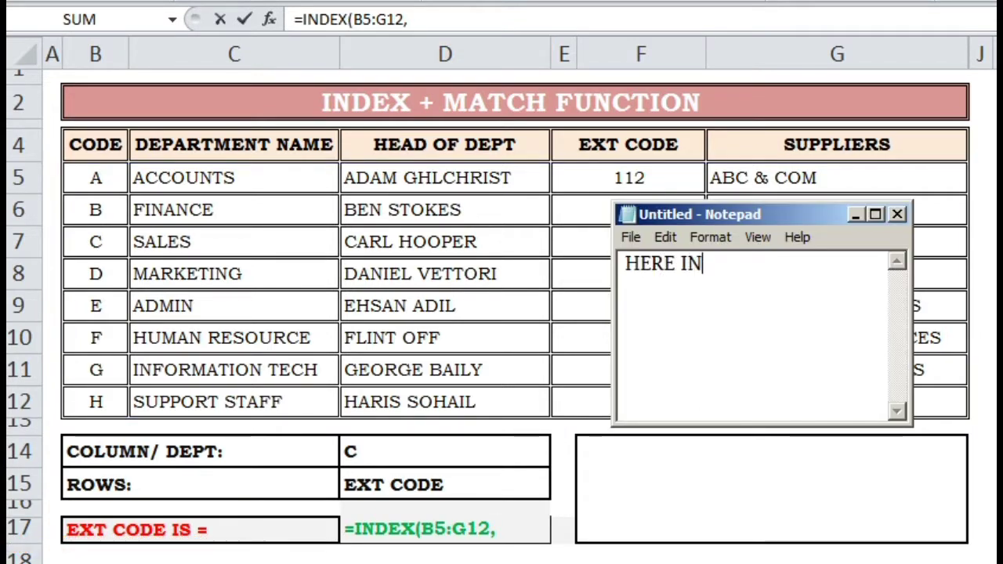
text(DEX FUNCTION HAS APP)
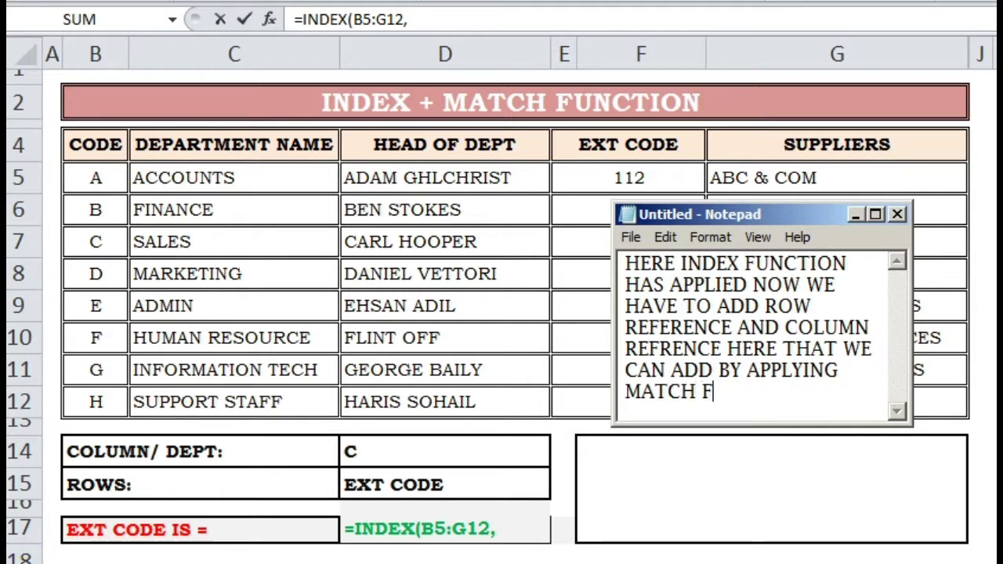
key(alt+Tab)
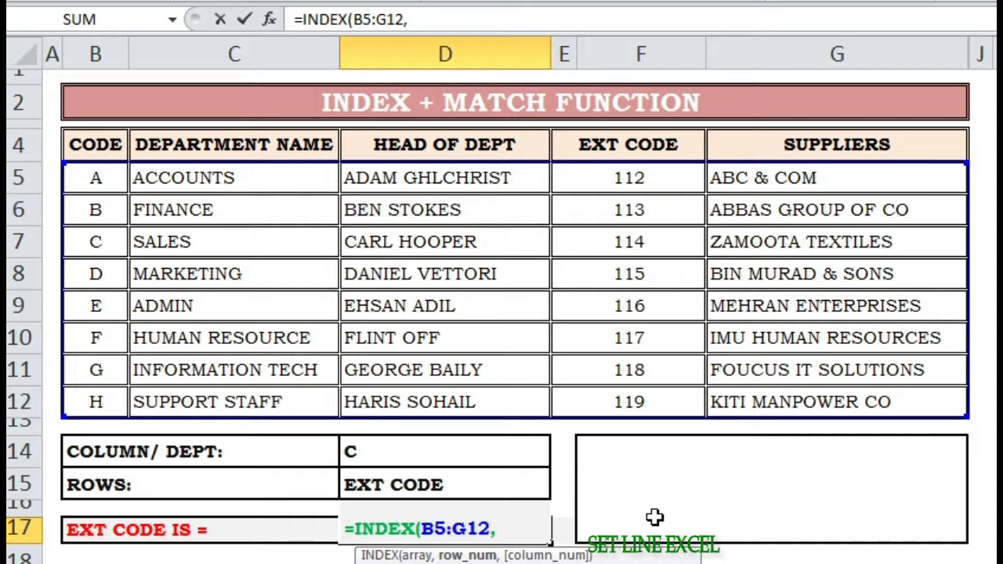
Begin the row MATCH with D14 as lookup value, noting the criteria in Notepad.
text(MAT)
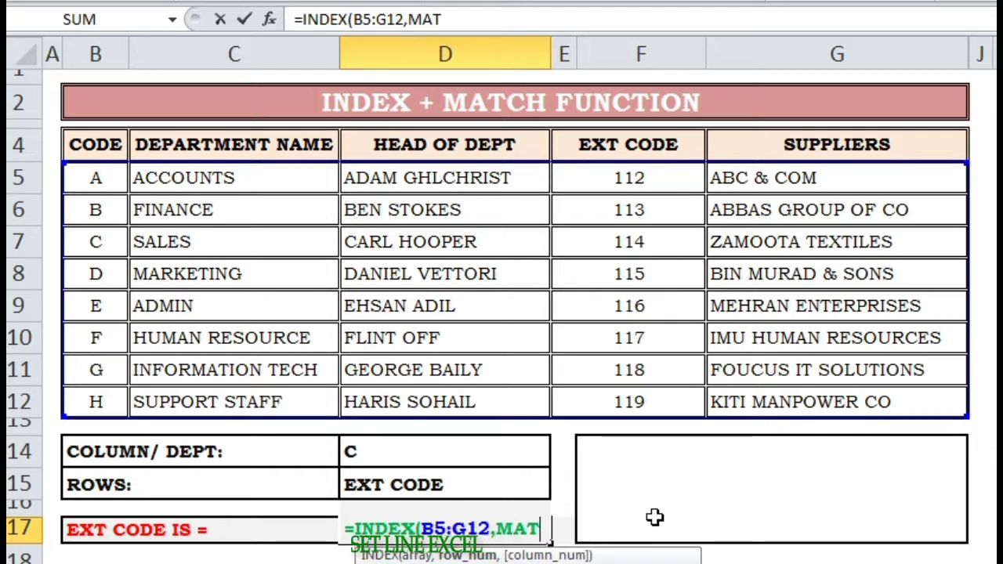
text(CH()
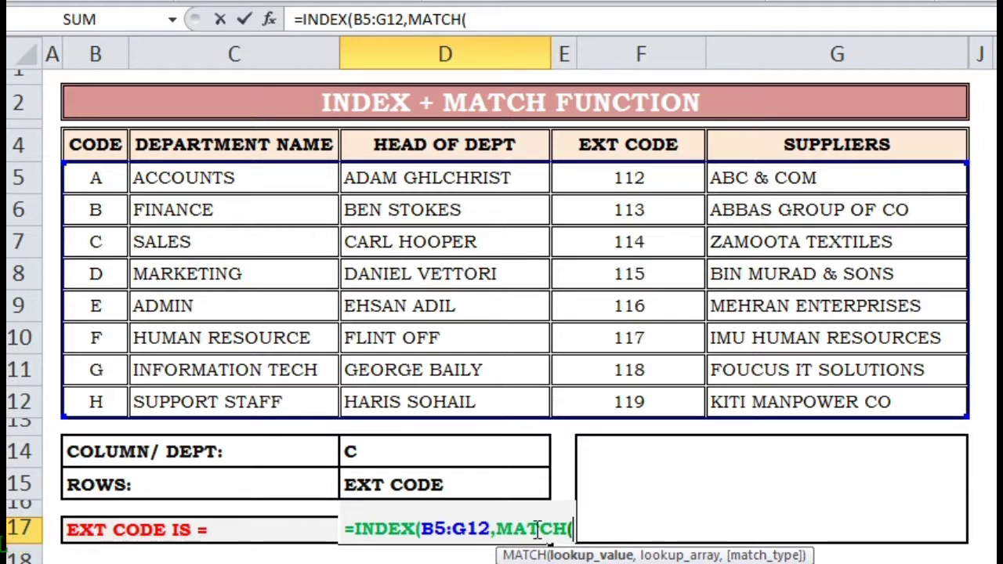
click(423, 452)
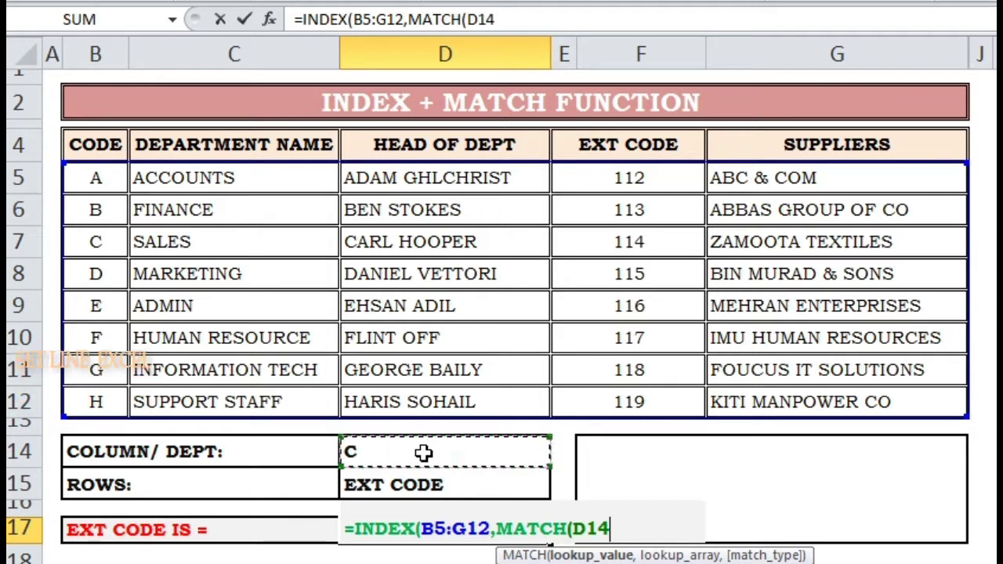
key(alt+Tab)
text(HERE)
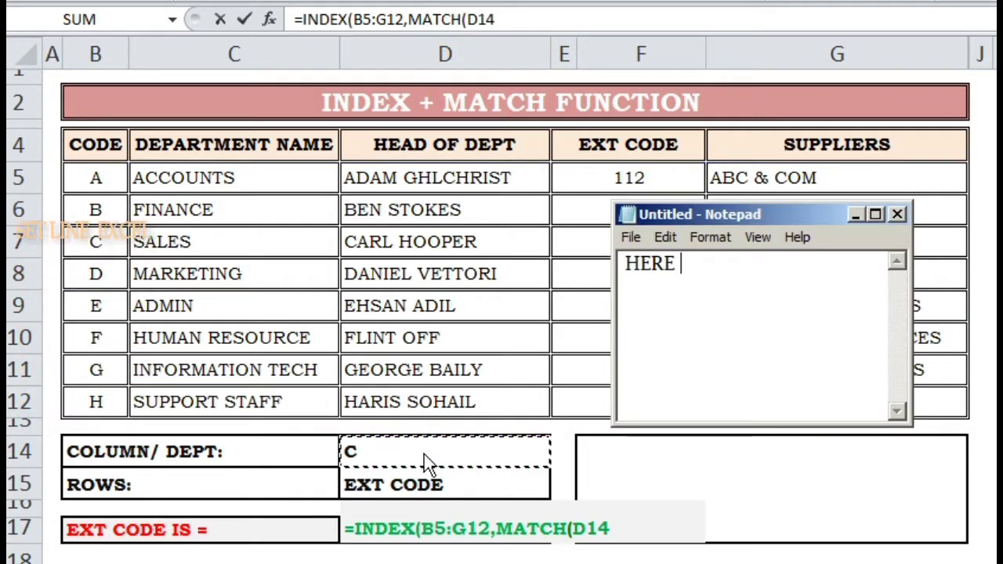
text( WE HAVE GIVEN CR)
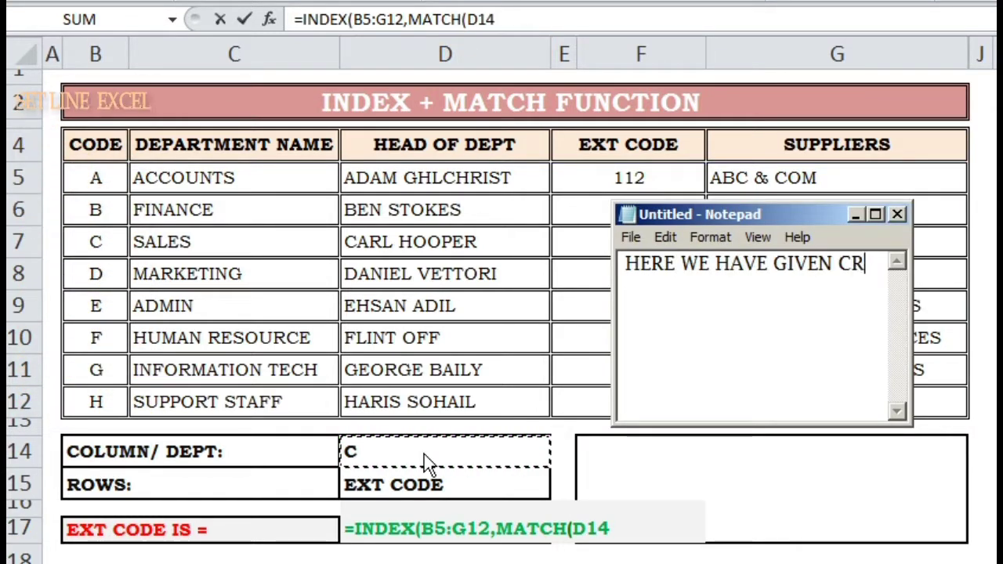
text(ITERIAL THAT SHOW THE D14 VALUE FROM SOURCE)
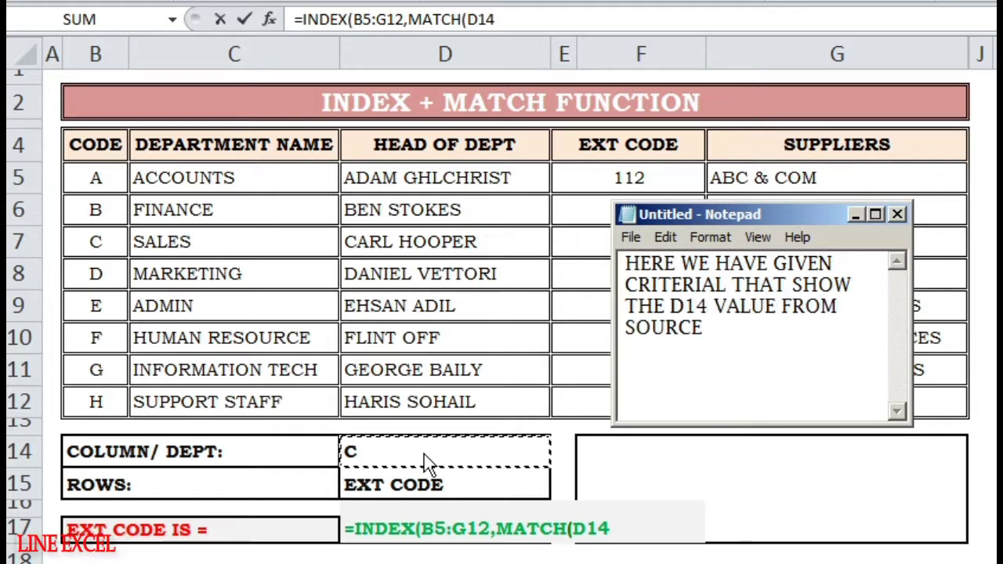
text( DATA, )
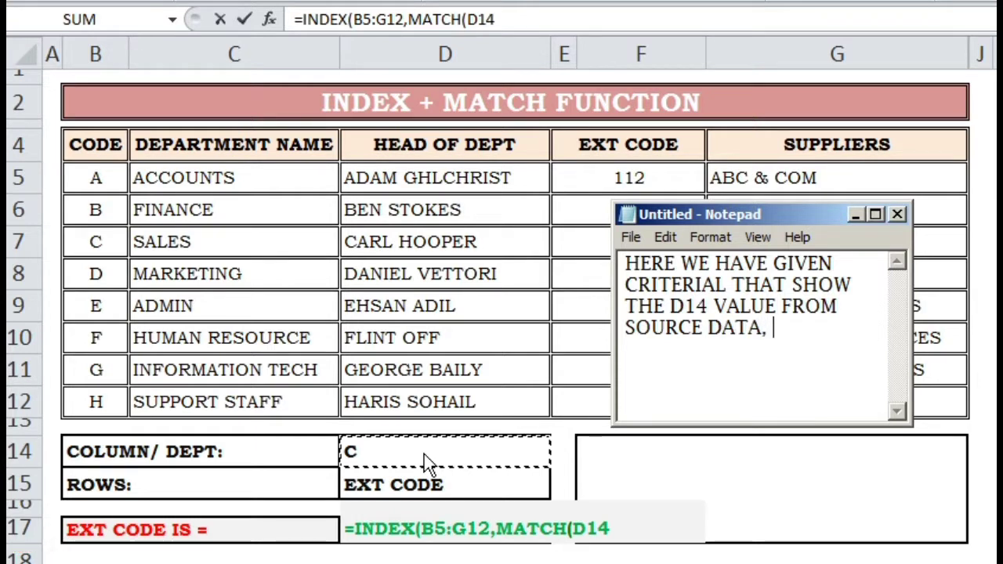
text(WHICH WE WILL )
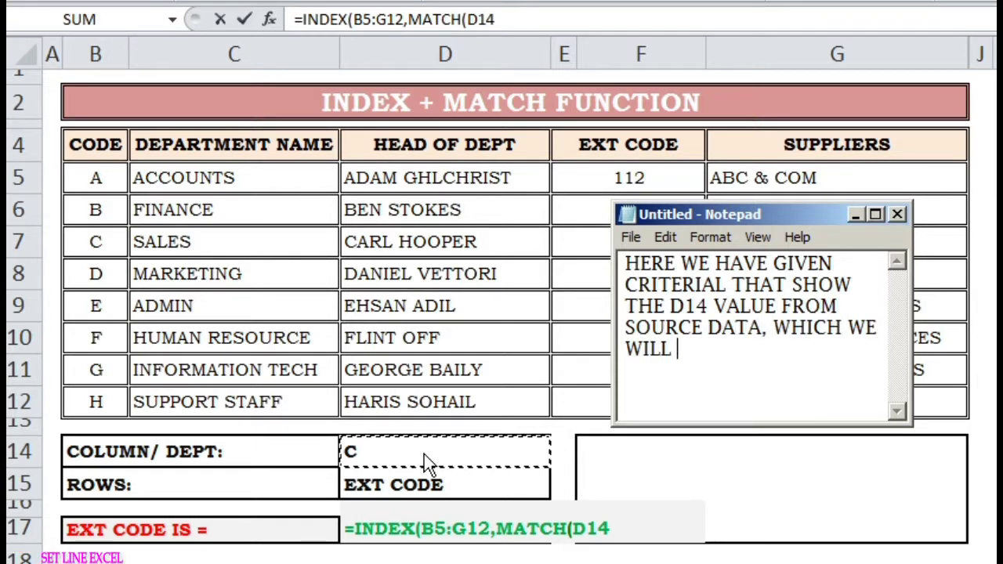
text(GIVE HIM OR WILL CHOOSE CRITERIA.)
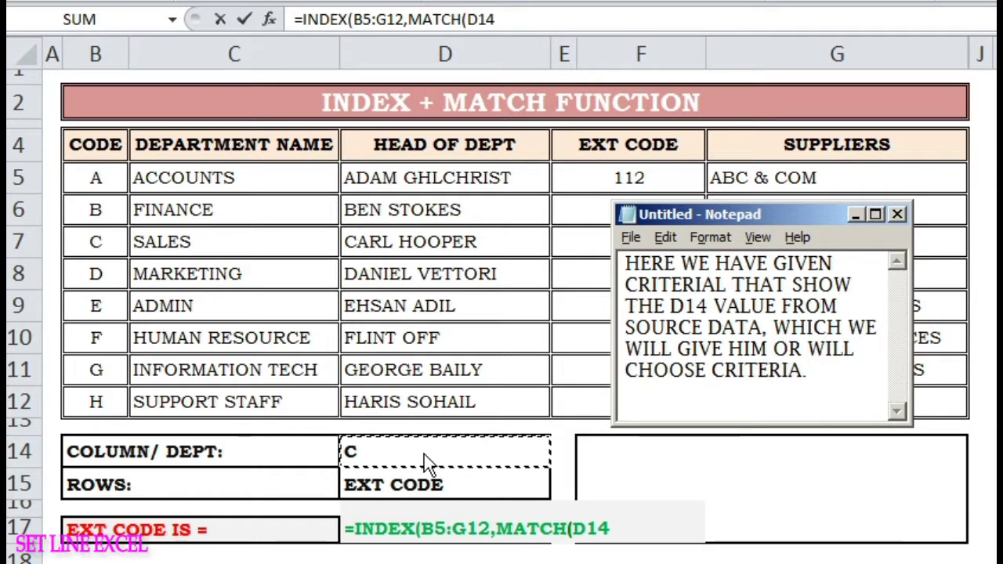
click(428, 463)
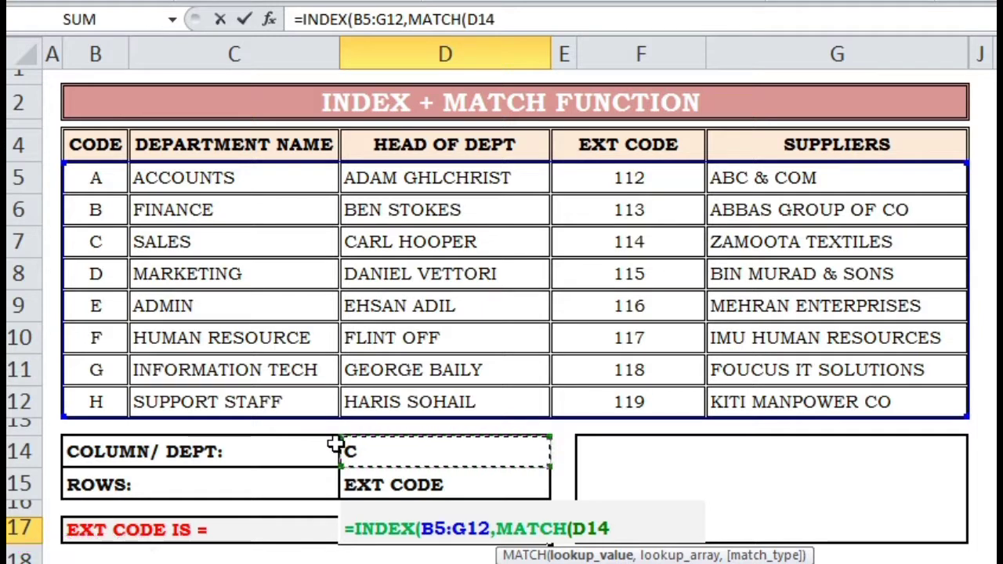
Complete the row argument as MATCH(D14,B5:B12,0).
text(,)
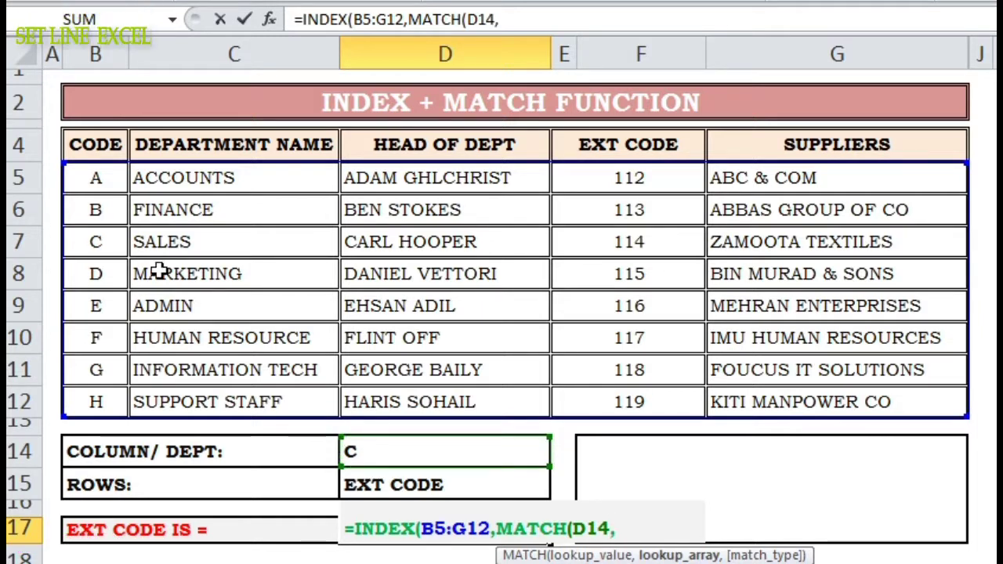
drag(98, 178, 92, 408)
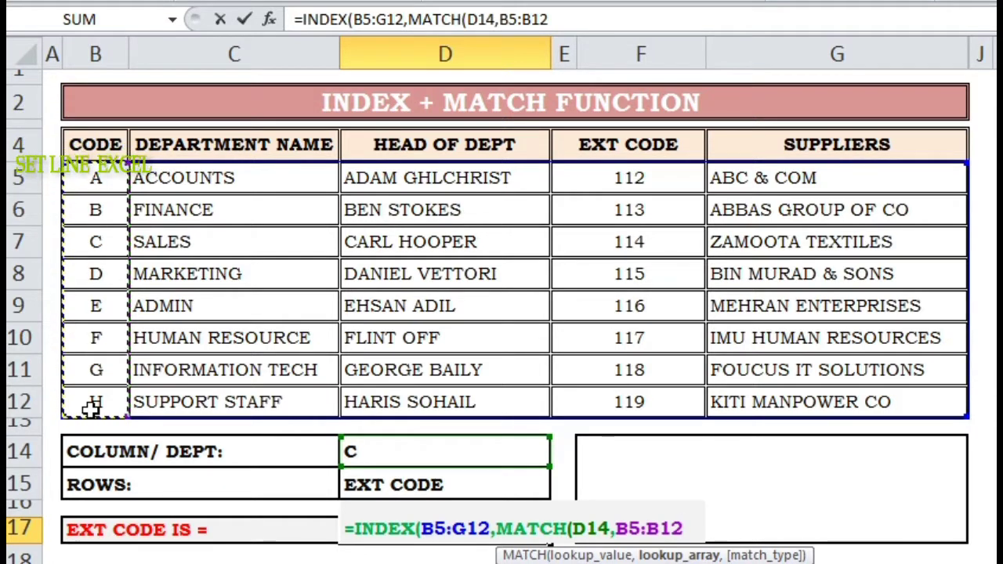
text(,)
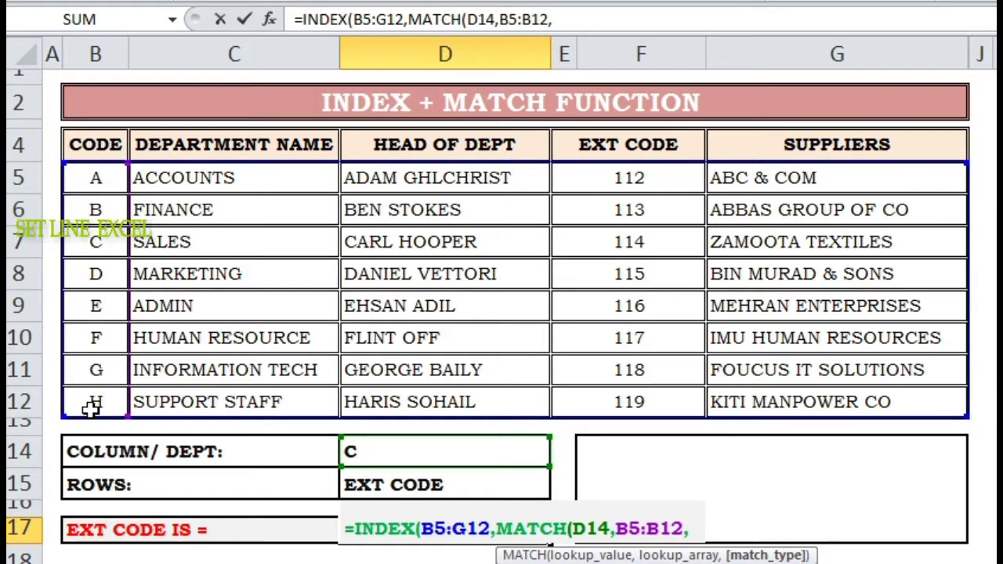
text(0)
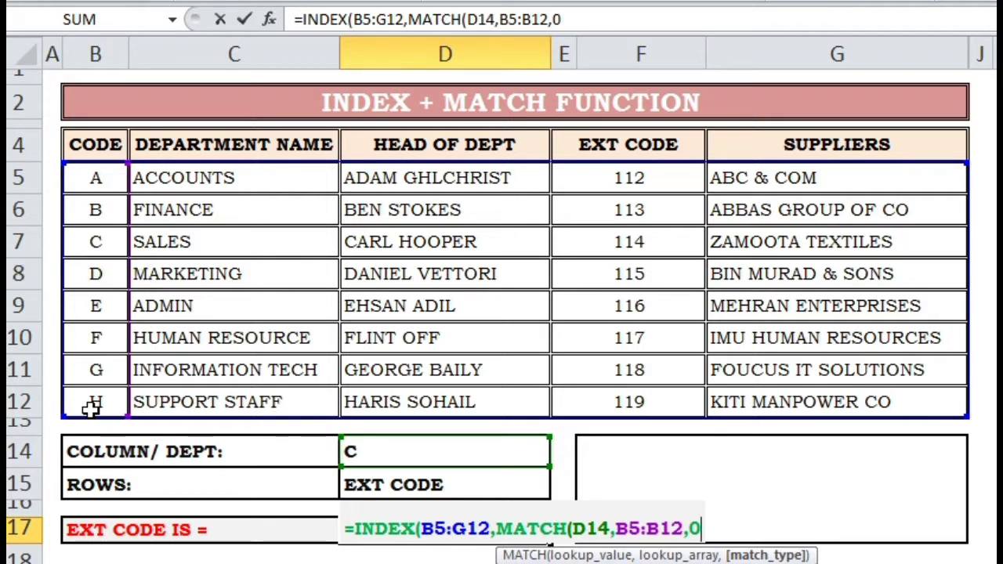
text())
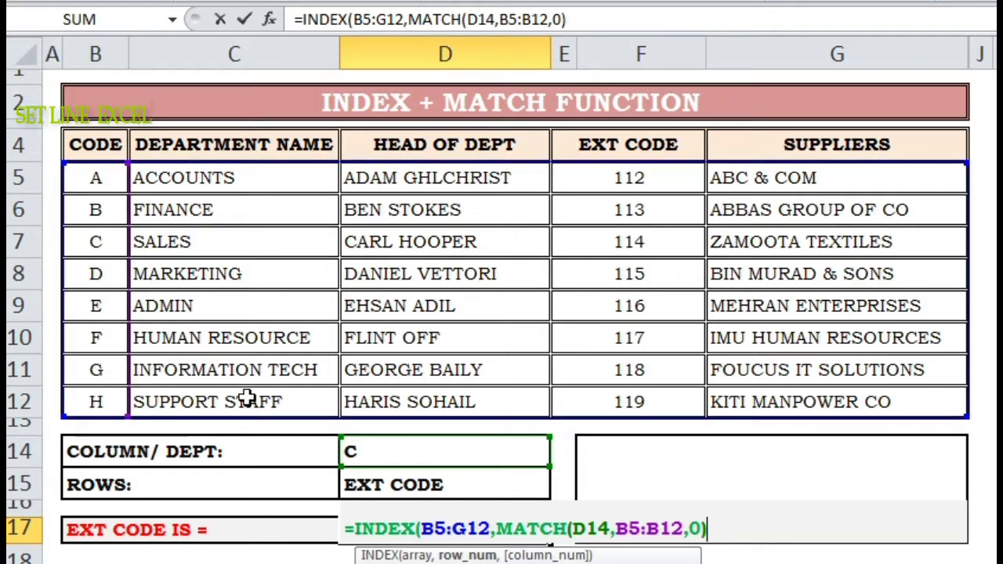
click(596, 19)
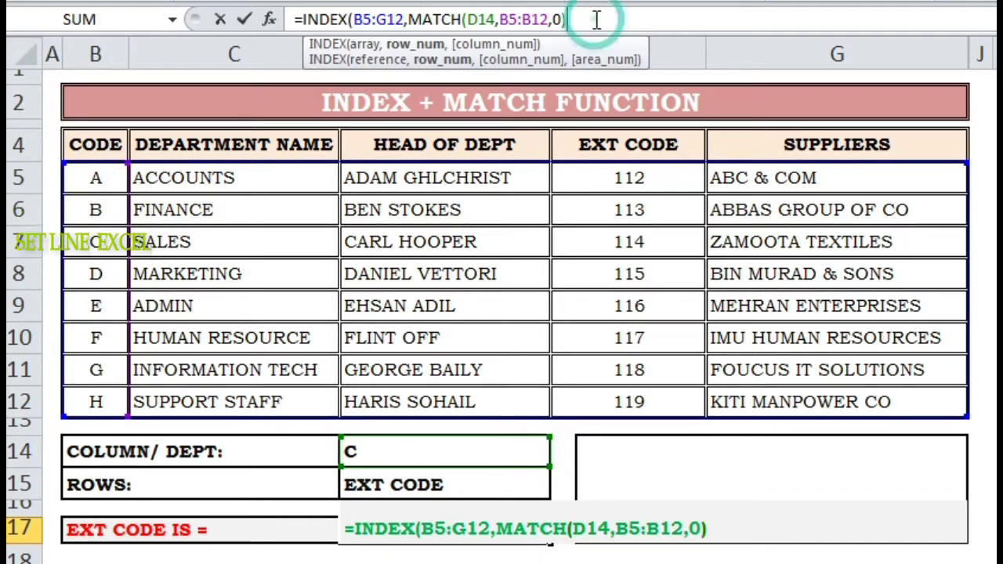
Note in Notepad that the column side is linked with INDEX and the row must be linked next.
key(alt+Tab)
text(UP TO )
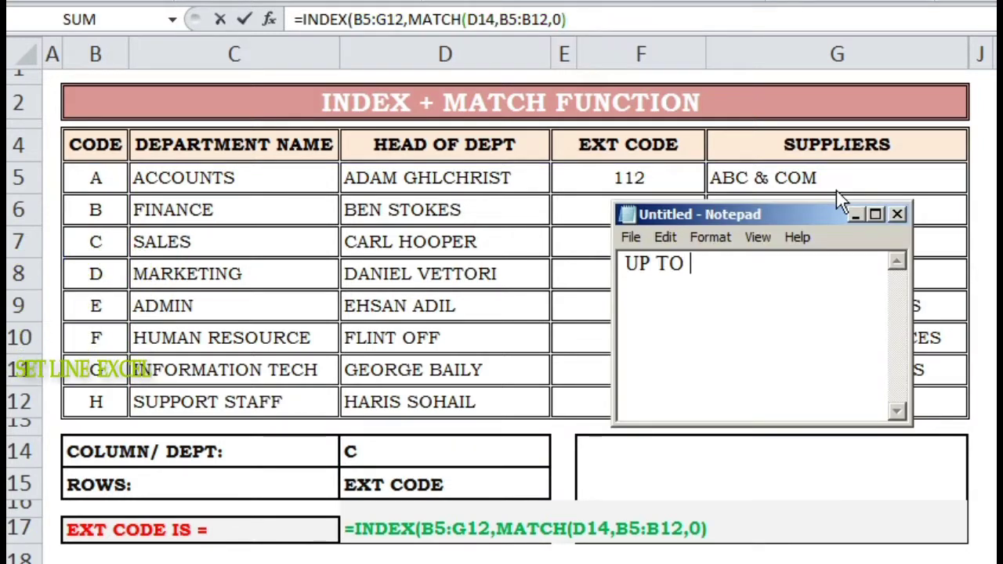
text(HERE COLUMN SIDE WE HAVE)
key(BackSpace)
text(VE LINKED WITH I)
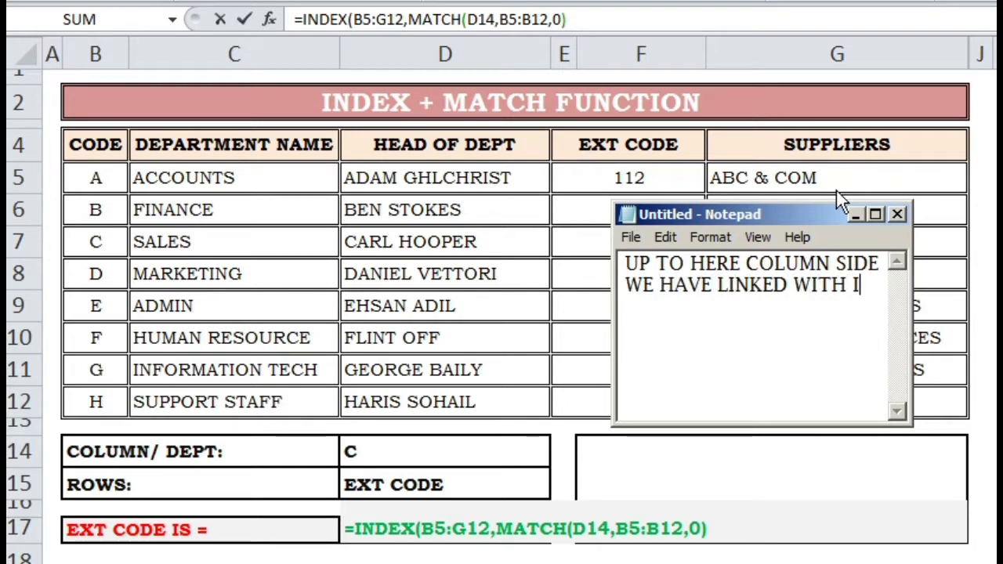
text(NDEXFUNCTION)
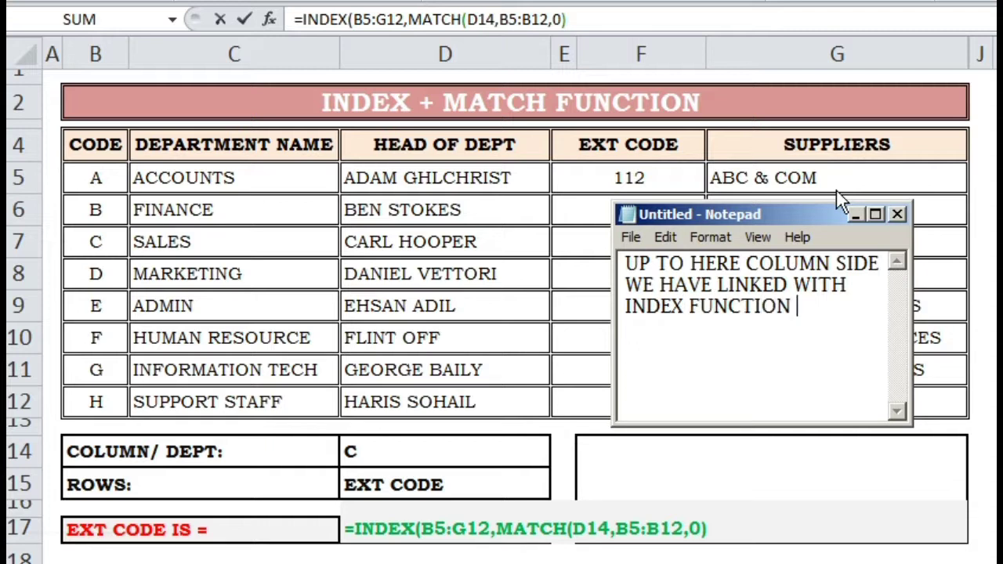
text( NOW WE HAVE TO LINK )
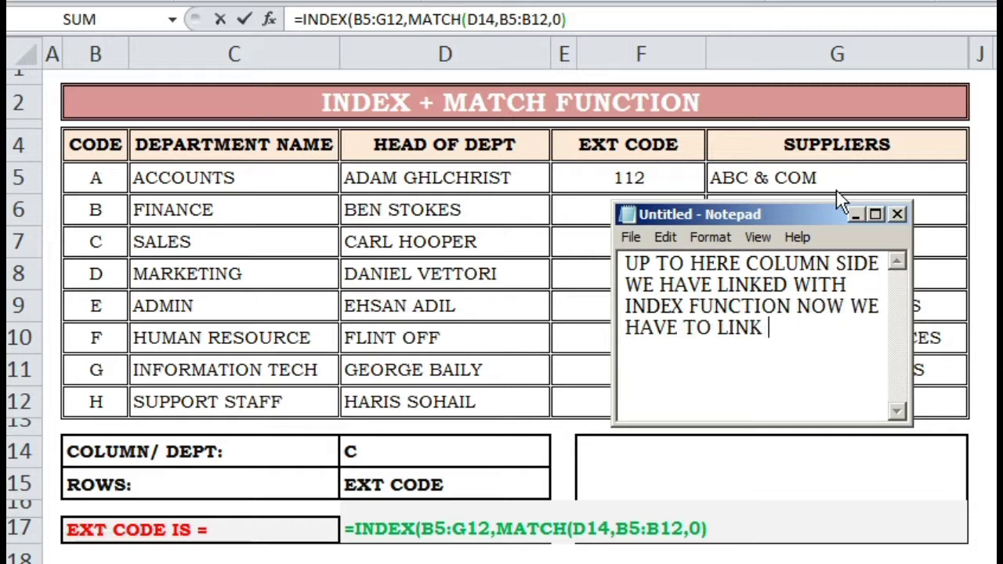
text(ROW.)
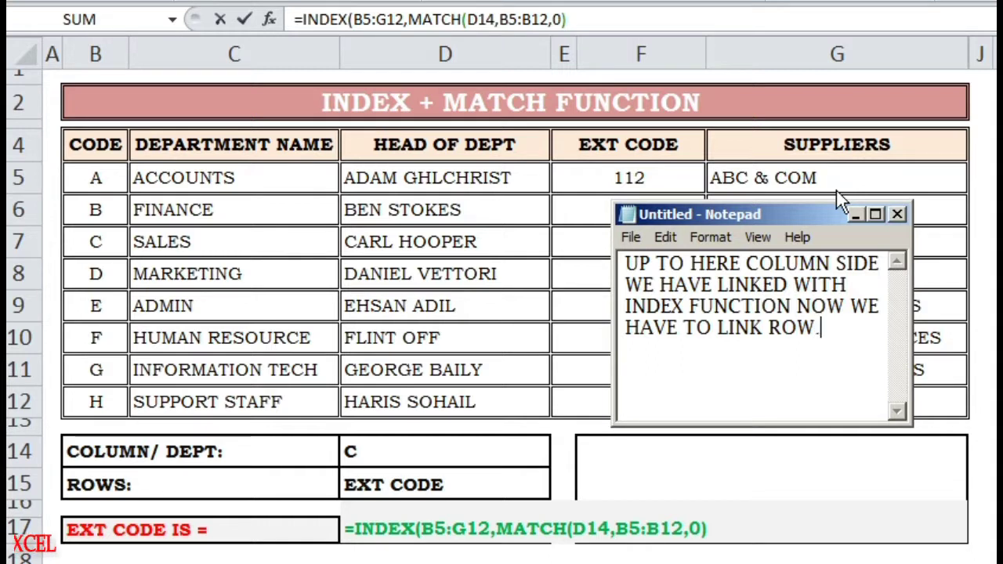
key(alt+Tab)
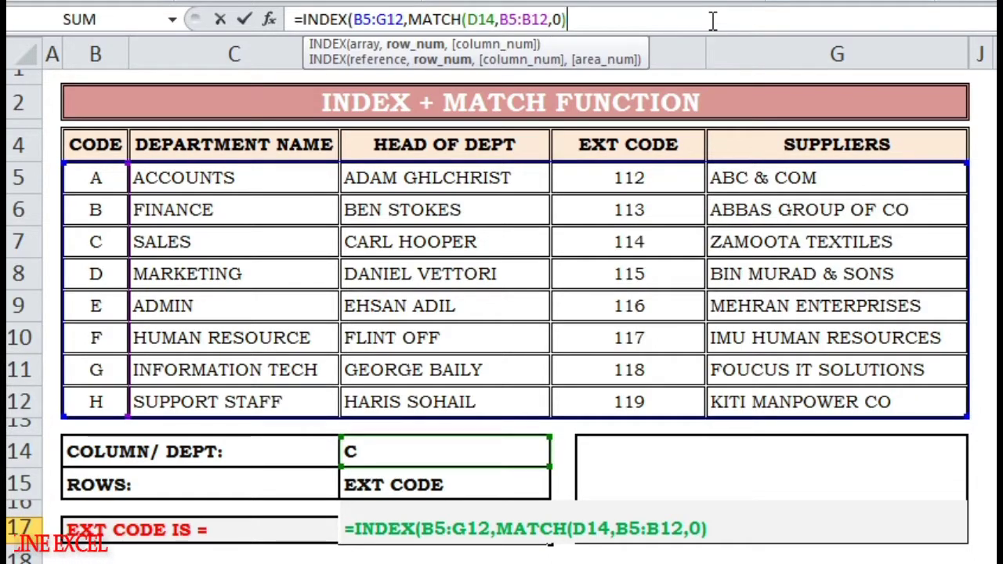
Add the column argument MATCH(D15,B4:G4,0) to the D17 INDEX formula.
text(,MATCH()
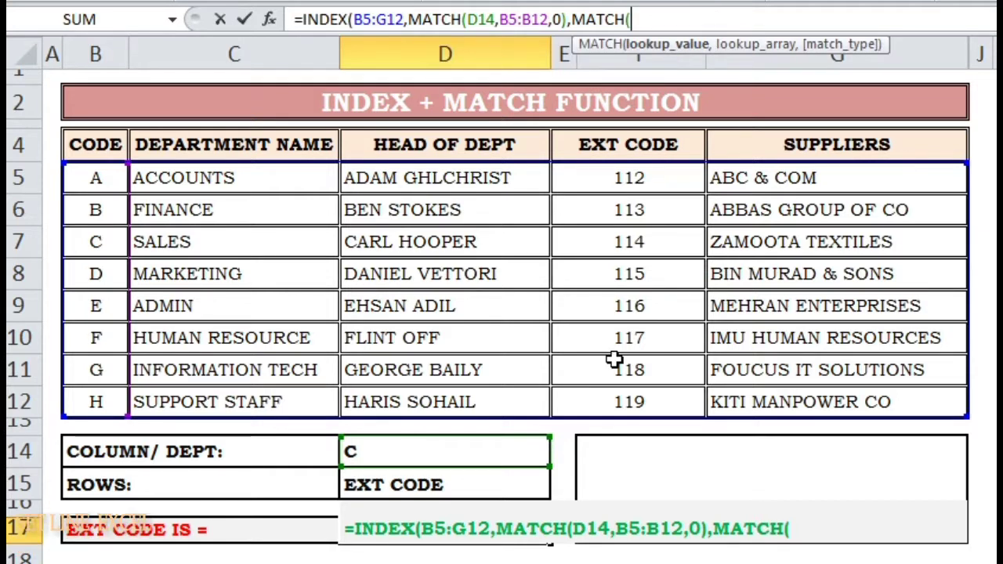
click(437, 480)
text(,)
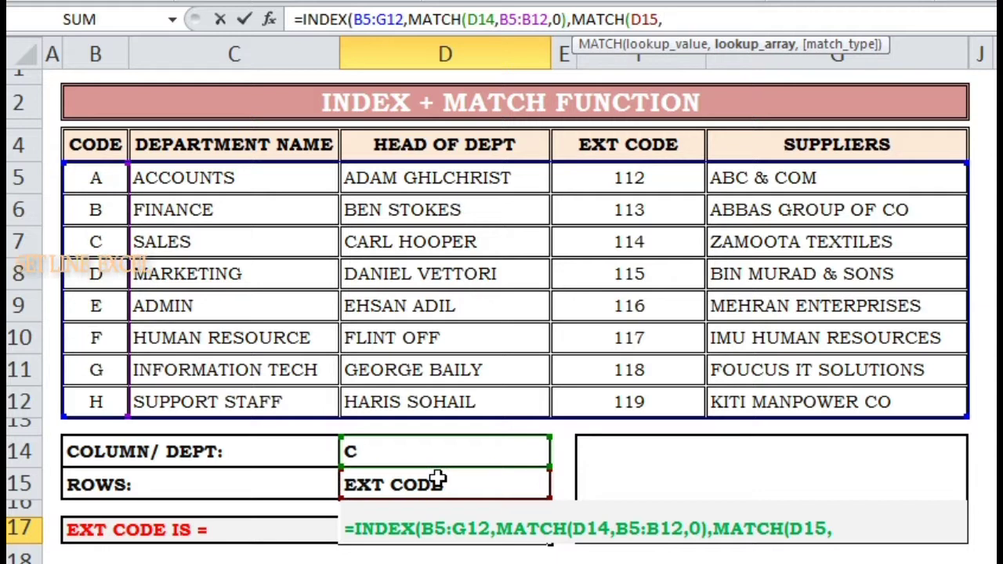
drag(77, 146, 868, 138)
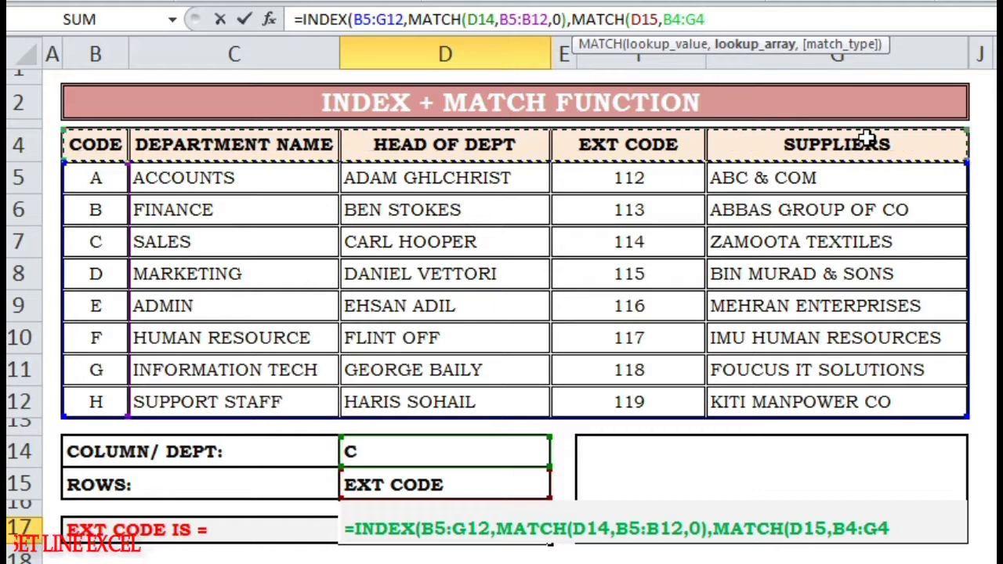
text(,0)
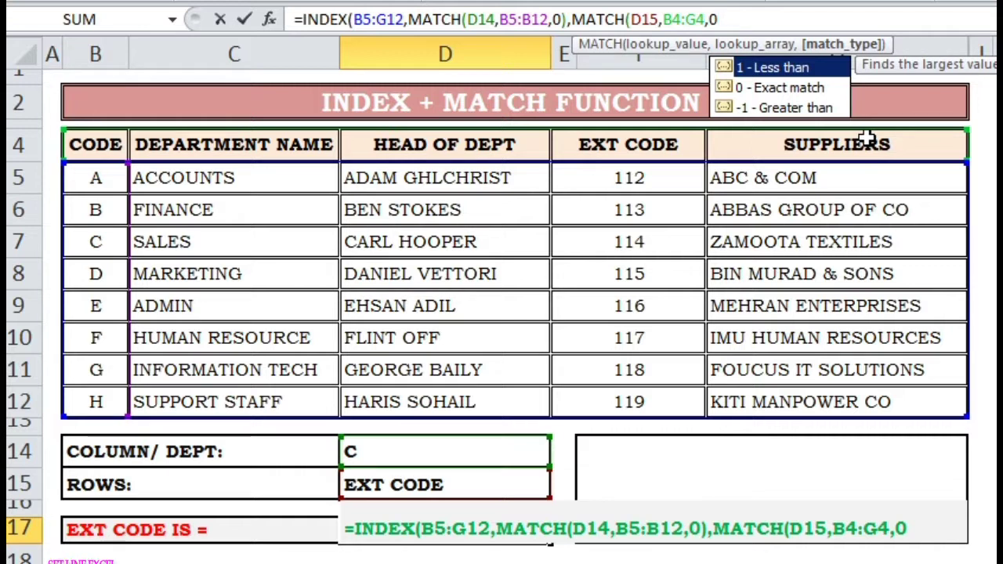
text())
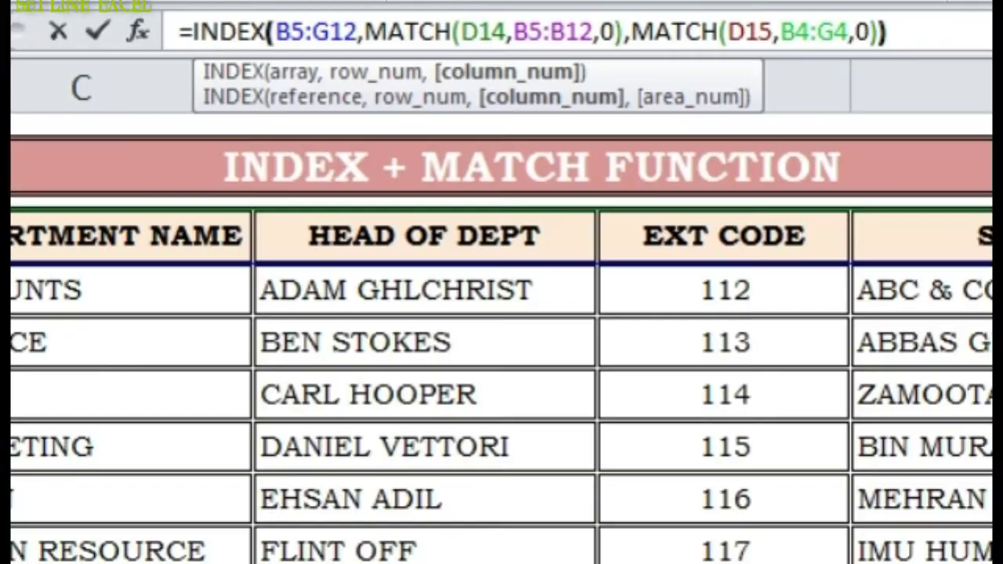
Commit the D17 formula and adjust the 114 result's alignment (center, then left).
key(Return)
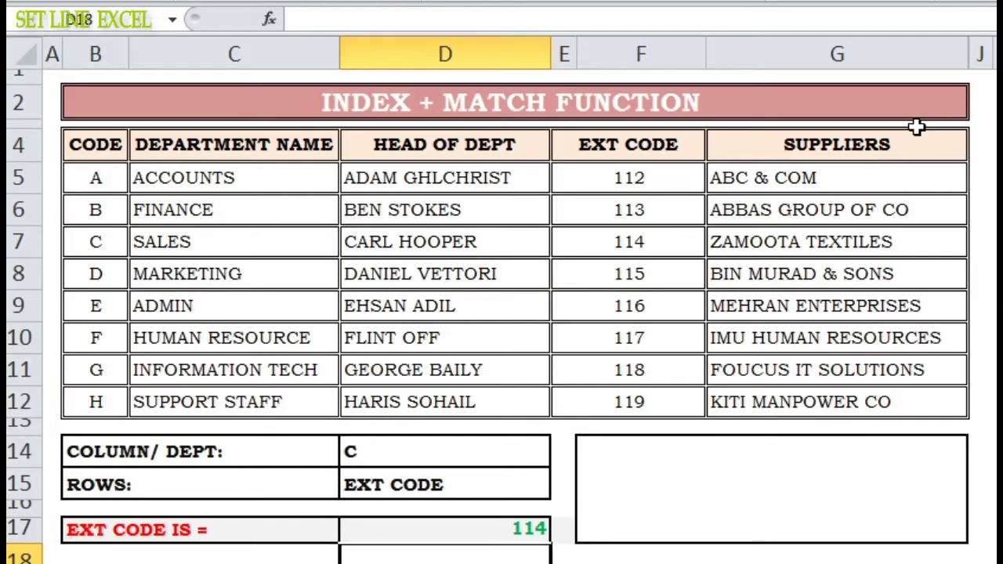
click(491, 529)
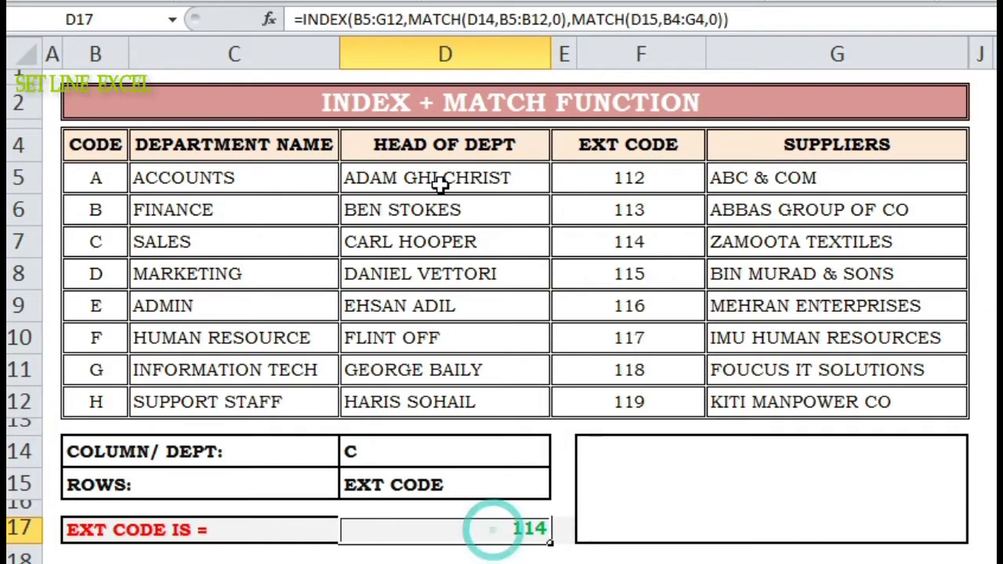
key(alt+h)
key(a)
key(c)
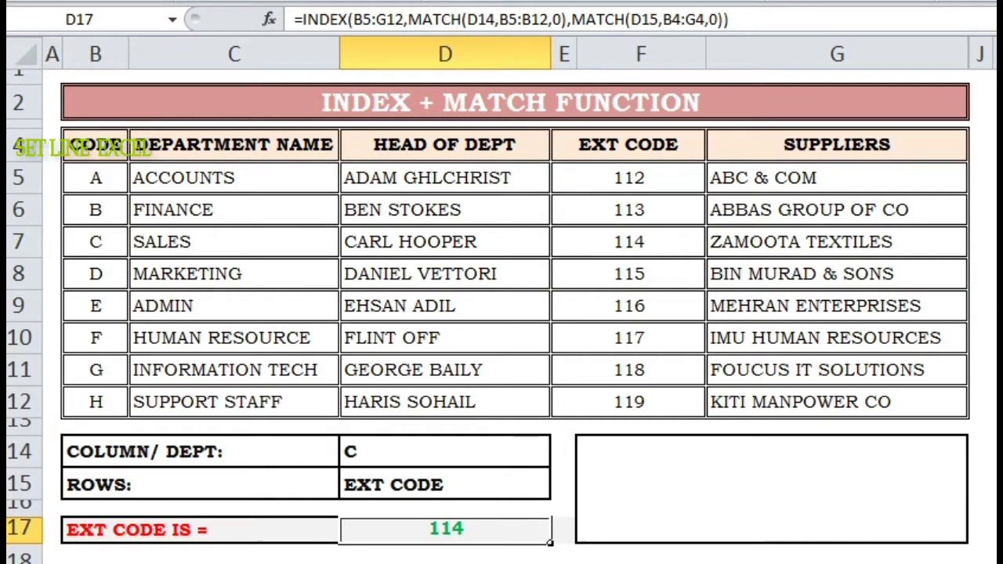
key(alt+h)
key(a)
key(l)
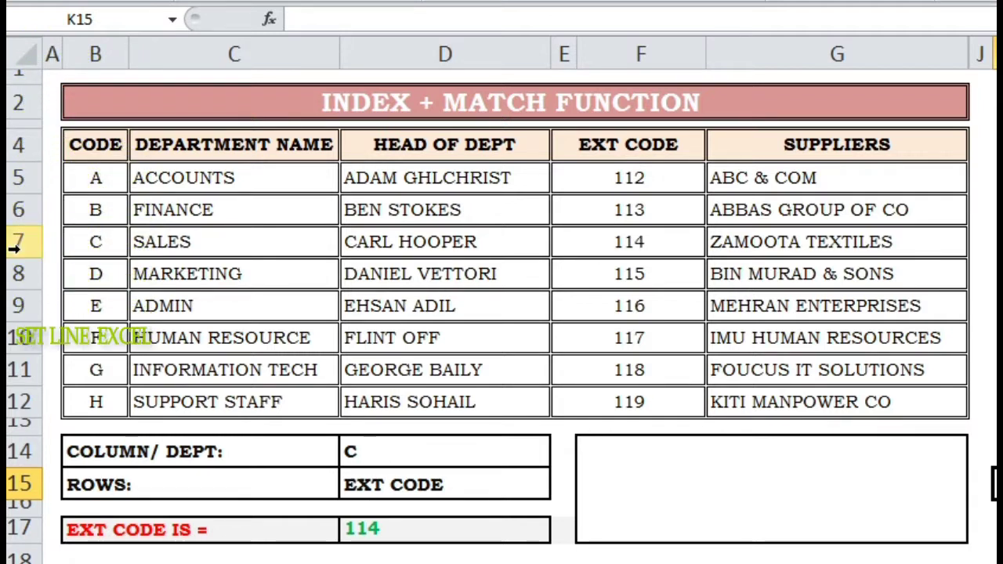
Highlight the SALES row with code 114, then switch D14 to code D so D17 shows 115.
drag(96, 240, 623, 247)
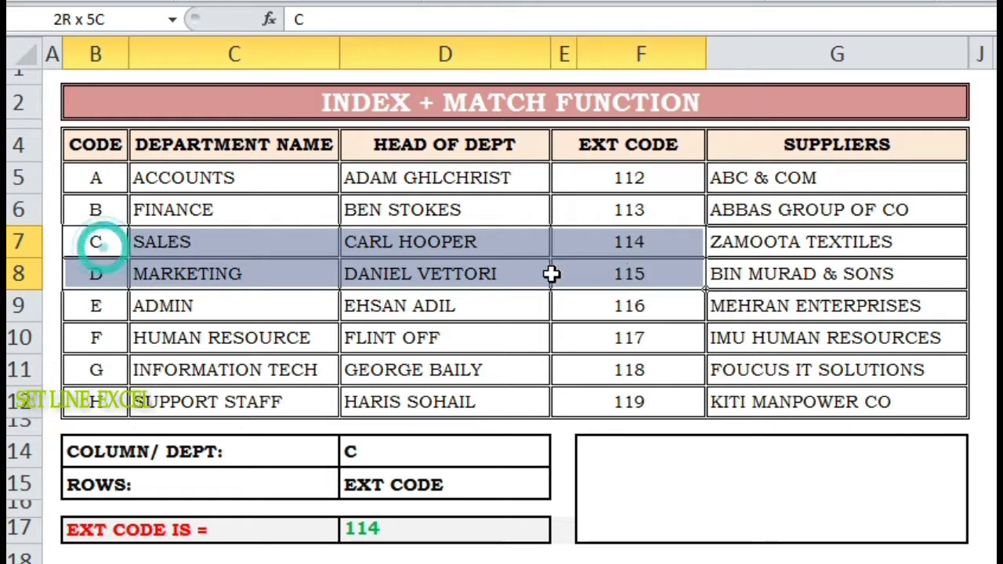
click(625, 245)
click(517, 450)
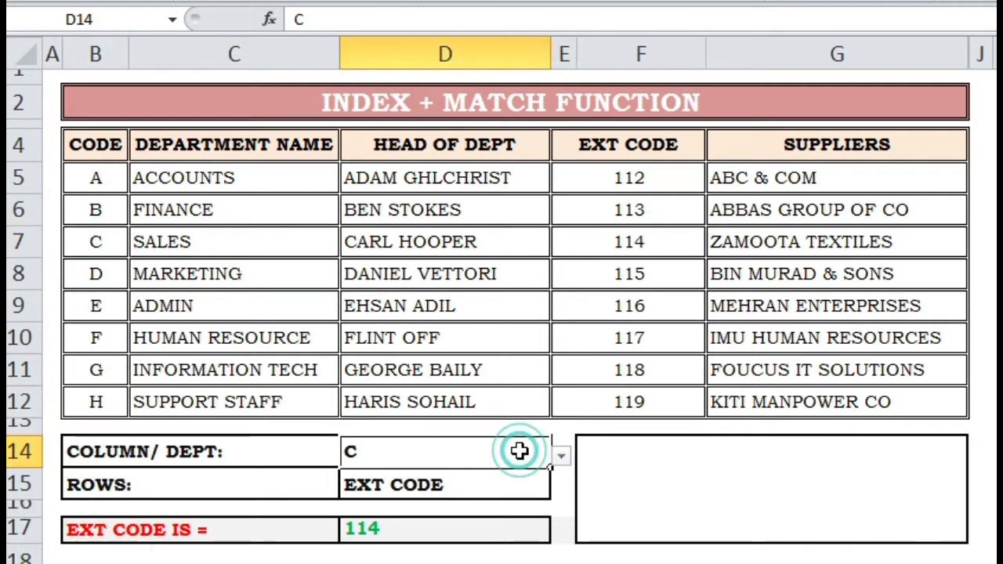
click(560, 458)
click(522, 541)
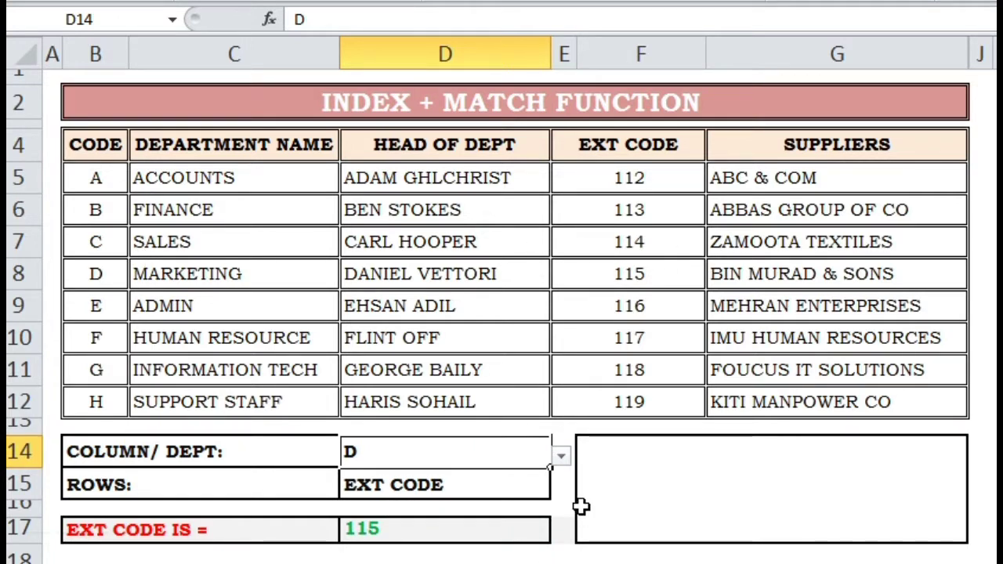
click(519, 480)
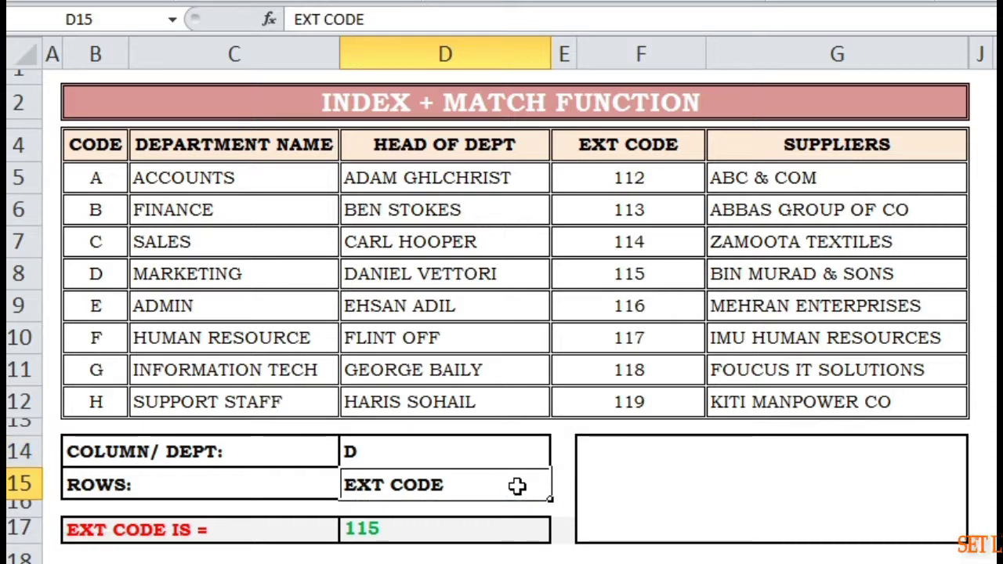
click(640, 470)
Type the note 'NOW IF WANT TO KNOW THE NAME OF DEPARTMENT, JUST CHANGE THE ROW…' in the box.
text(NOW IF W)
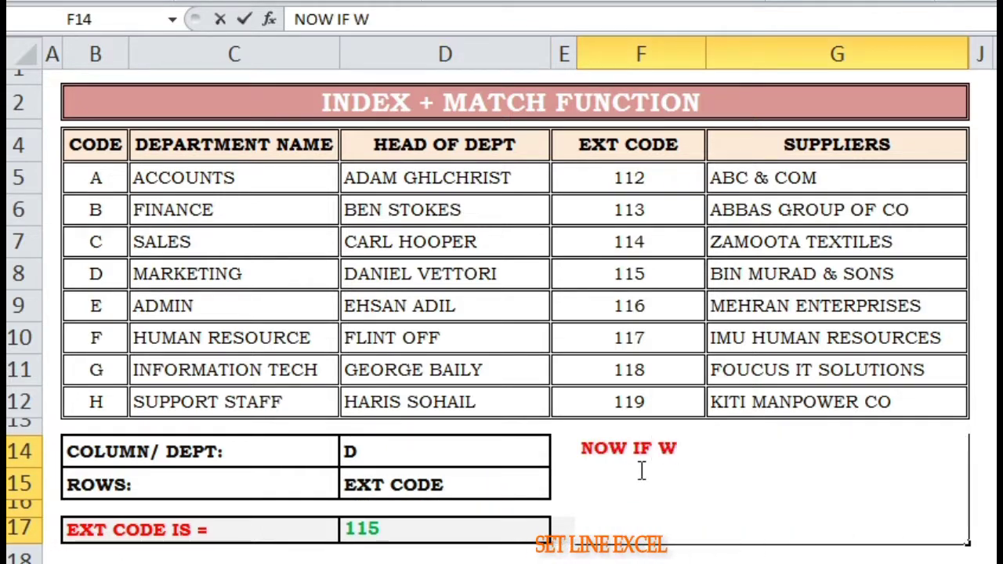
text(ANT TO KNOW THE )
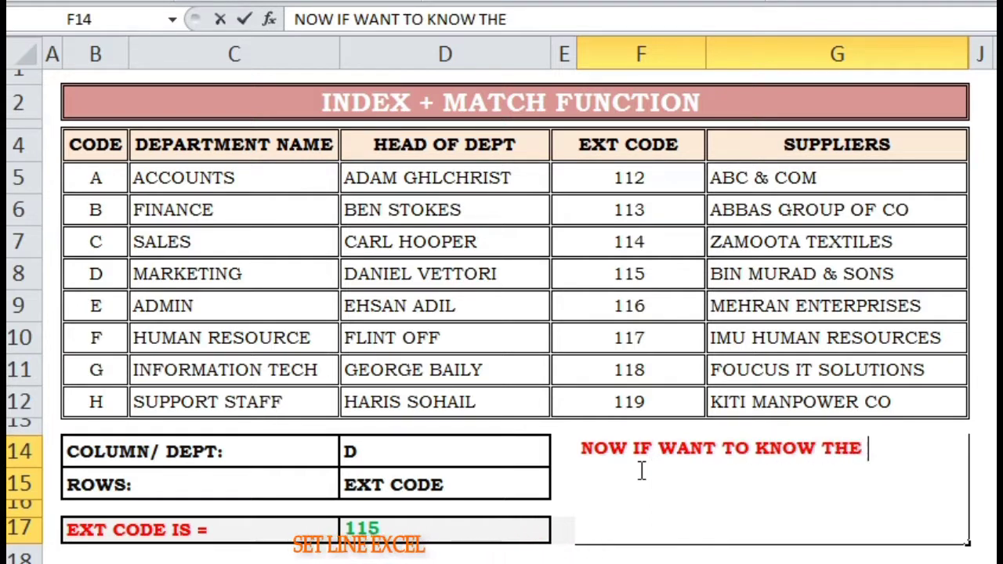
text(NAME OF DE)
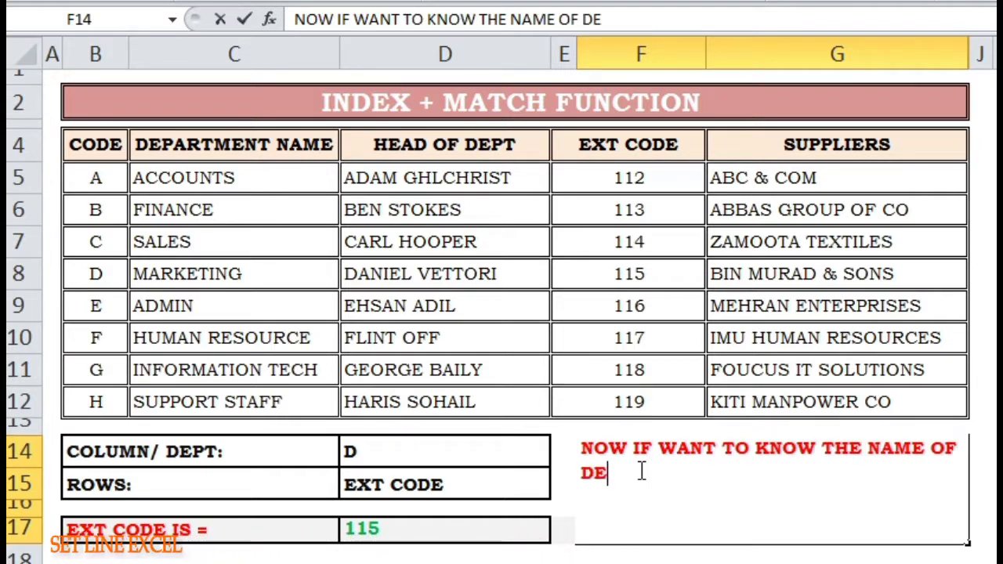
text(PARTMENT, JUST CHANGE THE R)
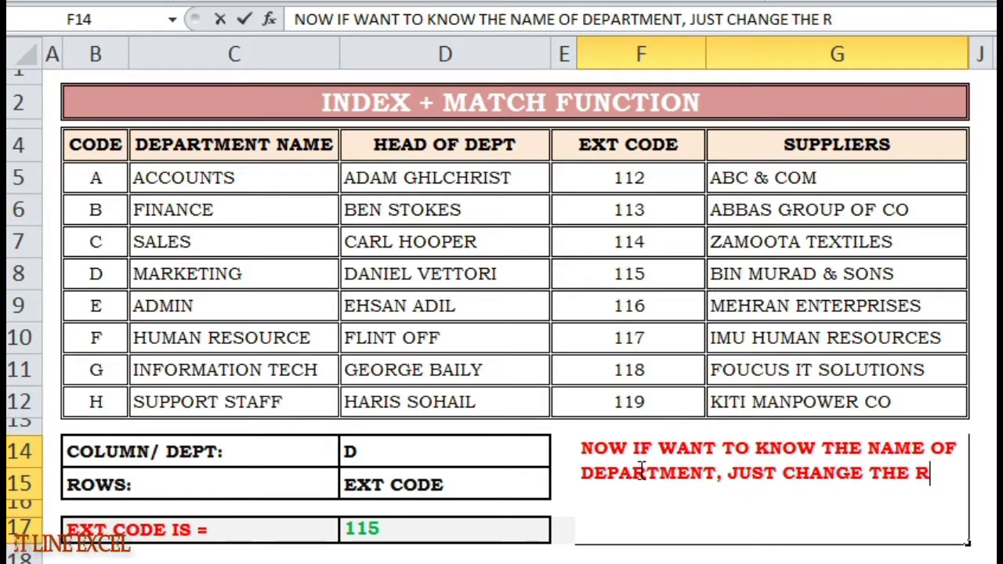
text(OW OPTION FROM DROP DOWN BOX.)
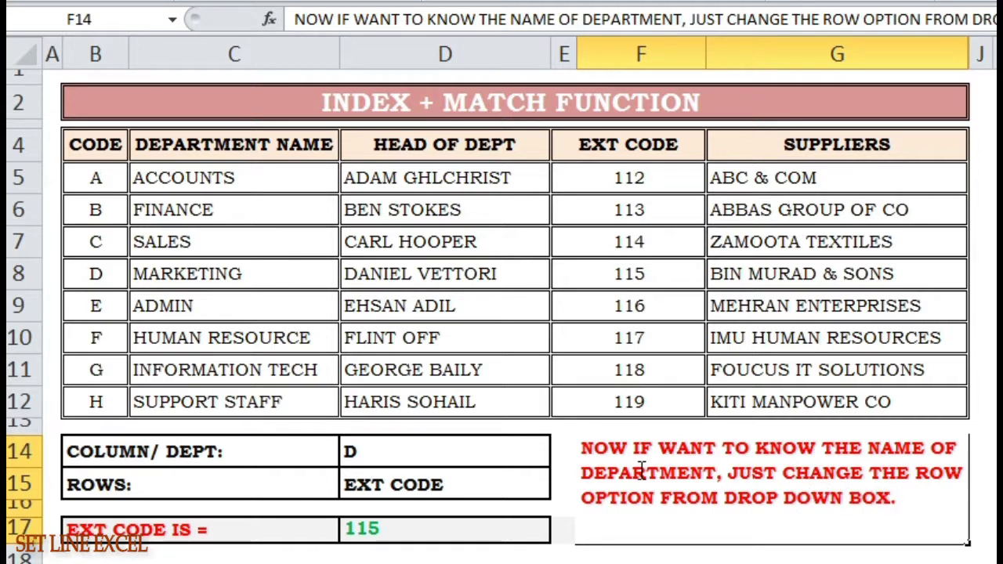
click(948, 562)
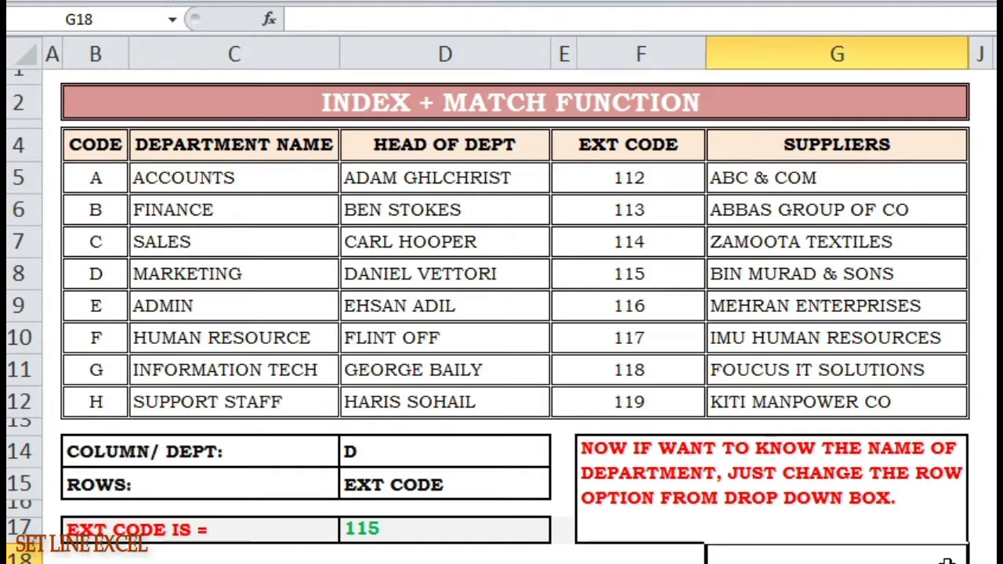
Try DEPARTMENT NAME and then HEAD OF DEPT in D15, checking the head's name in the table.
click(537, 488)
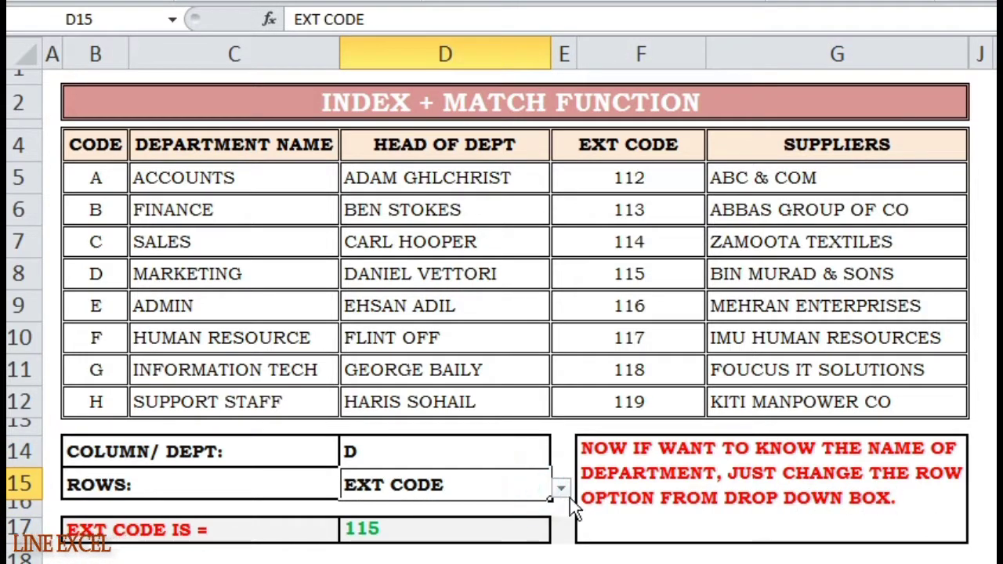
click(561, 490)
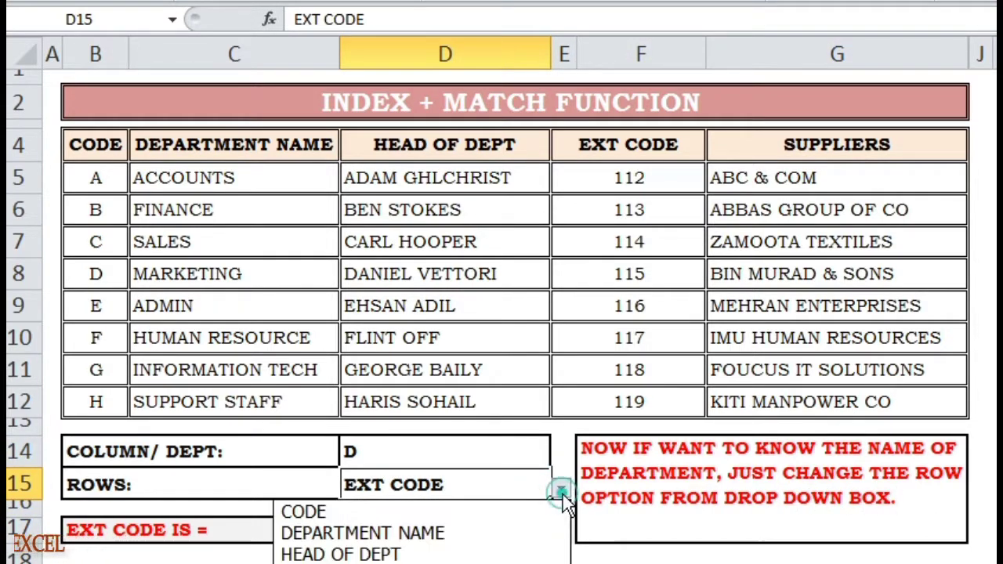
click(522, 536)
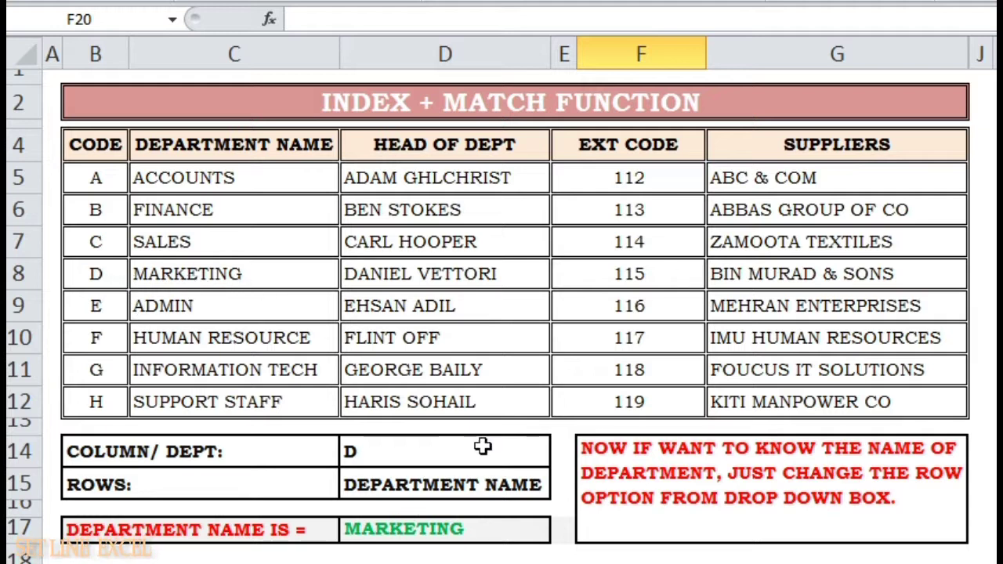
click(480, 487)
click(560, 492)
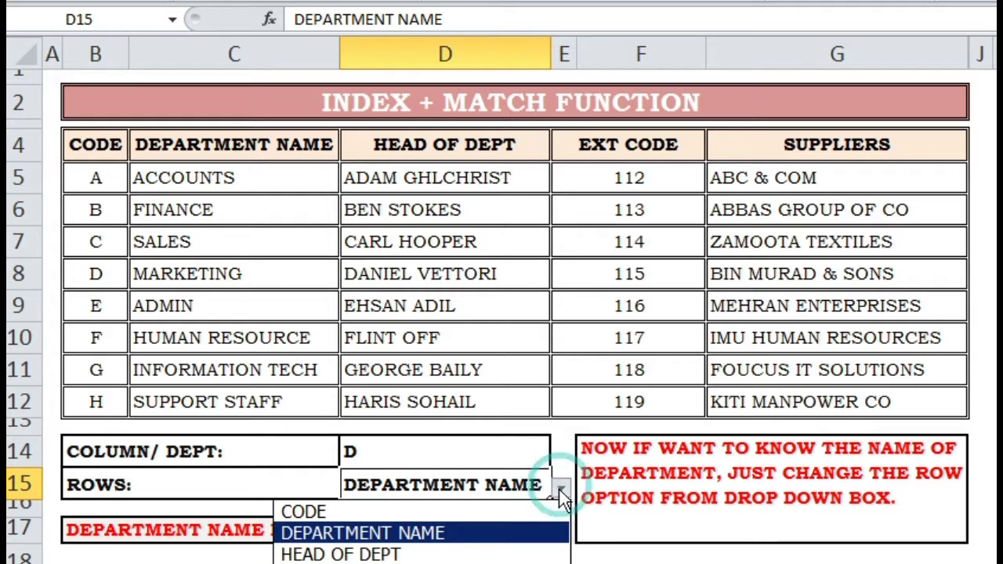
click(533, 553)
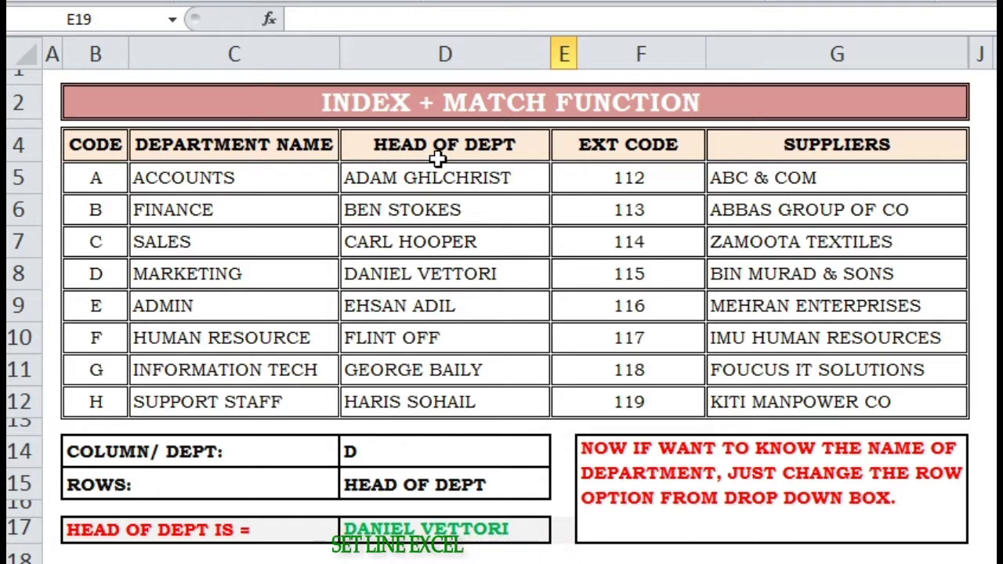
click(475, 280)
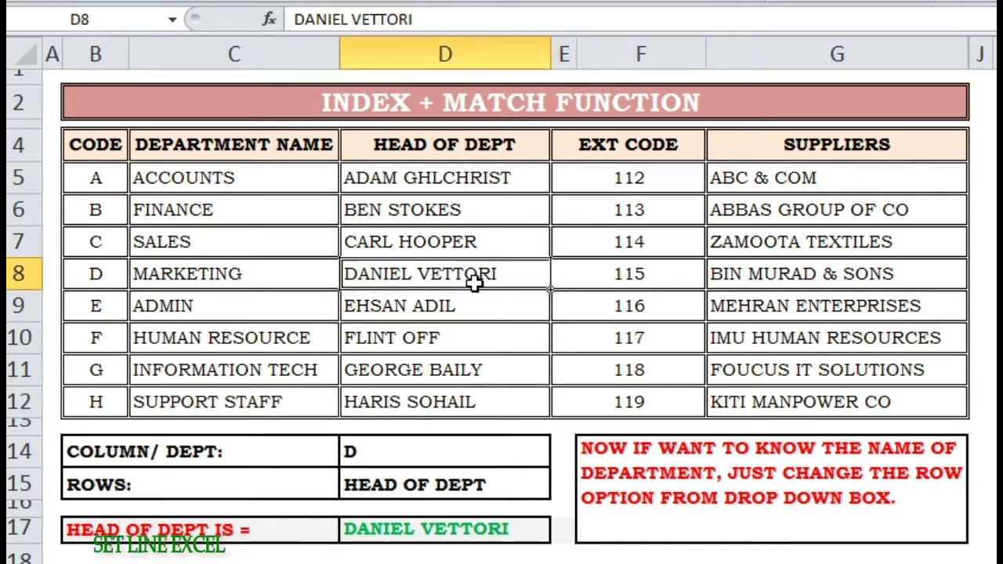
click(548, 352)
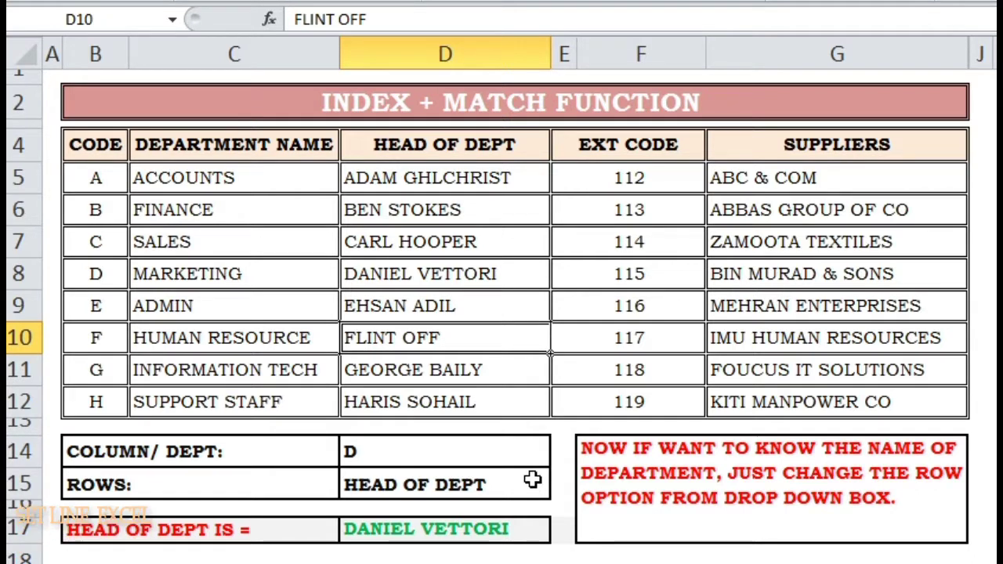
Choose SUPPLIERS as the row heading in D15.
click(530, 480)
click(562, 491)
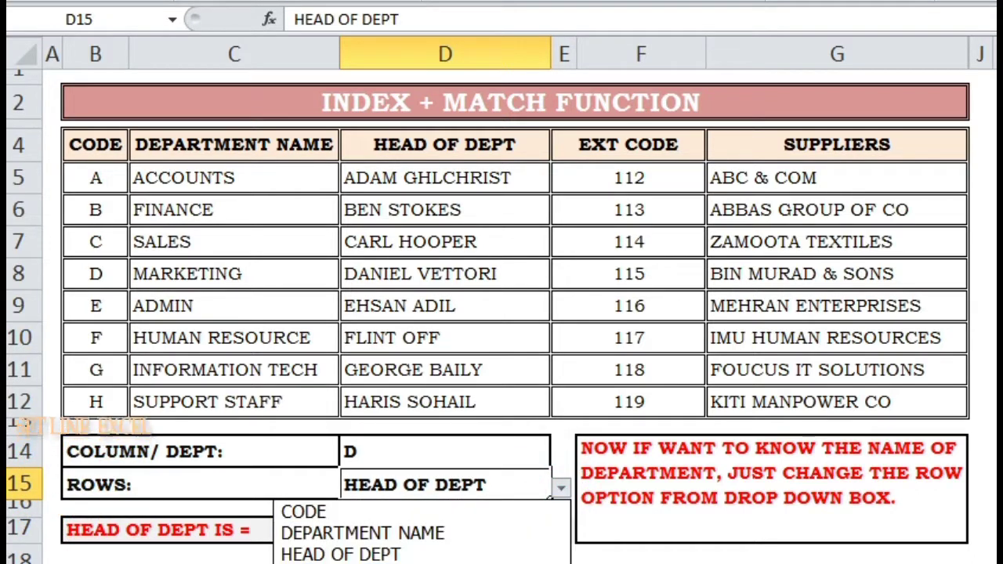
key(Down)
key(Down)
key(Return)
click(641, 562)
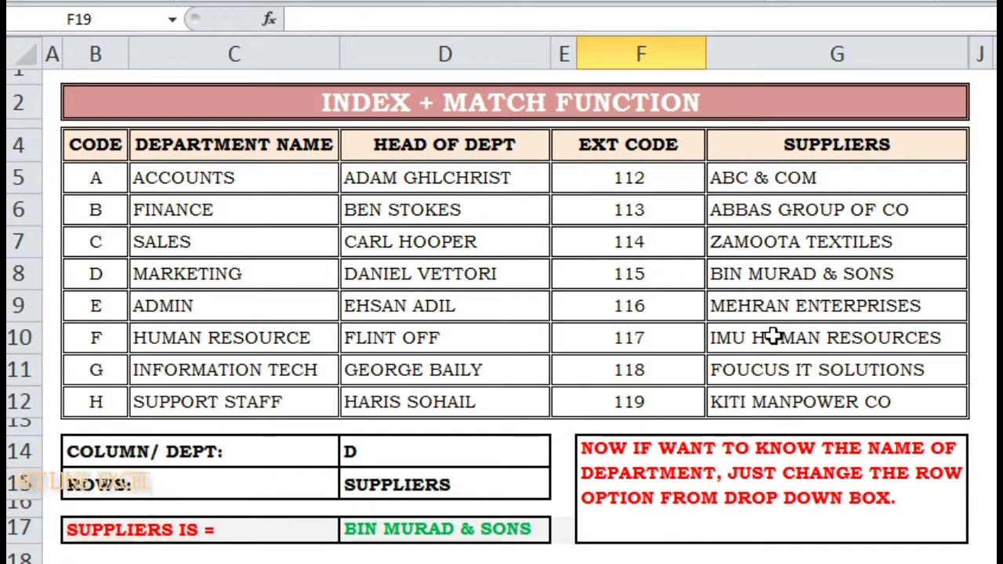
Set the D14 department code to E, so D17 returns MEHRAN ENTERPRISES.
click(519, 447)
click(560, 457)
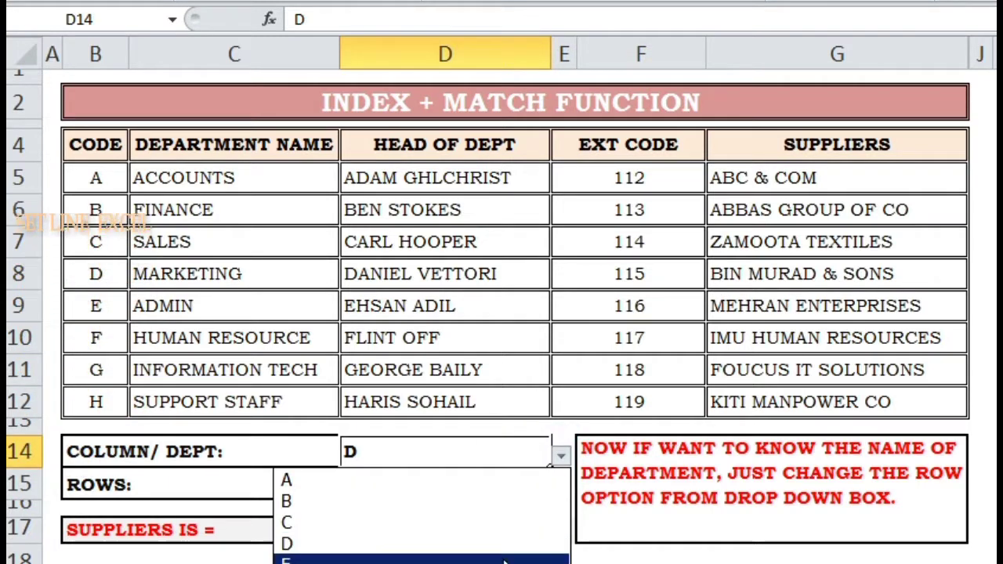
click(504, 559)
click(641, 563)
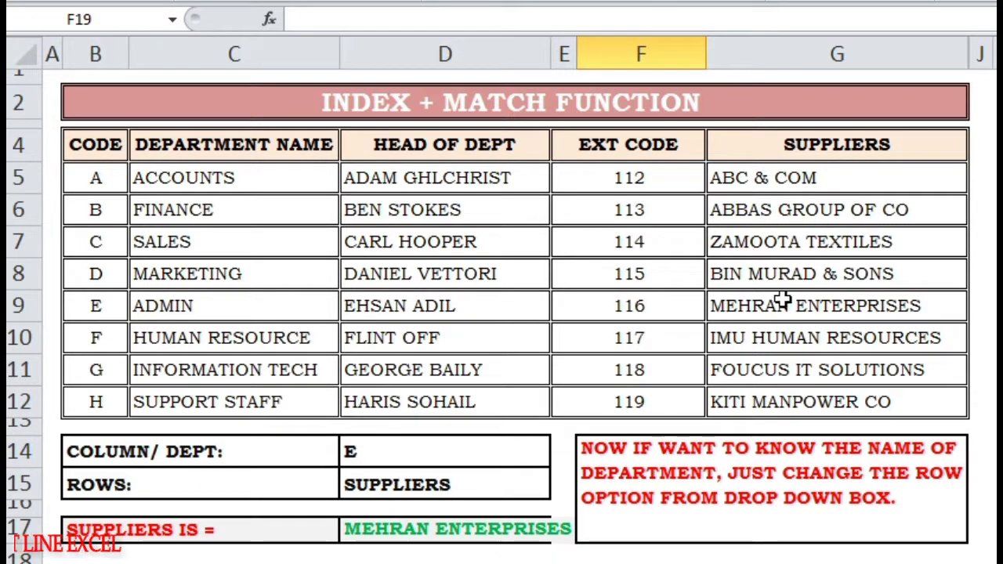
click(716, 476)
Write the F14 note saying INDEX+MATCH works on both sides and gets results in an easy way.
text(SO)
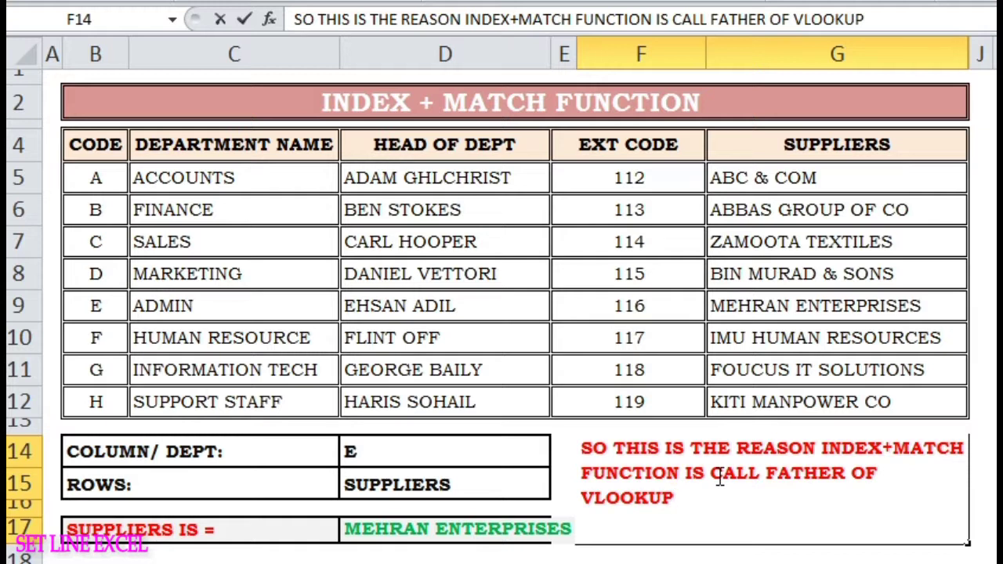
key(BackSpace)
text(IT WOR)
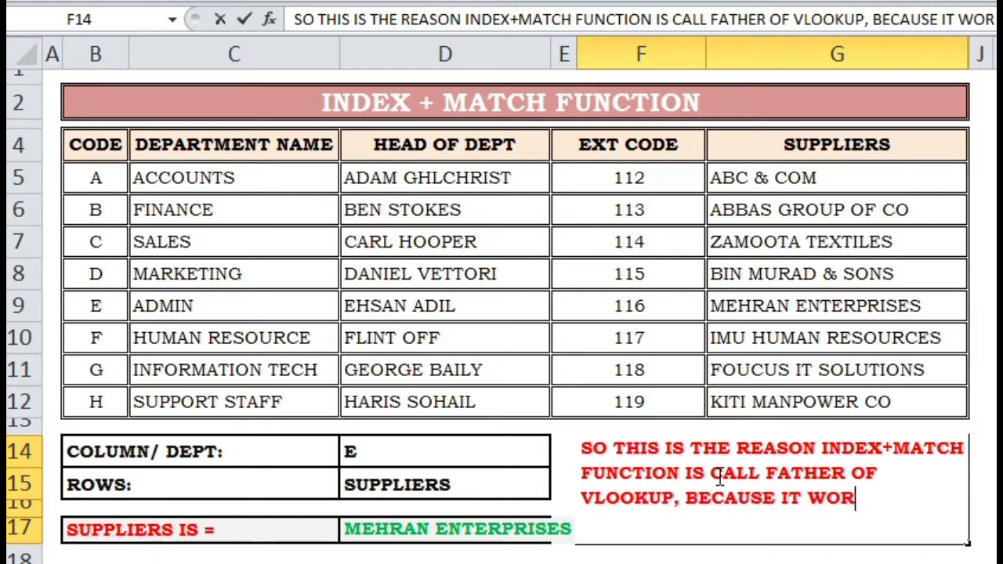
text( SIDES)
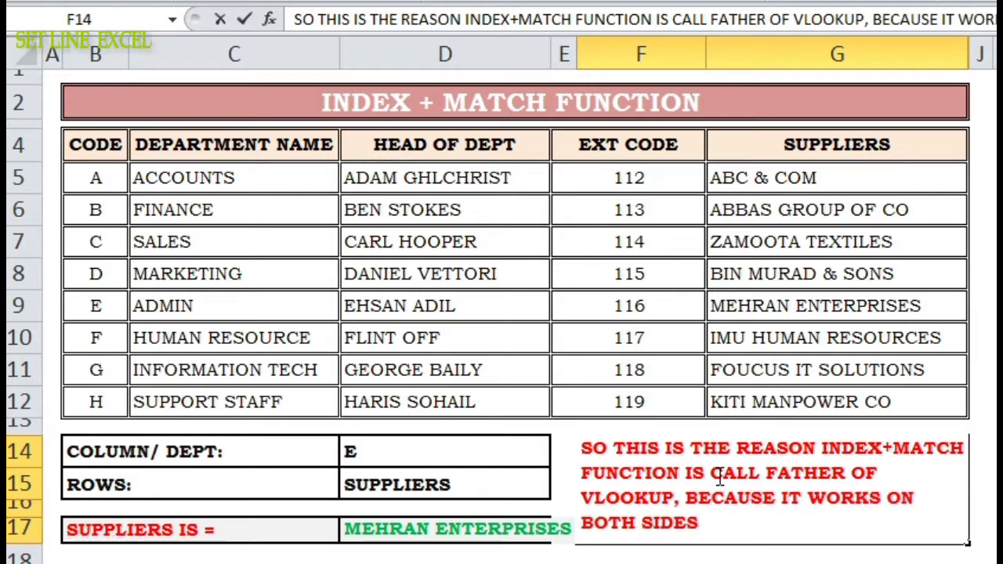
text(, CAN GET THE)
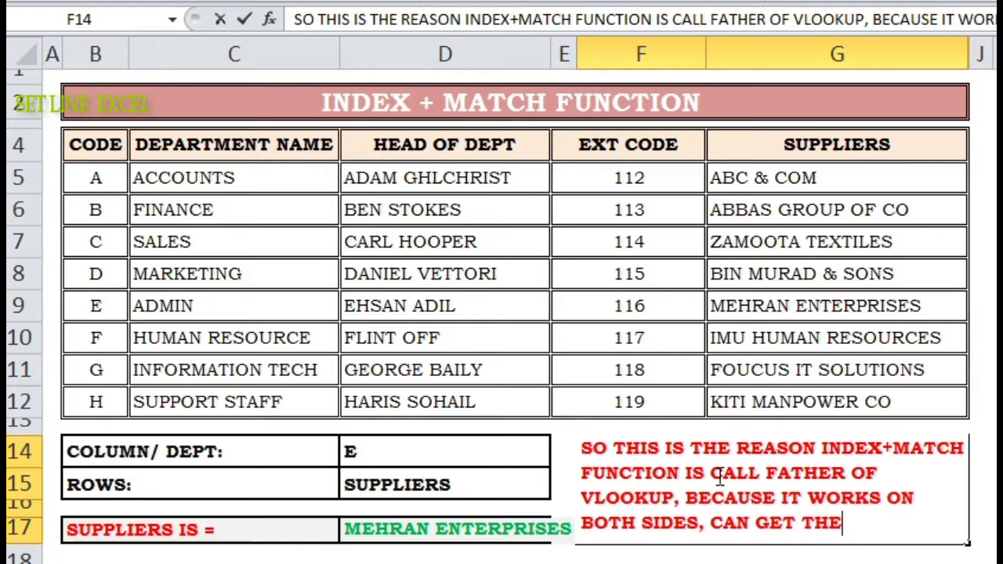
text( RESULTS IN AN EASY WAY)
key(Return)
click(717, 474)
Clear the text from the note box at F14.
key(Delete)
click(994, 428)
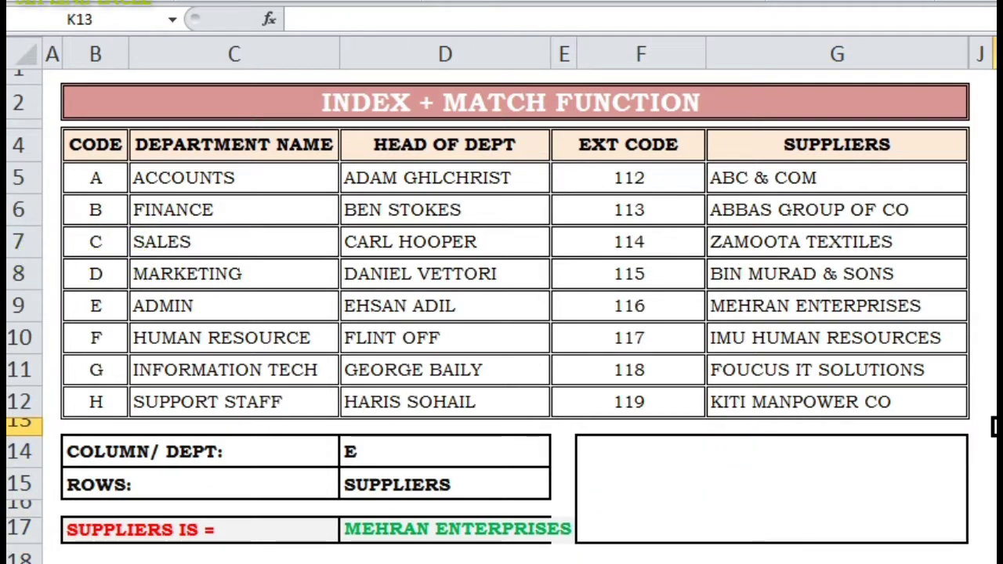
click(994, 211)
click(1002, 370)
click(996, 563)
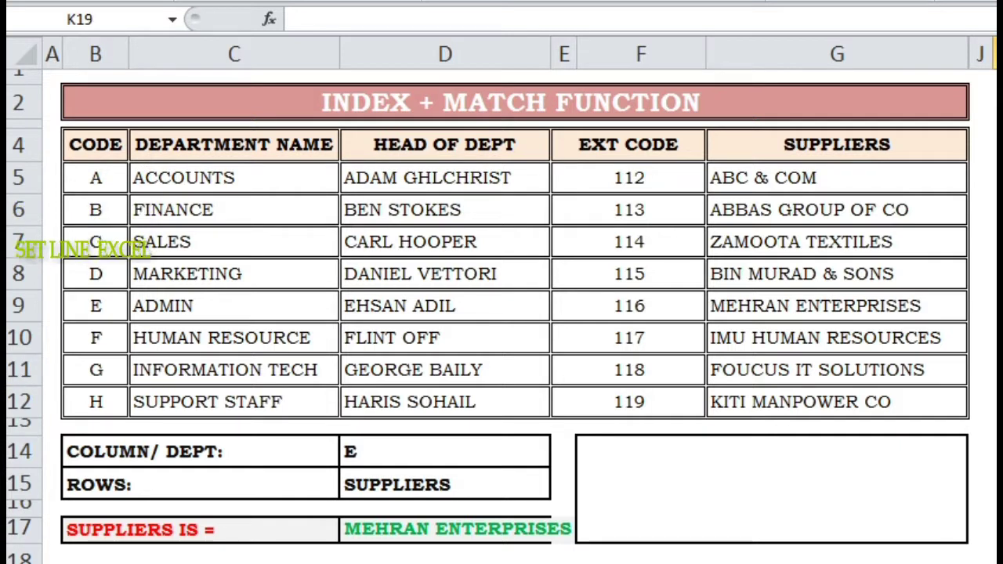
Inspect the D17 INDEX/MATCH formula and leave it unchanged.
click(381, 531)
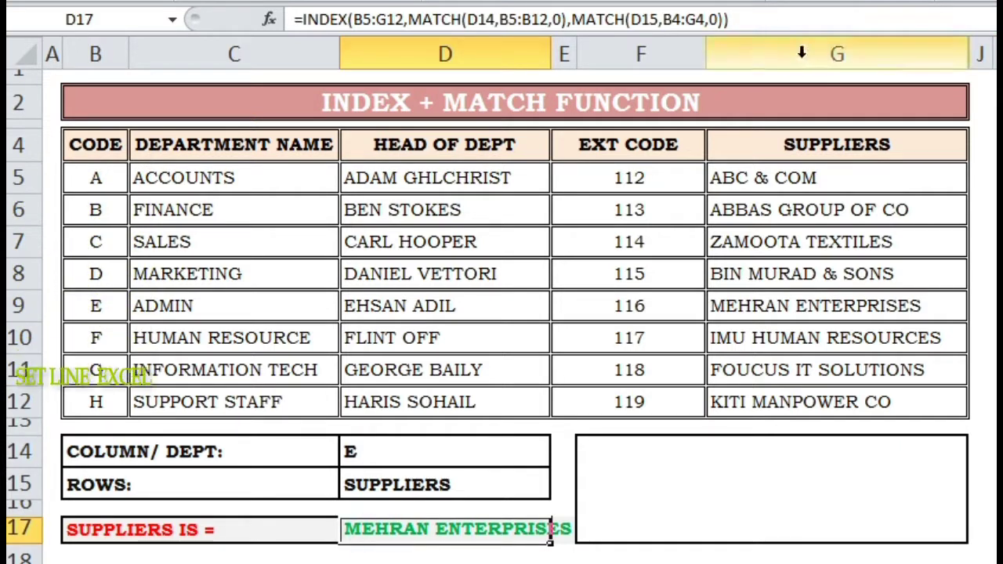
drag(764, 19, 307, 19)
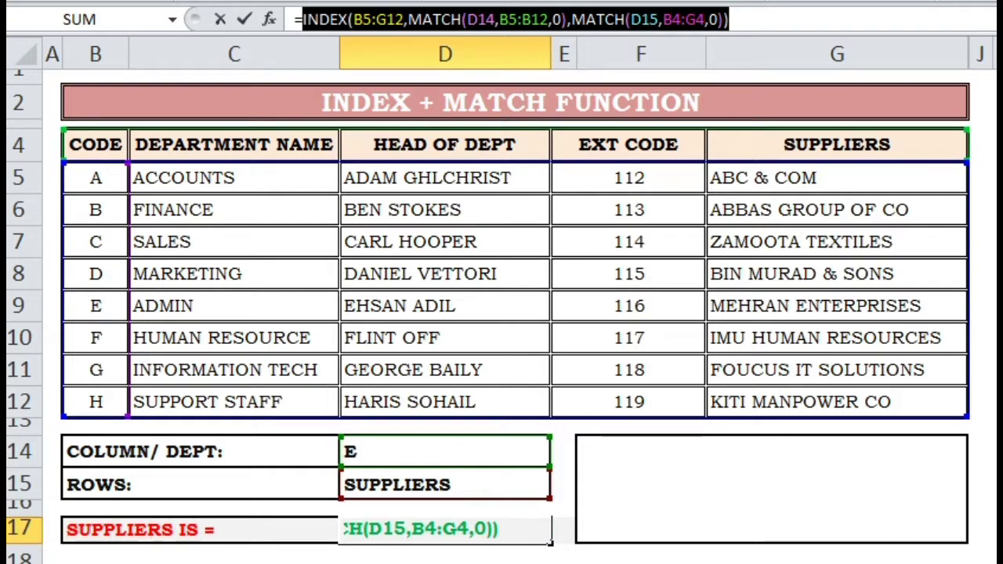
key(Escape)
click(235, 563)
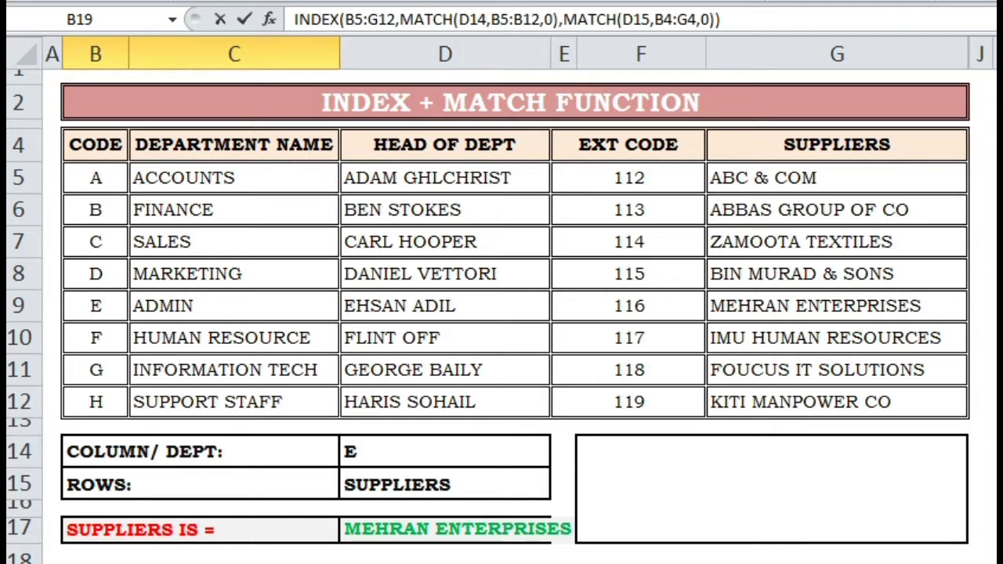
Widen column D by dragging its header border to the right.
click(998, 530)
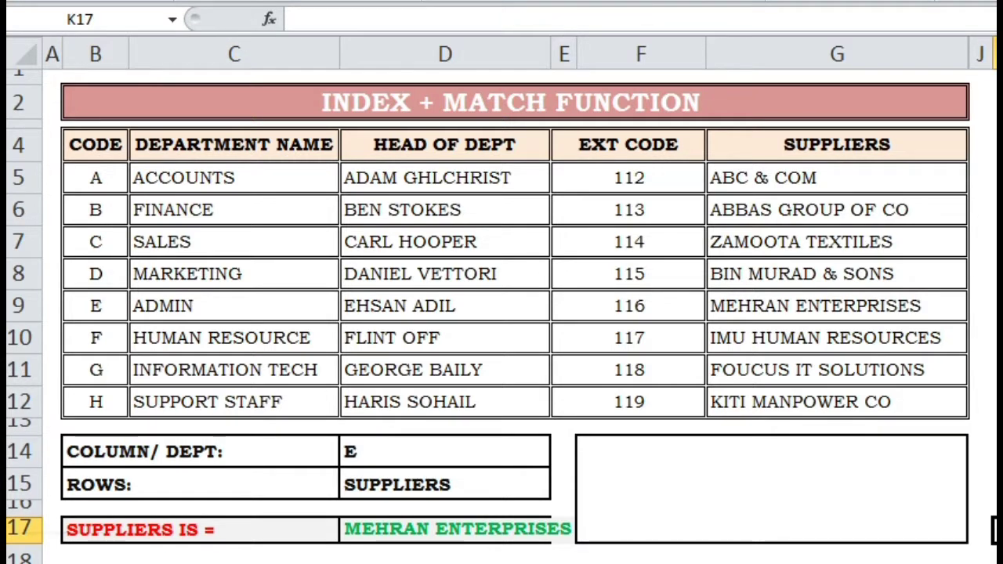
drag(95, 563, 972, 563)
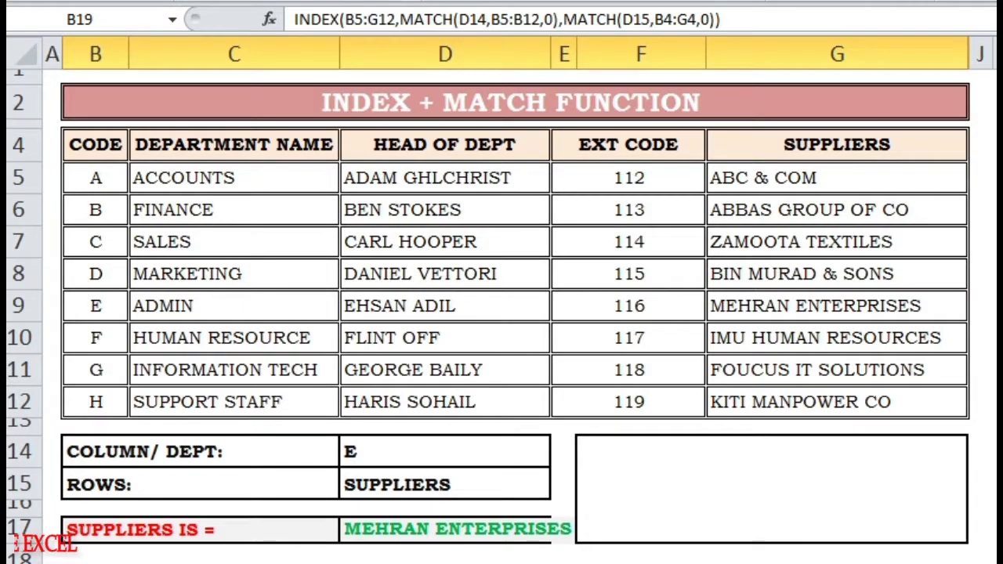
click(996, 451)
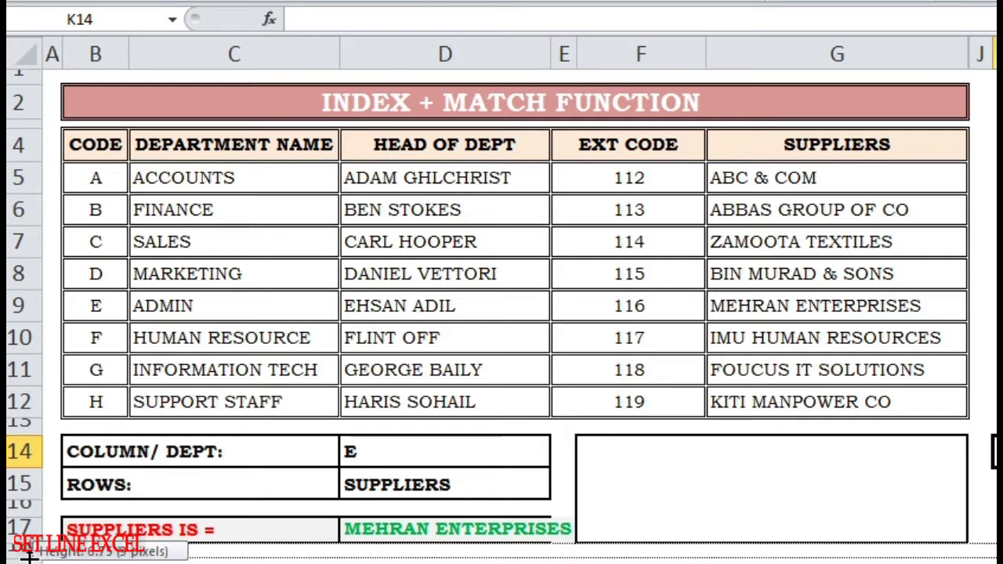
key(Down)
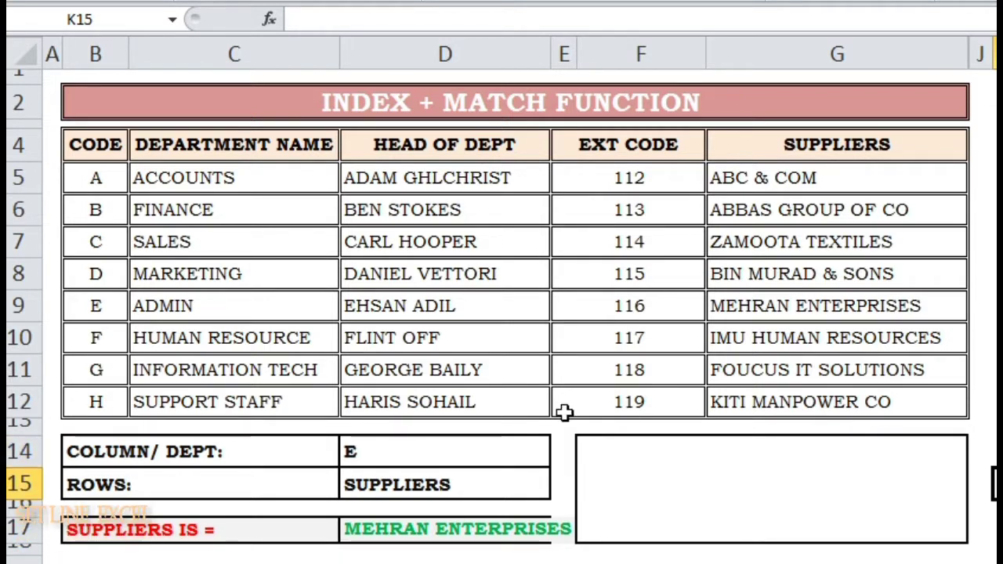
drag(544, 63, 572, 63)
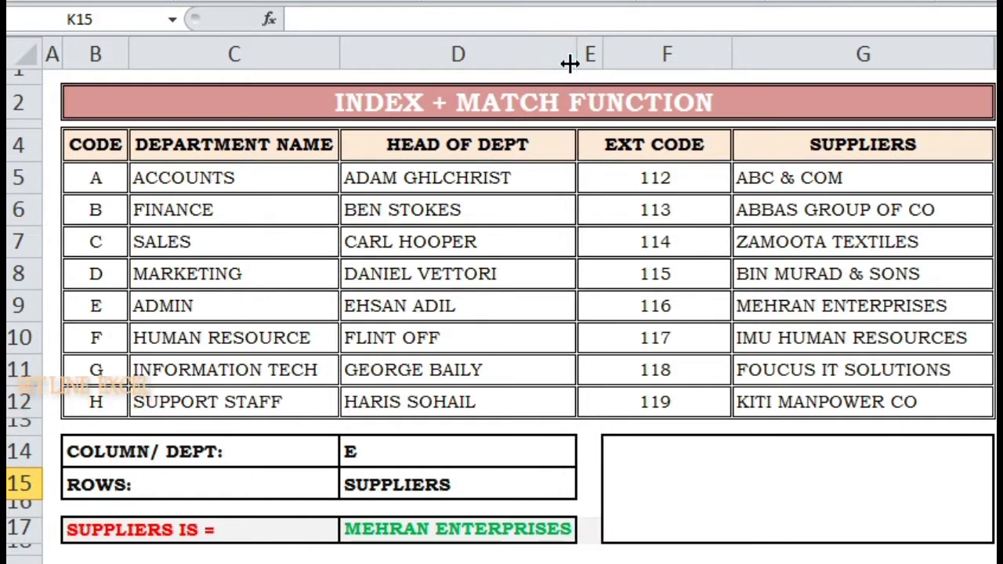
Enter the closing note 'SO IN THIS WAY IT WORKS AND WE CAN GET RESULTS OF BIG DATA IN AN EASY WAY' in F14.
click(707, 461)
text(SO)
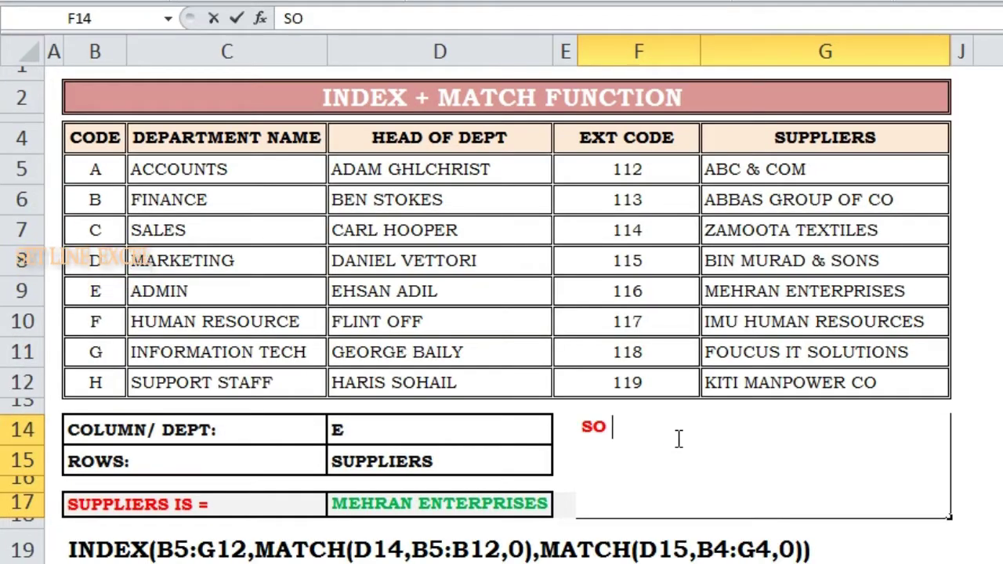
text( IN THIS WAY IT WOR)
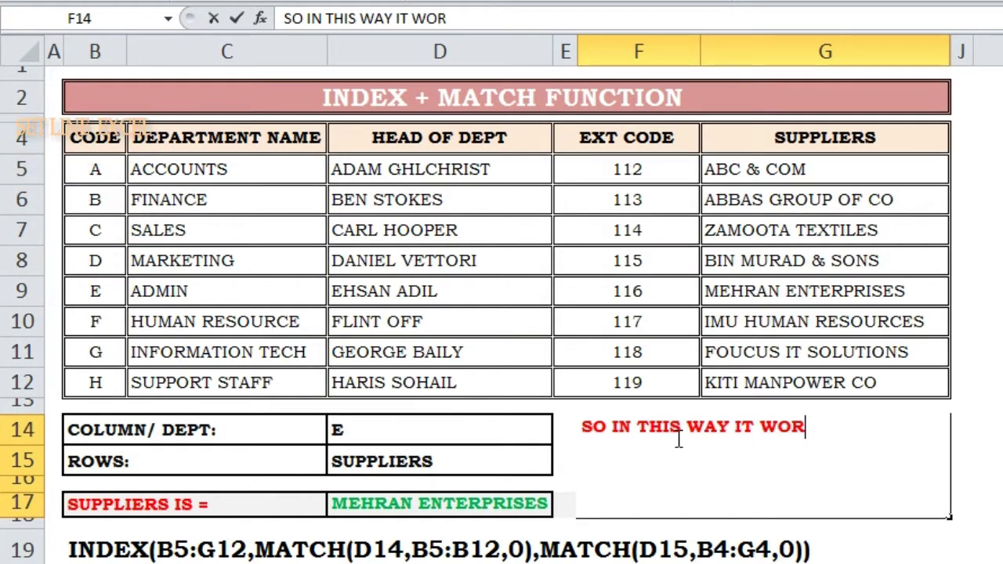
text(KS AND WE CAN GET RESULTS OF BIG )
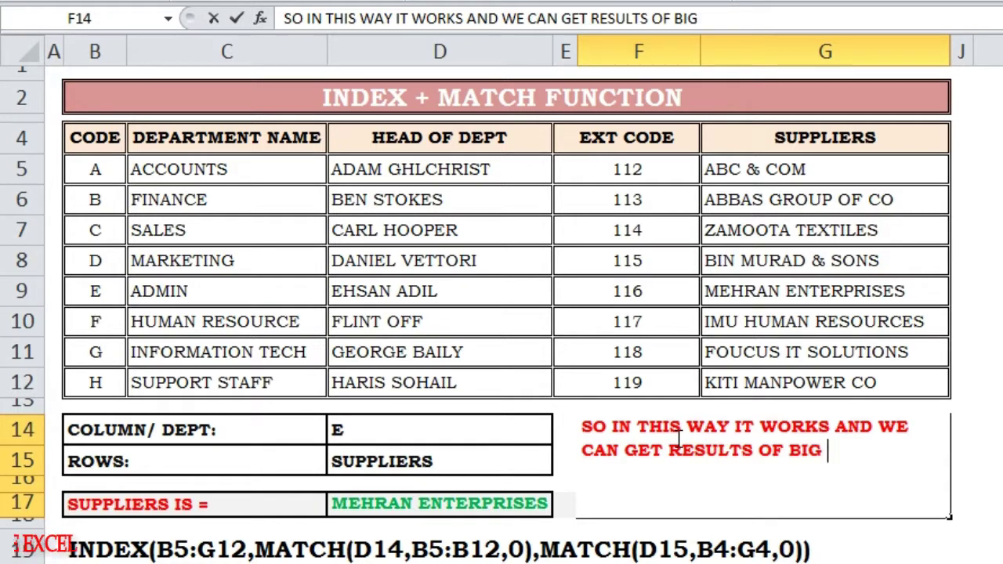
text(DATA IN AN)
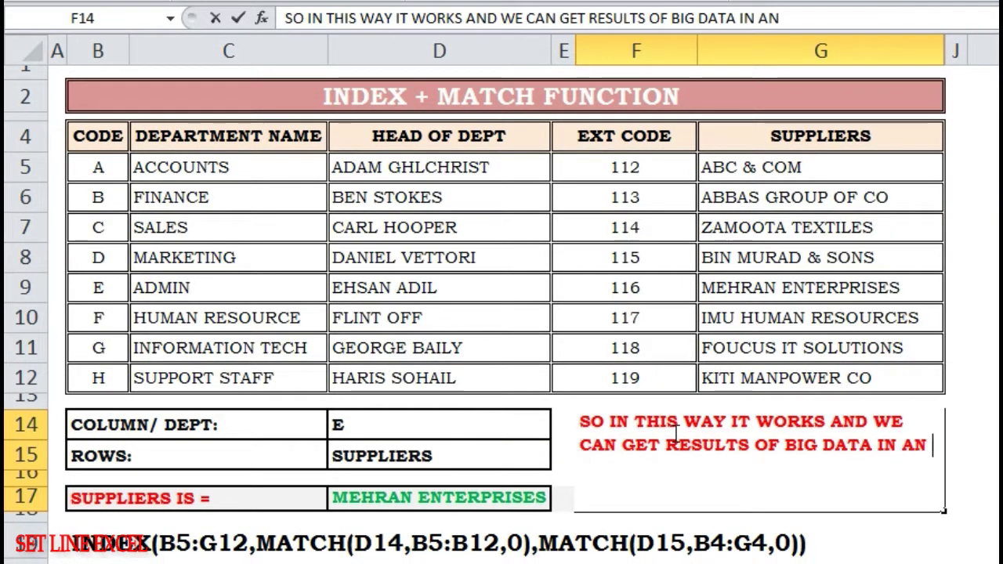
key(Return)
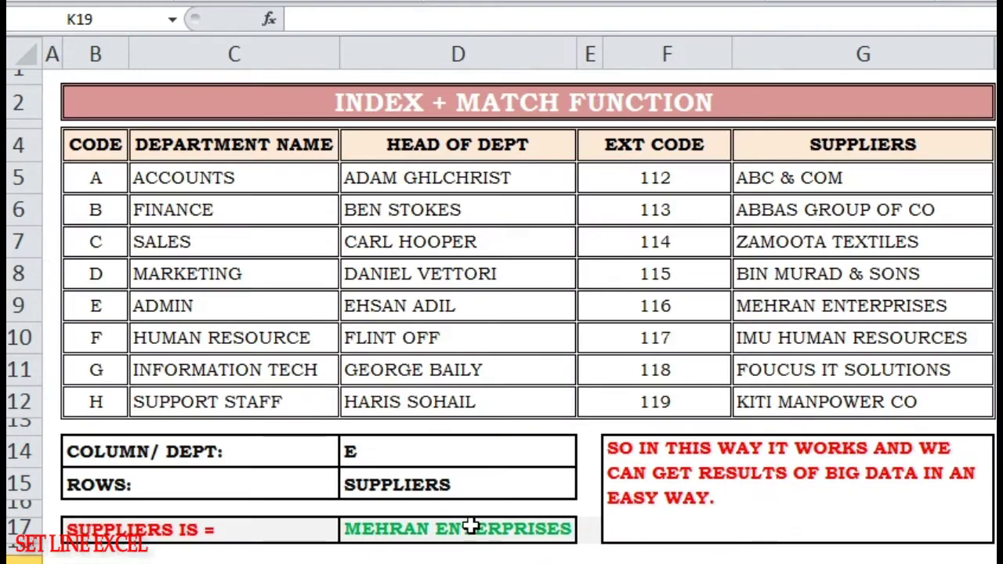
Review the ranges in D17's INDEX/MATCH formula without changing it.
click(404, 498)
click(792, 13)
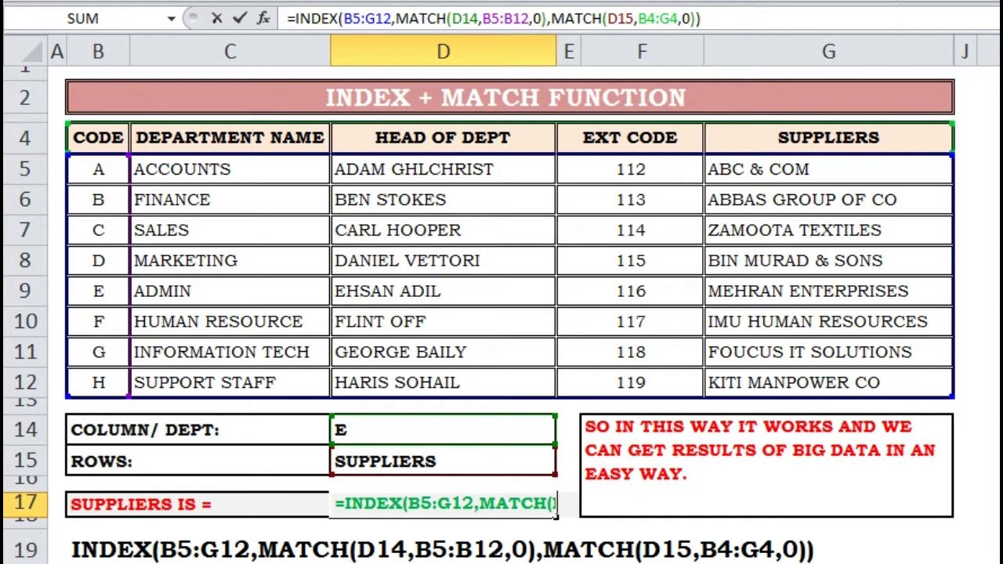
click(648, 499)
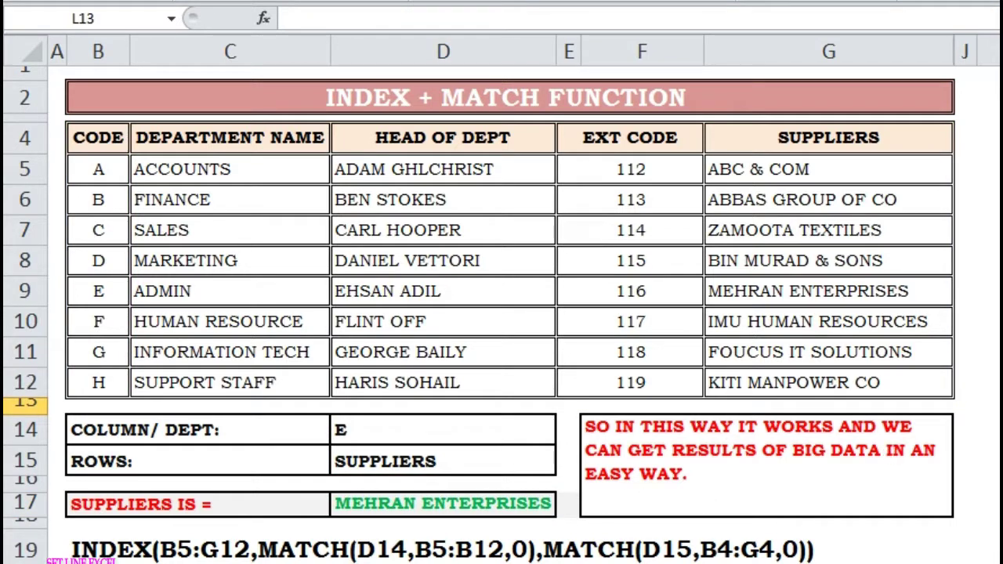
click(570, 431)
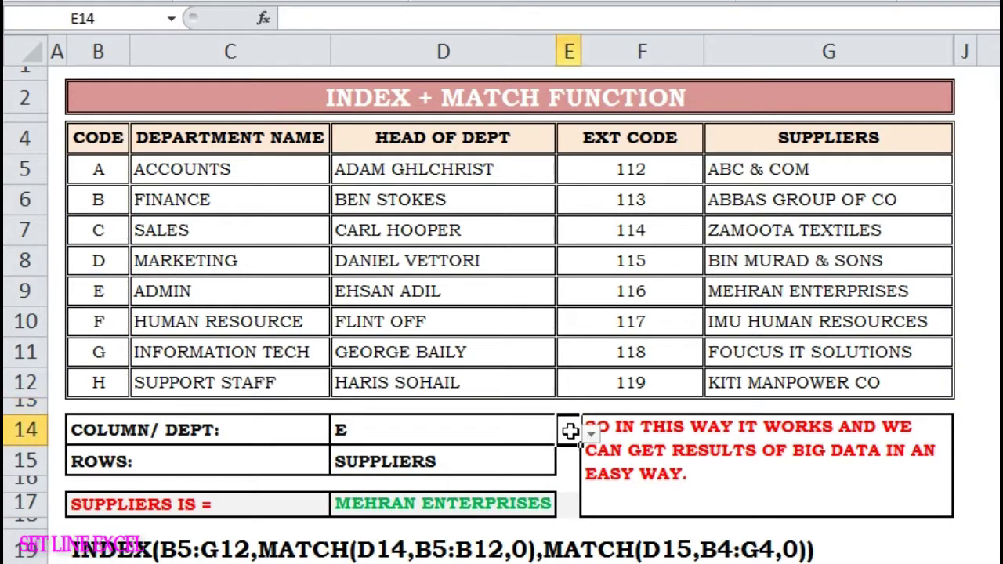
click(989, 484)
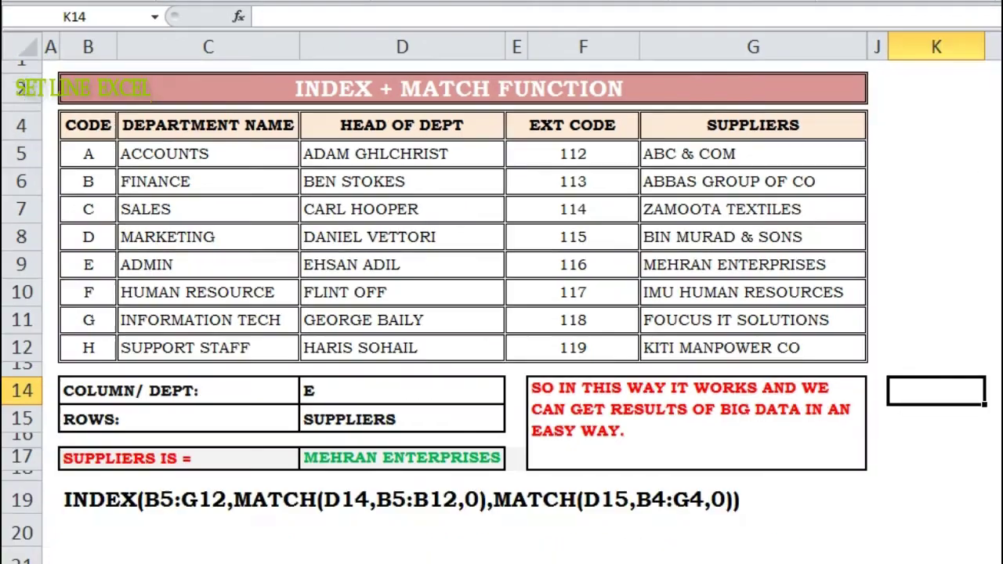
Enter =MATCH(D14,B5:B12,0) in K14, returning row position 5.
text(=MAT)
text(CH()
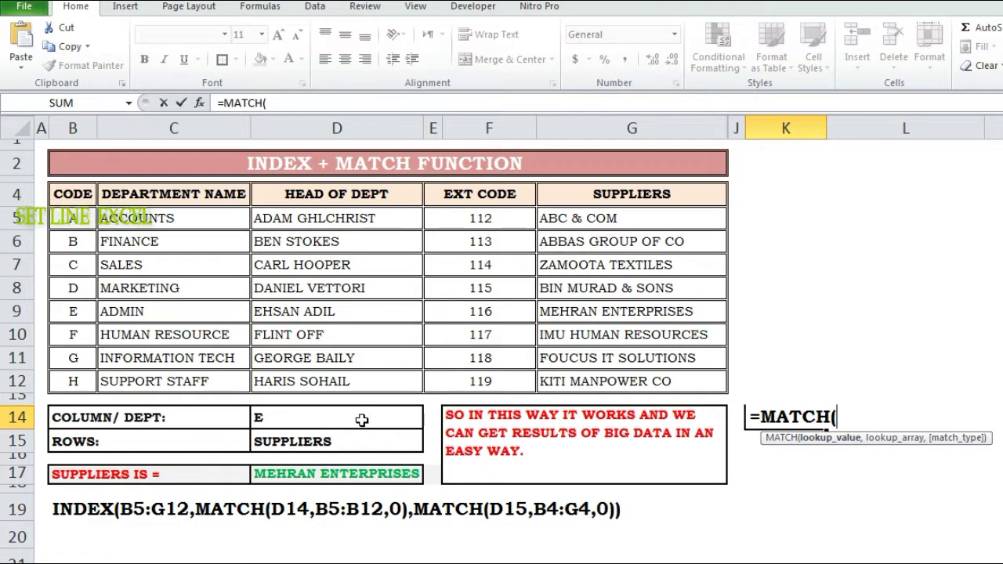
click(275, 422)
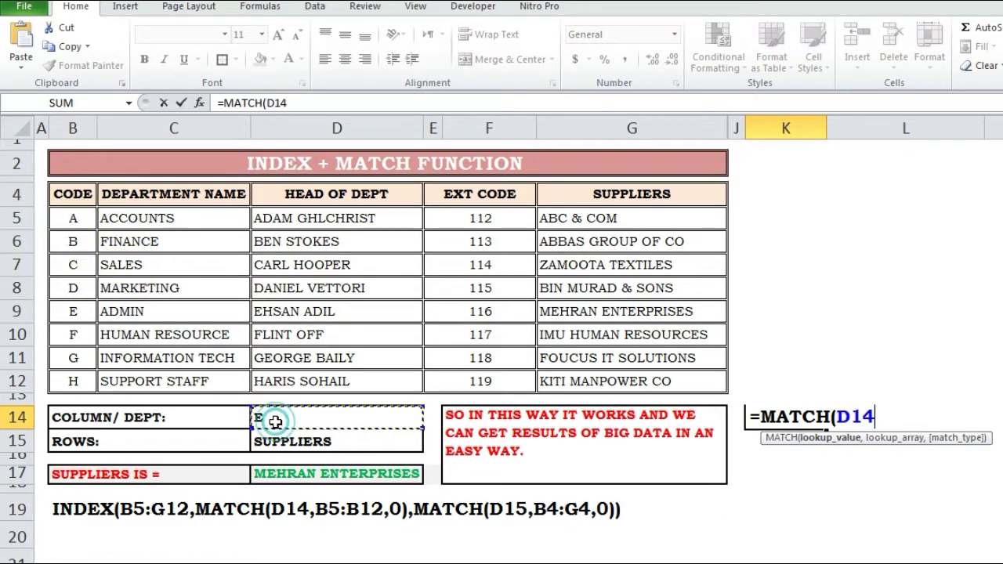
text(,)
drag(76, 218, 78, 380)
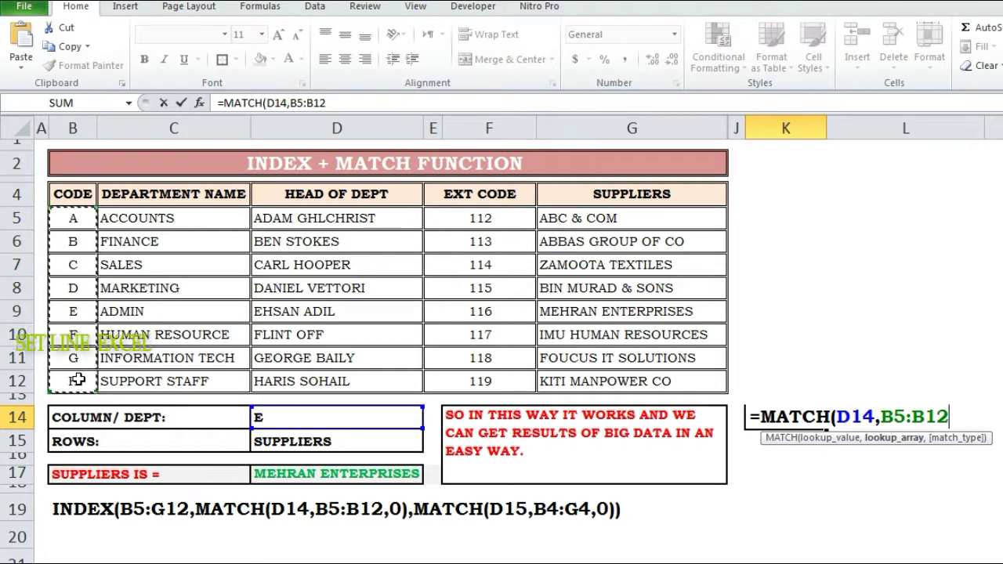
text(,0))
key(Return)
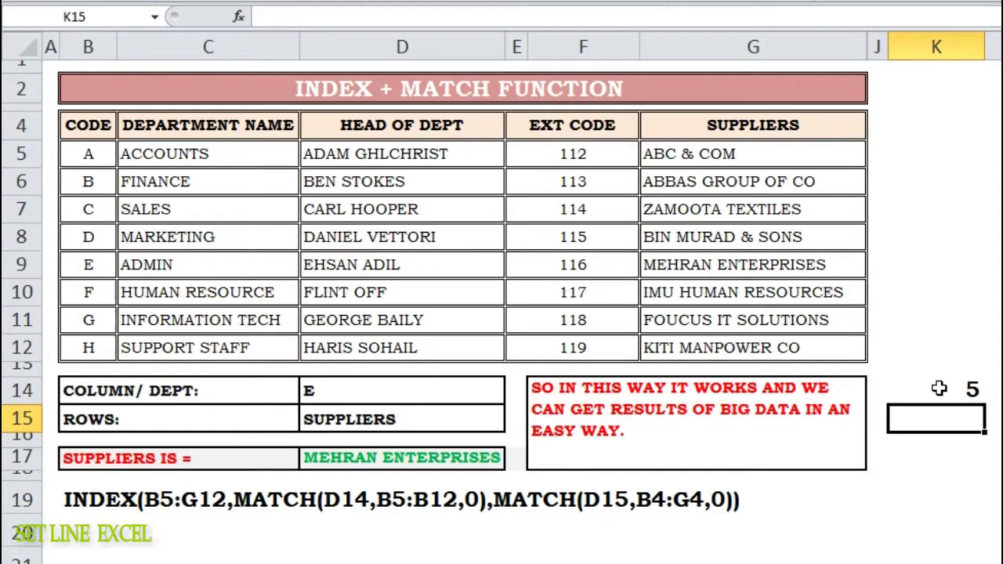
click(937, 394)
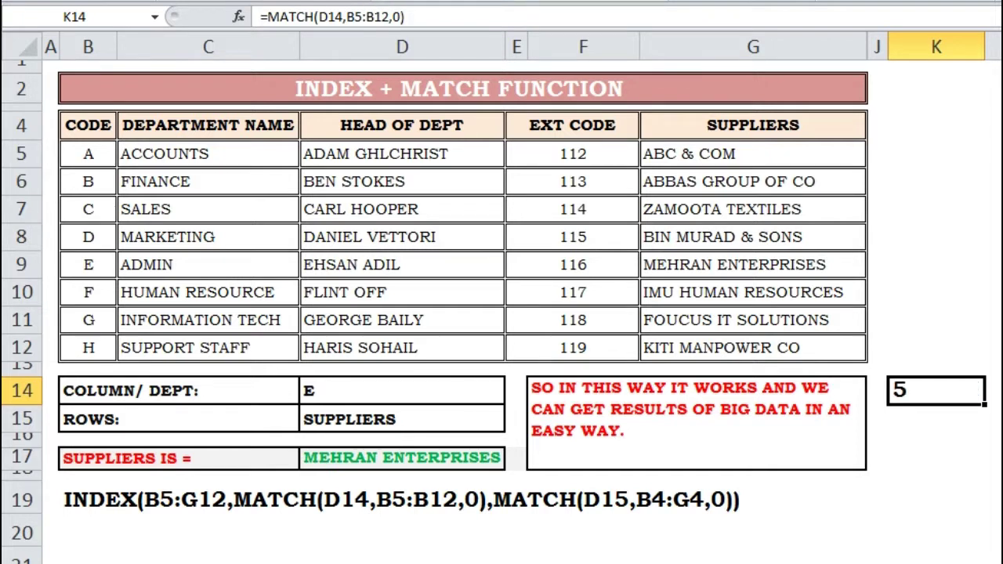
Enter =MATCH(D15,B4:G4,0) in K15 for the field's column position.
click(929, 427)
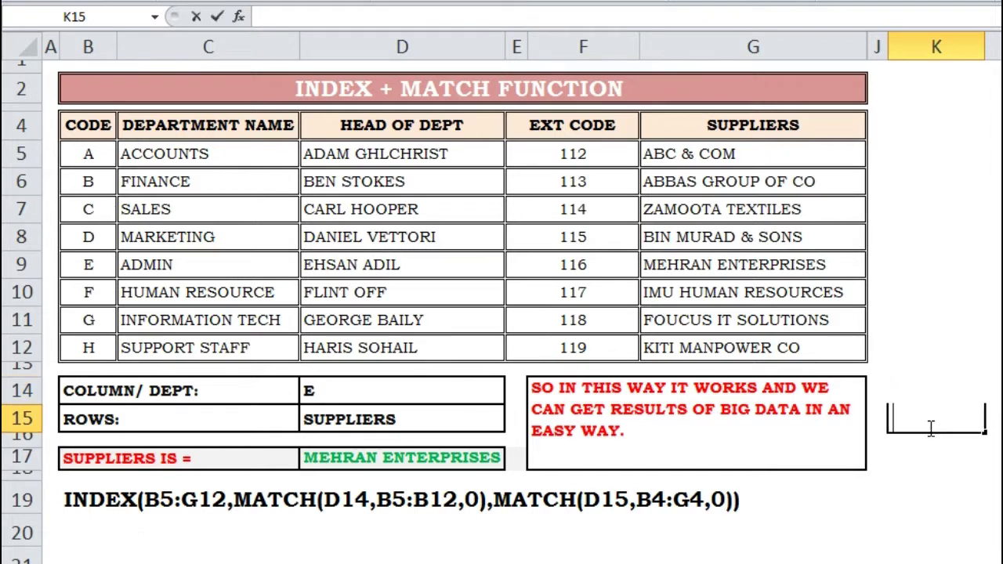
text(=MAT)
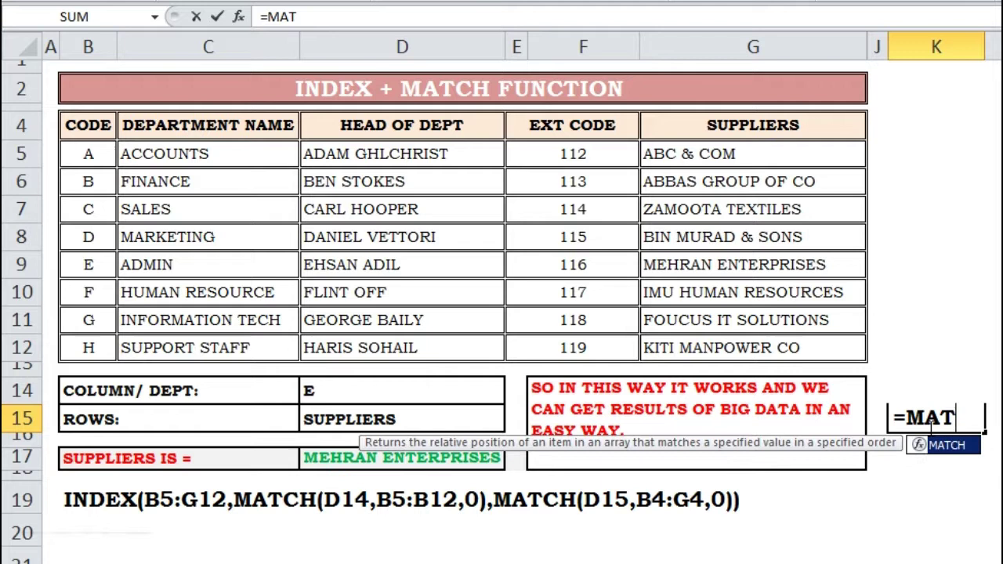
key(Tab)
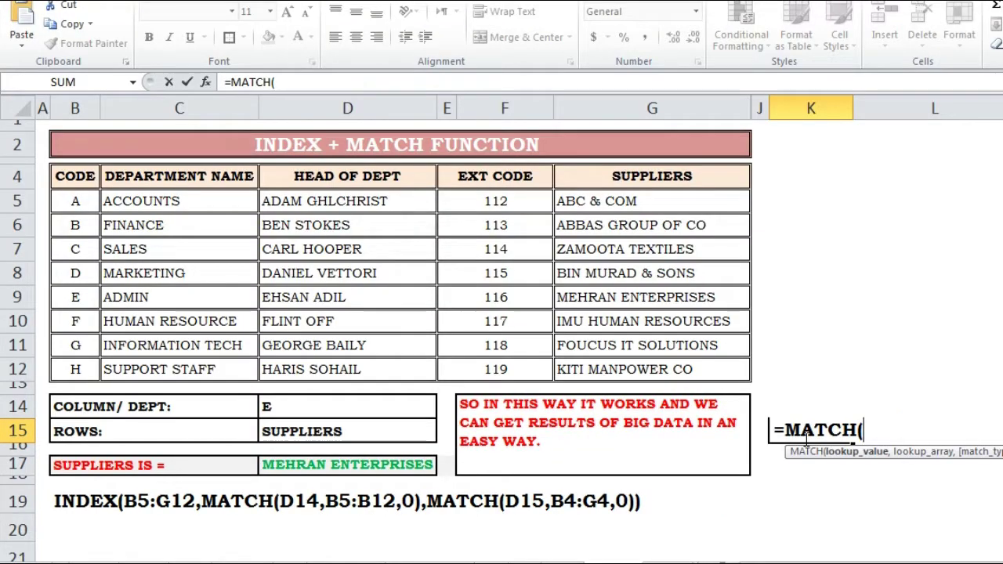
click(338, 433)
text(,)
drag(77, 179, 621, 180)
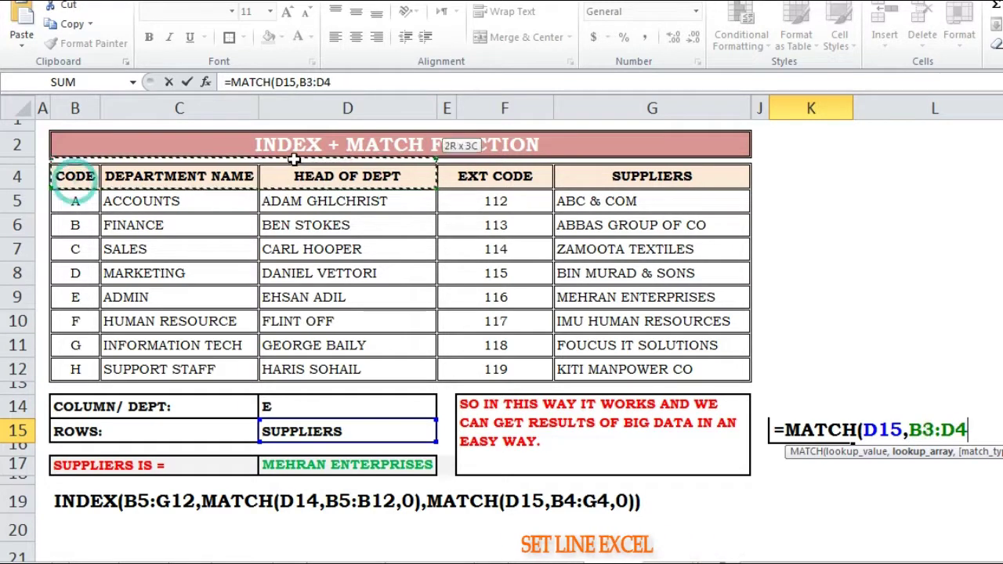
text(,)
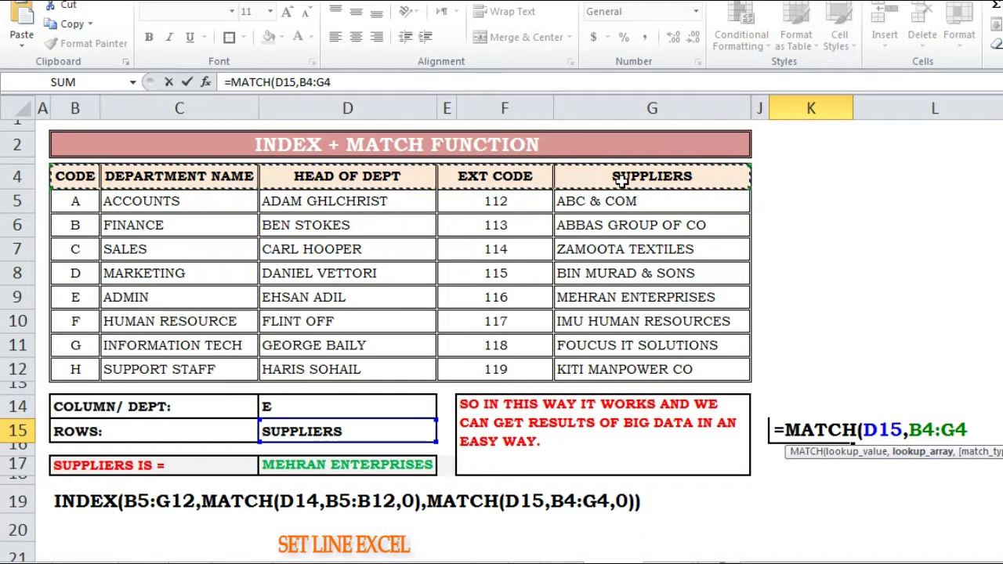
text(0))
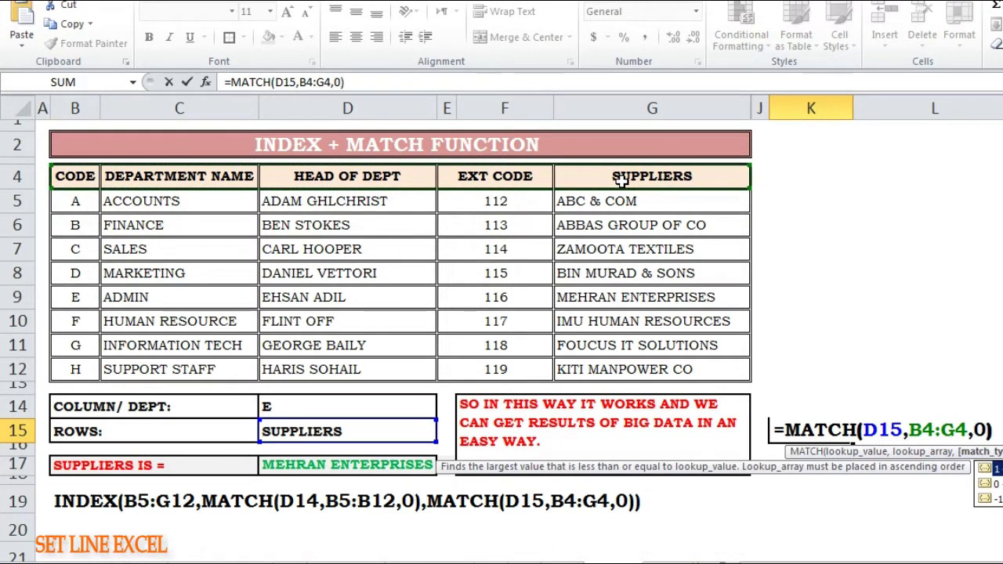
key(Return)
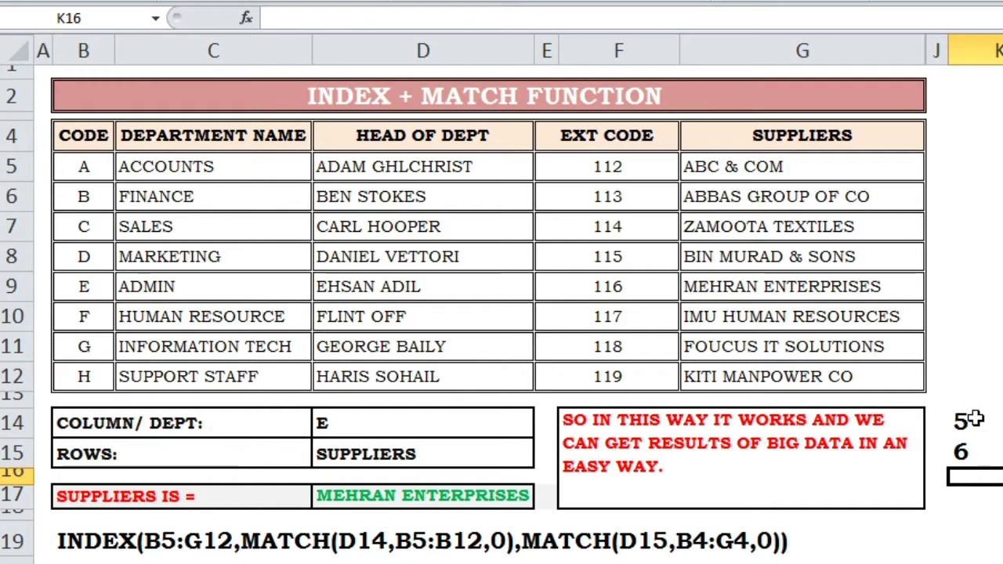
Choose department D in D14 and HEAD OF DEPT in D15, making the helpers read 4 and 3.
click(974, 420)
click(424, 432)
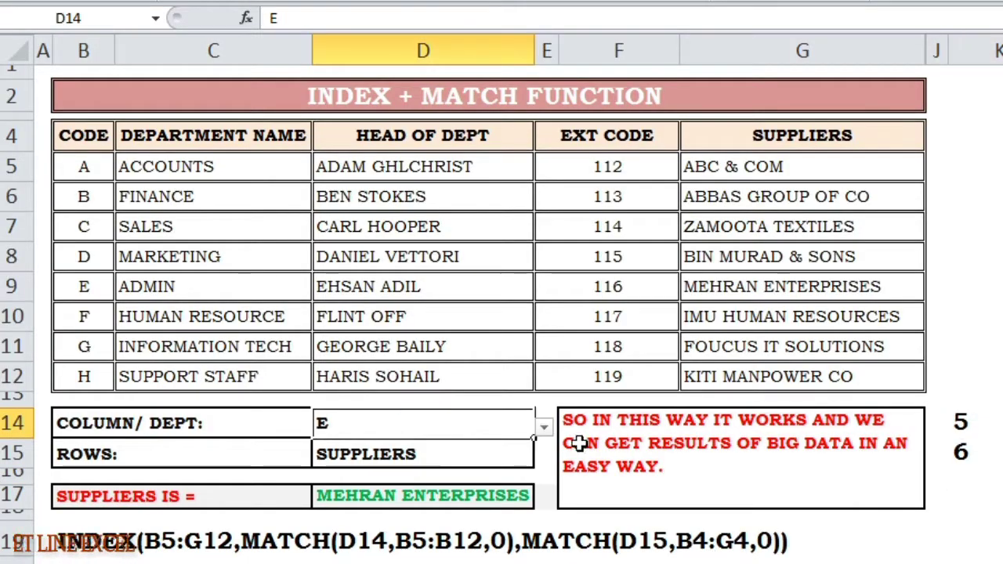
click(543, 427)
click(518, 508)
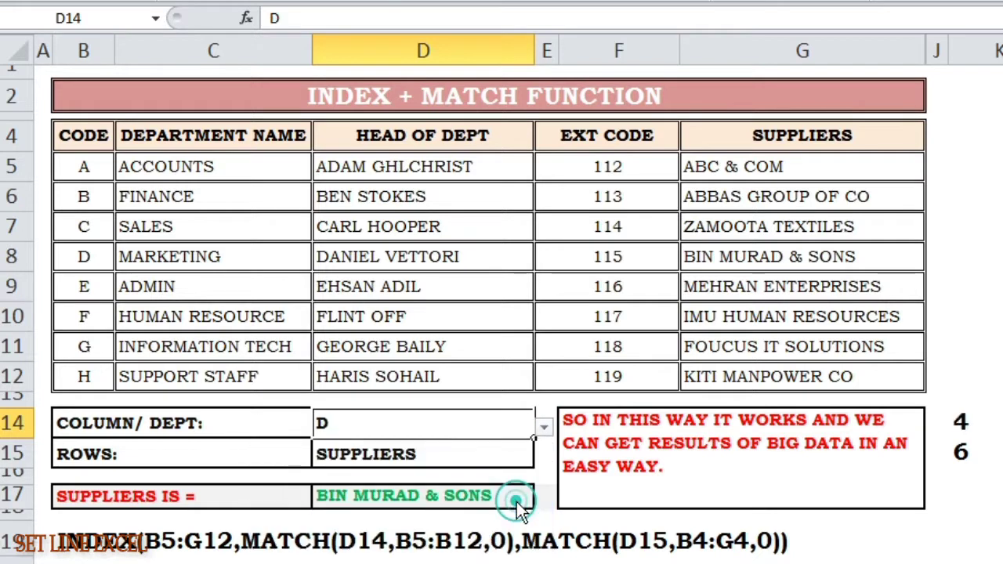
click(430, 458)
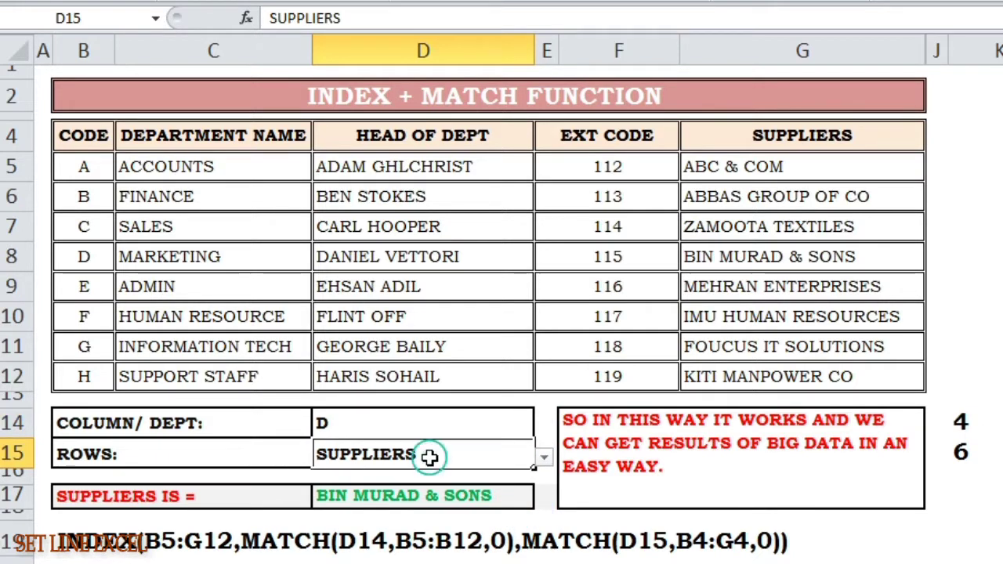
click(543, 457)
click(478, 521)
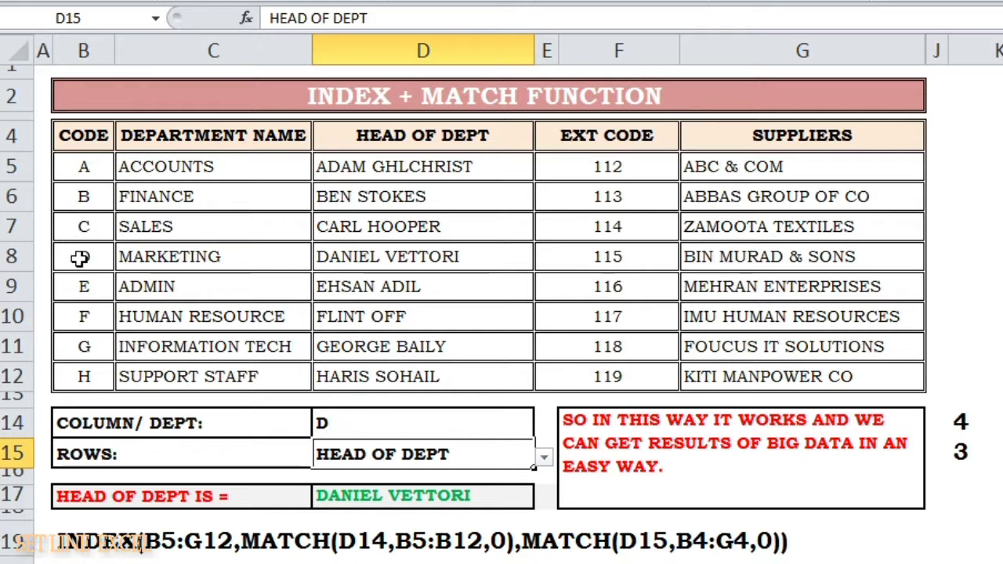
click(958, 422)
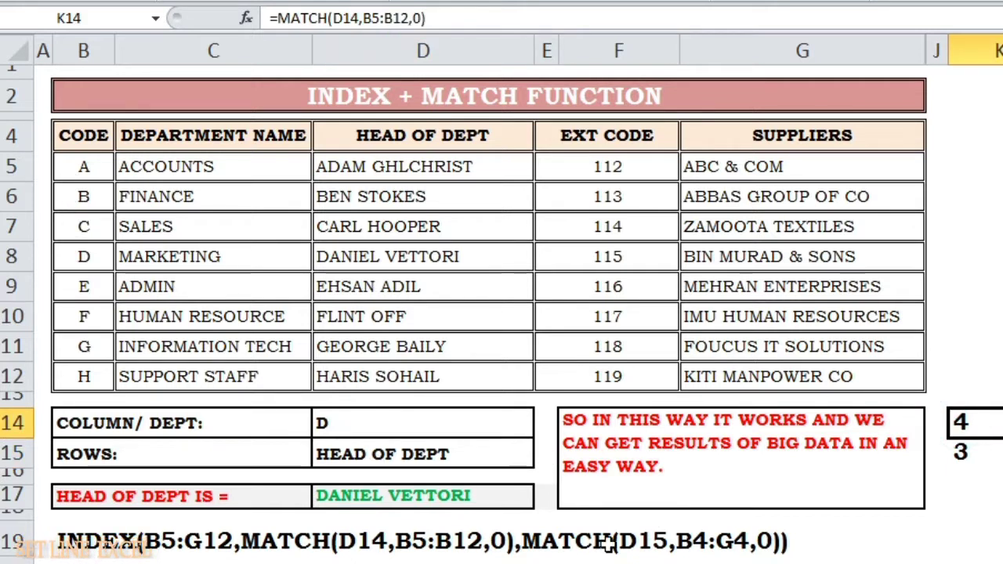
Write the F14 note explaining that changing row or column names changes the back-end references.
click(633, 450)
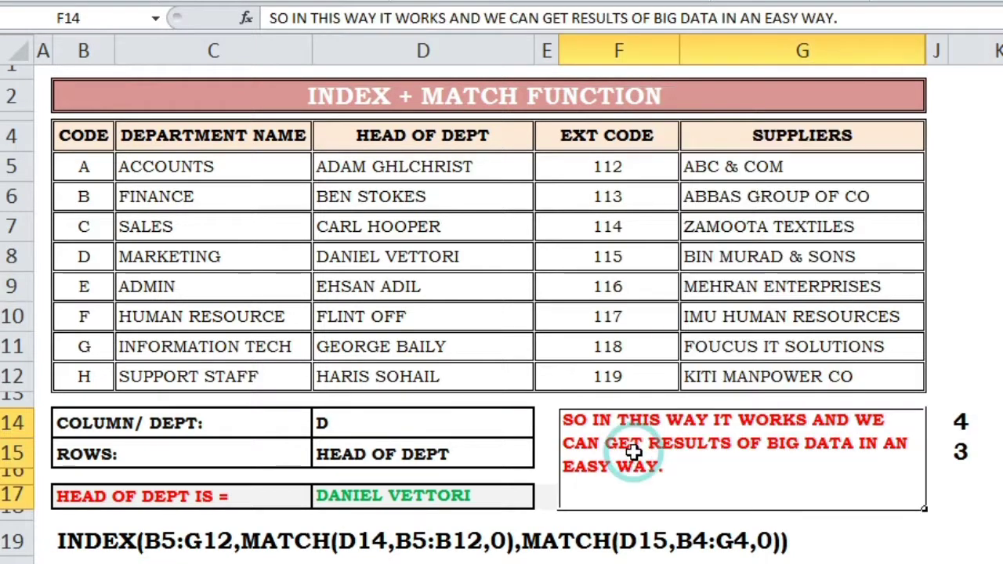
text(SO IN B)
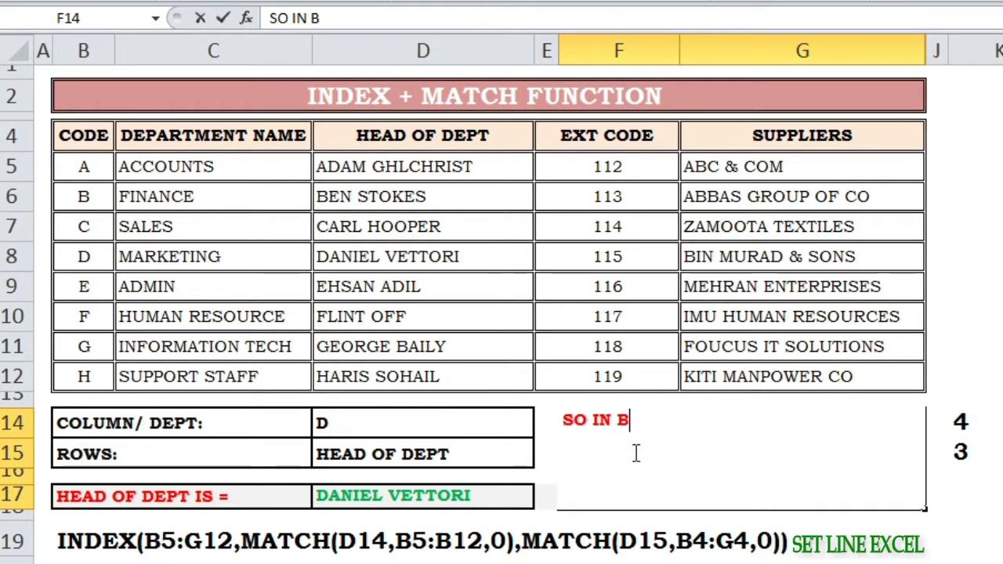
text(ACK END IT IS WOR)
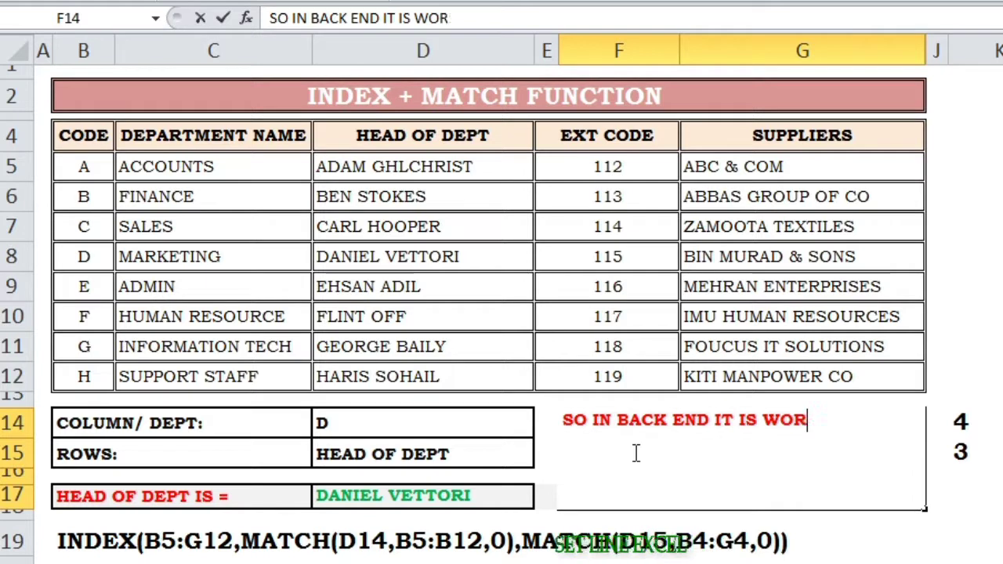
text(KING LIKE THIS BY)
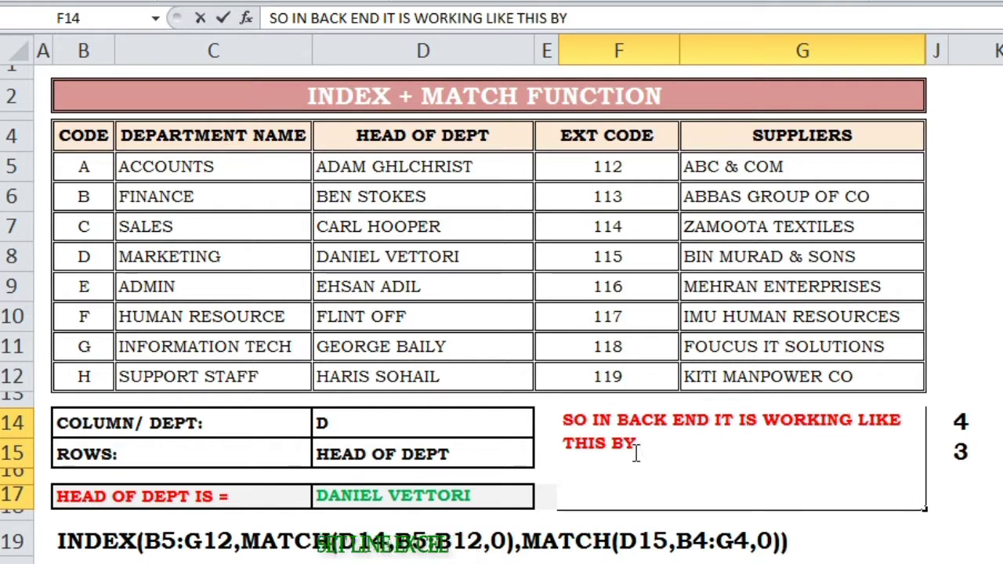
text( CHANGING ROW)
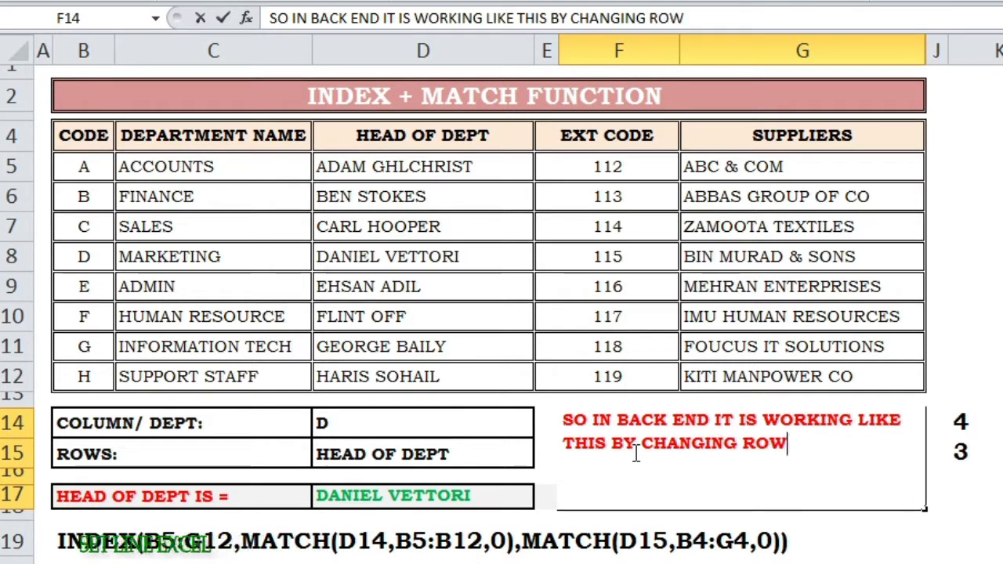
text( NAME A)
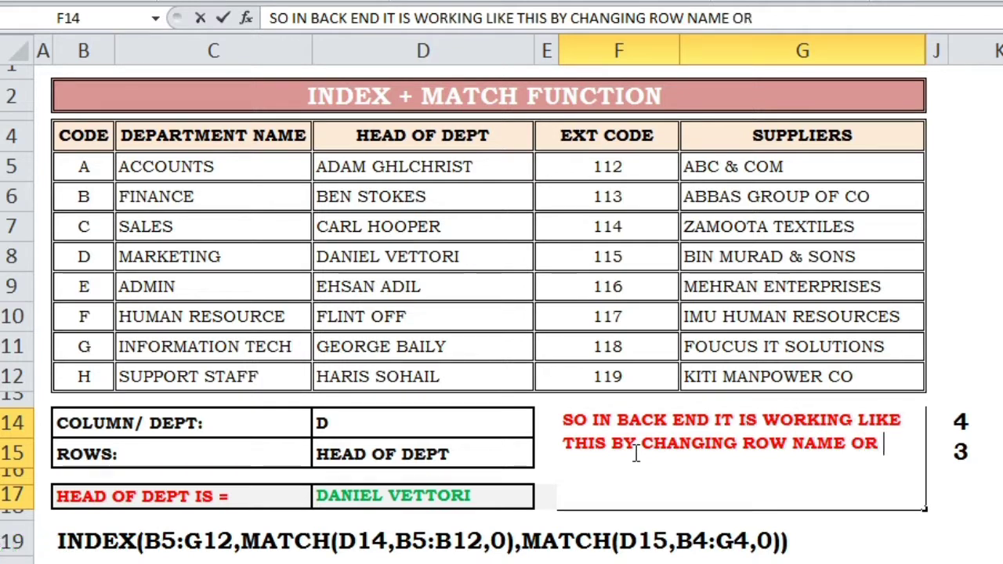
text(LUMN)
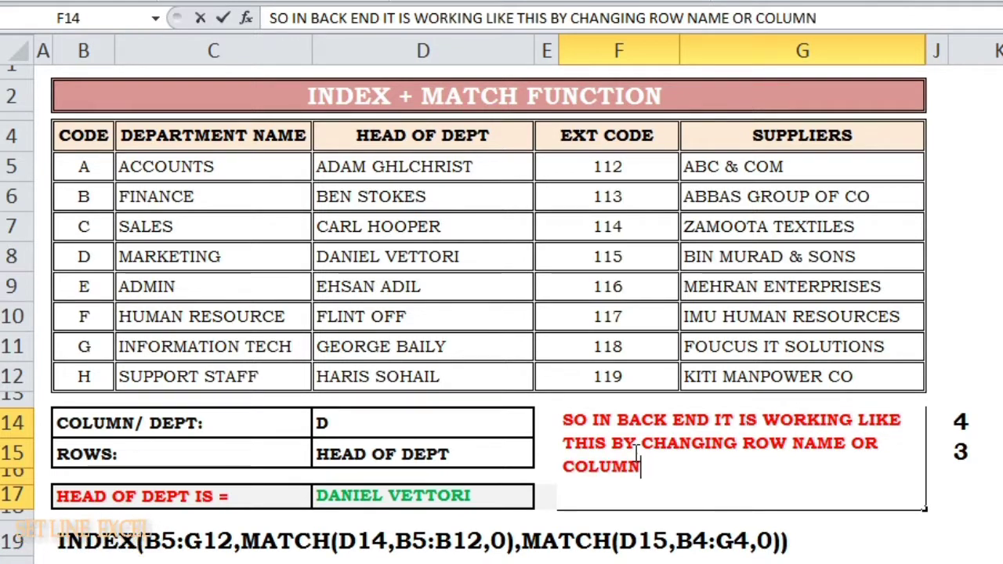
text( NAME )
text(ON B)
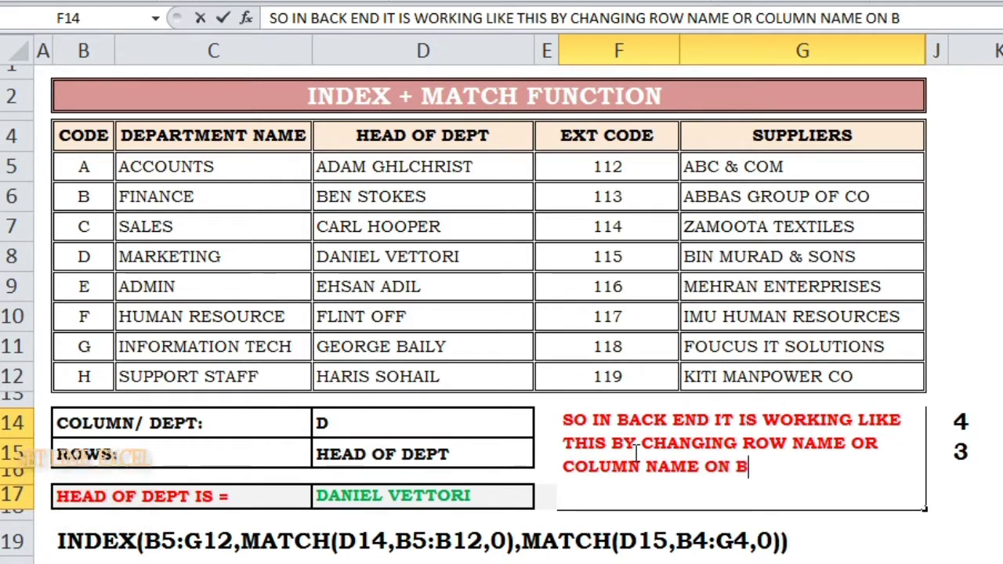
text(ACK END IT IS CH)
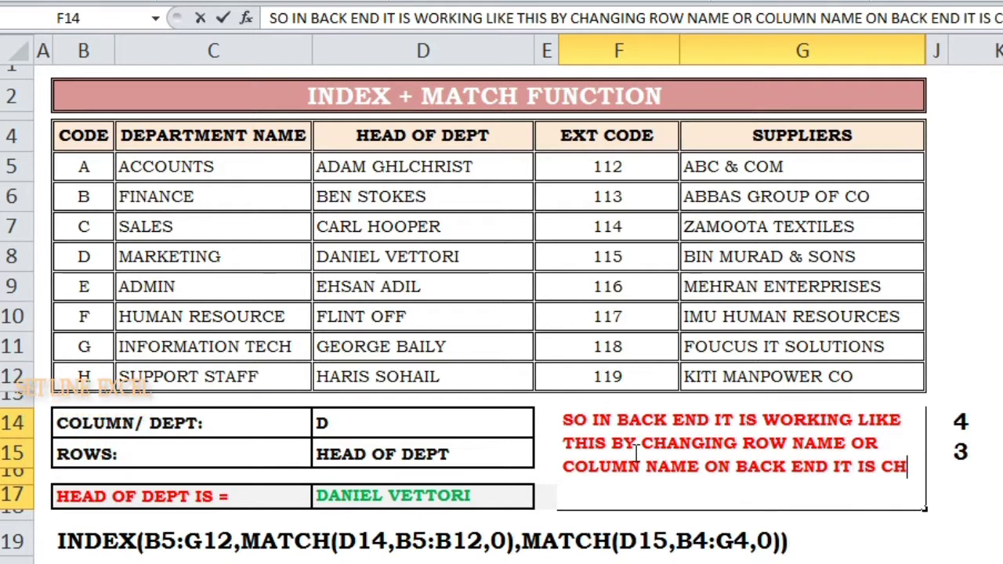
text(ANGING )
text(REFRENCE NUMBER OF THE ROWS AND C)
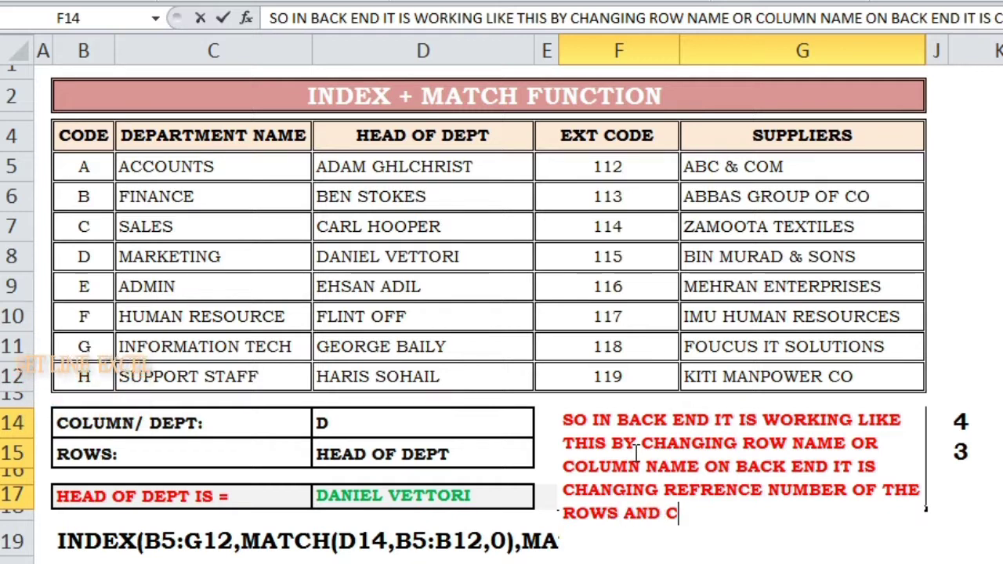
text(OLUMNS, SO IT IS WORKING, O)
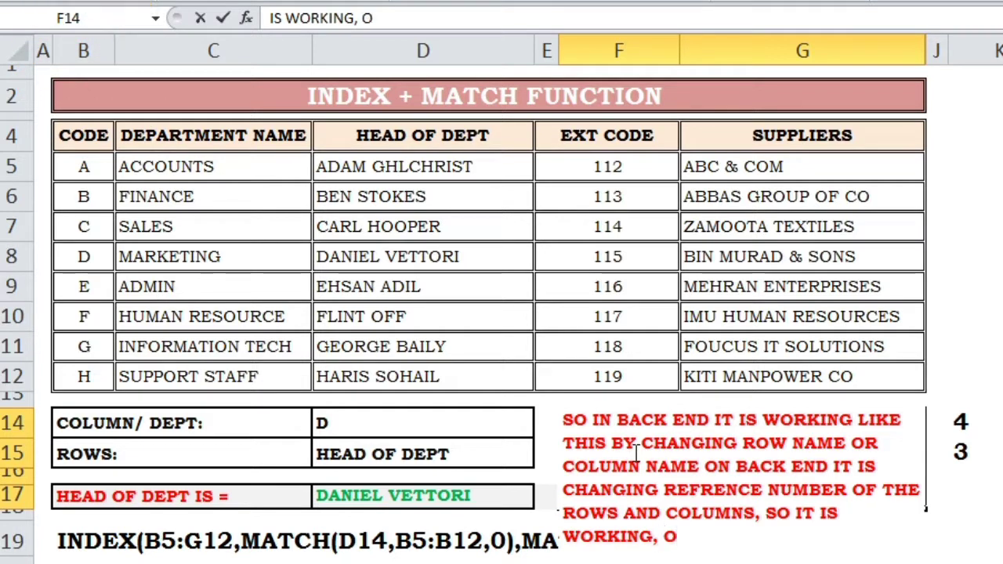
text(IS OF THESE CELL REFERENCES)
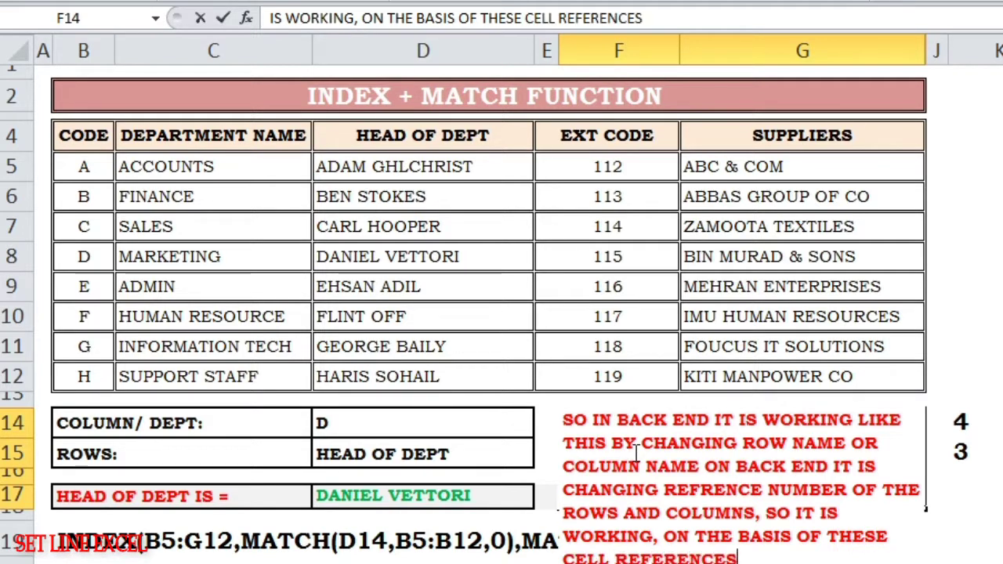
key(Return)
click(838, 502)
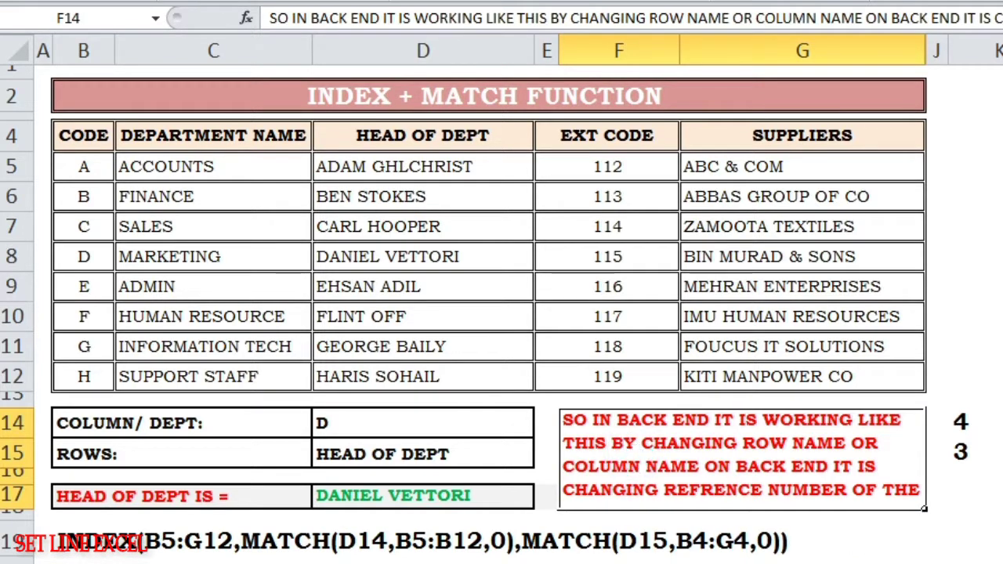
click(760, 437)
Empty the F14 note box and choose department code B in D14.
key(Delete)
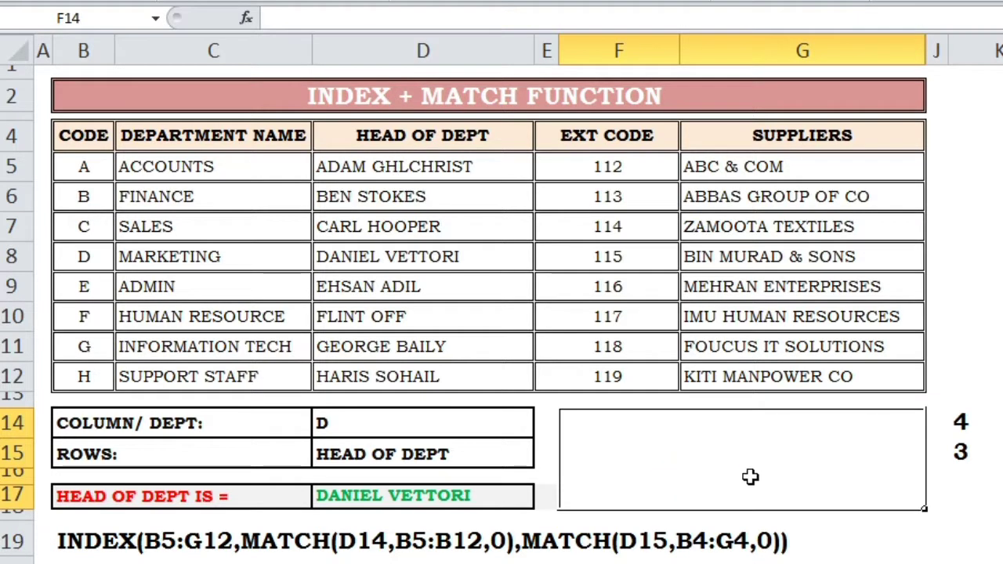
click(995, 558)
click(451, 427)
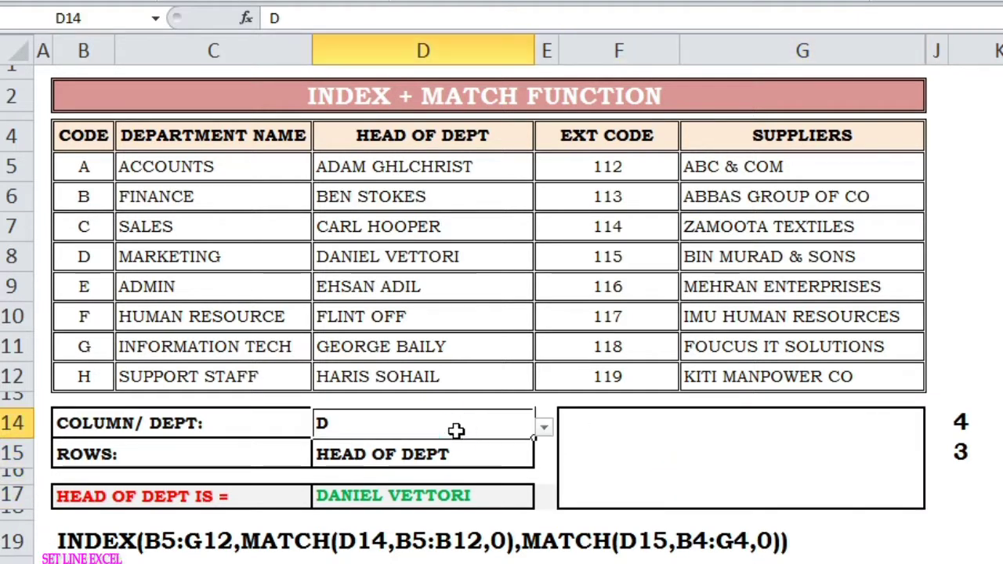
click(544, 428)
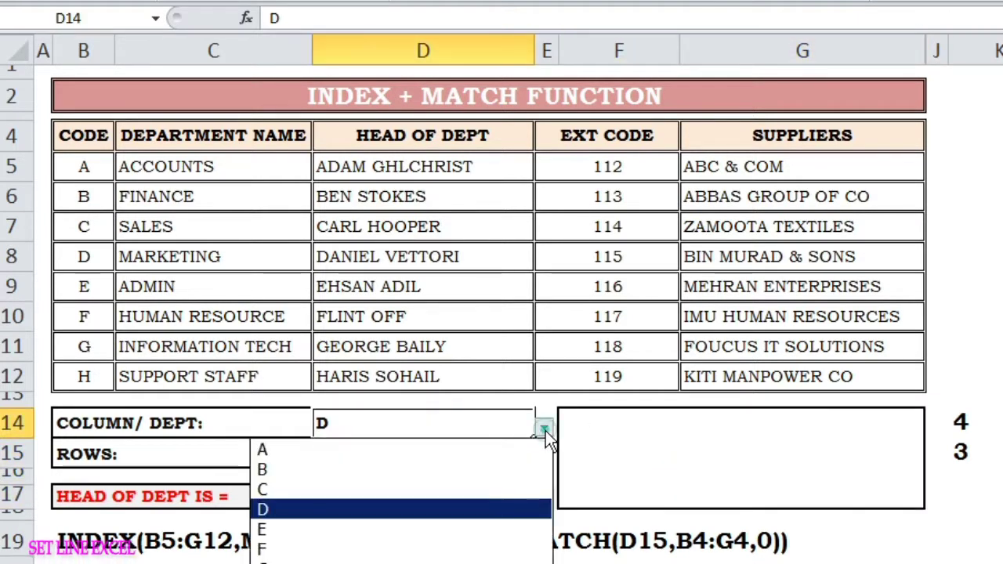
click(525, 469)
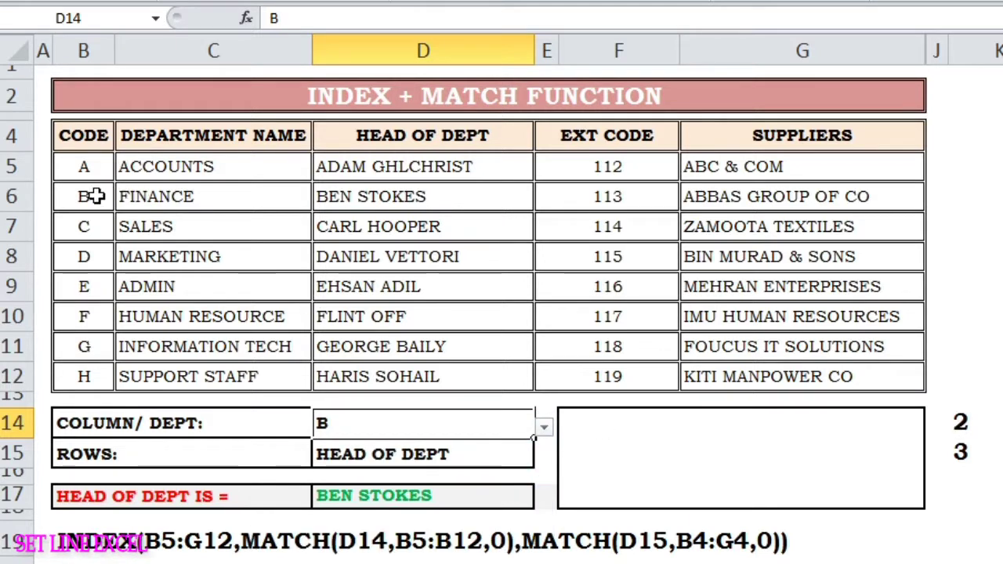
Set the D15 field to EXT CODE, after briefly trying DEPARTMENT NAME, so D17 returns 113.
click(514, 450)
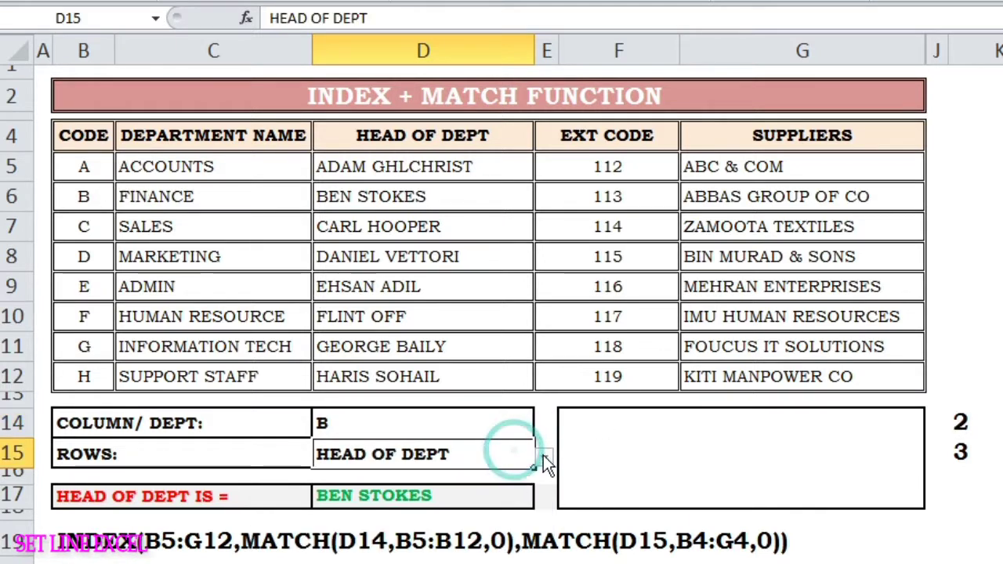
click(543, 455)
click(516, 493)
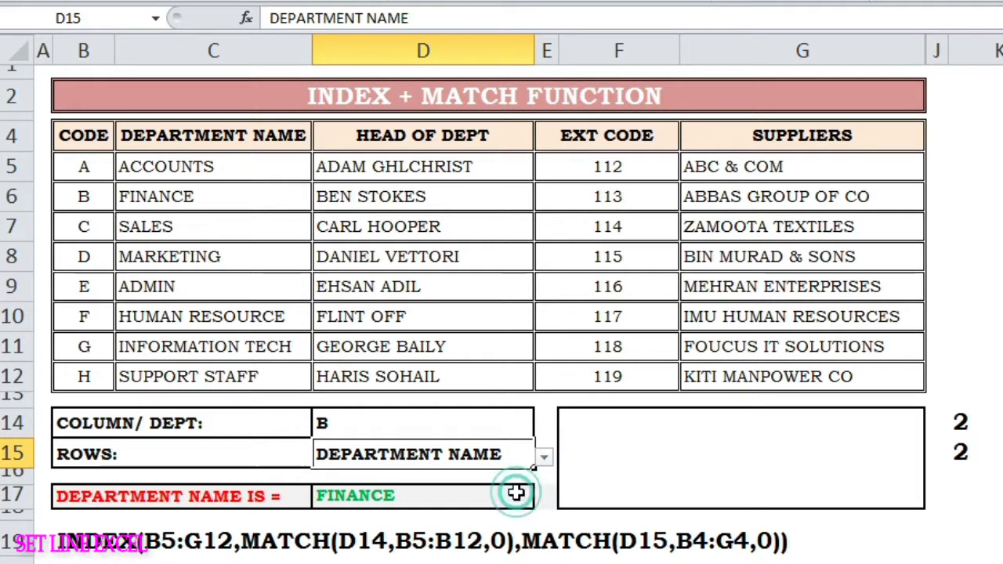
click(543, 456)
click(494, 540)
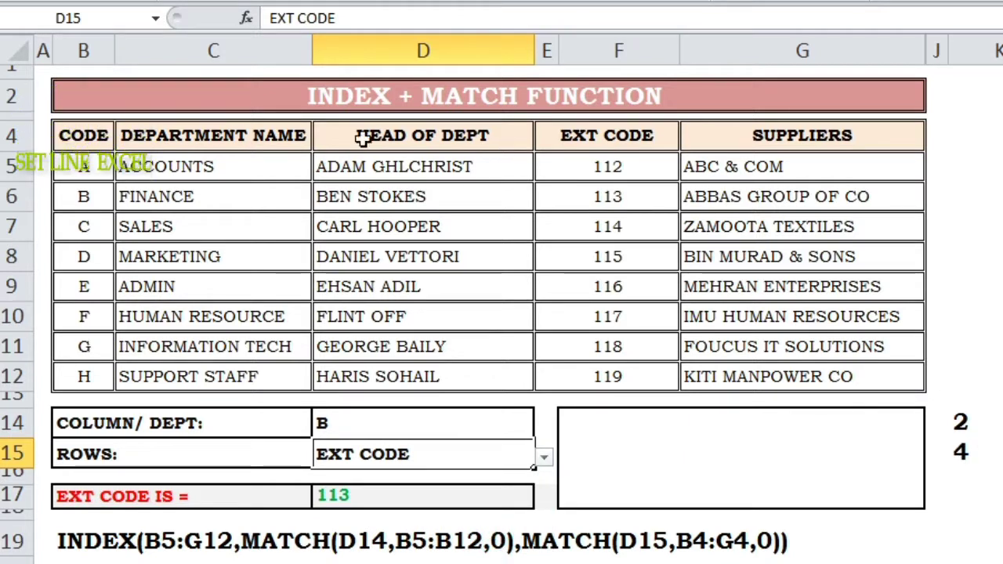
click(972, 514)
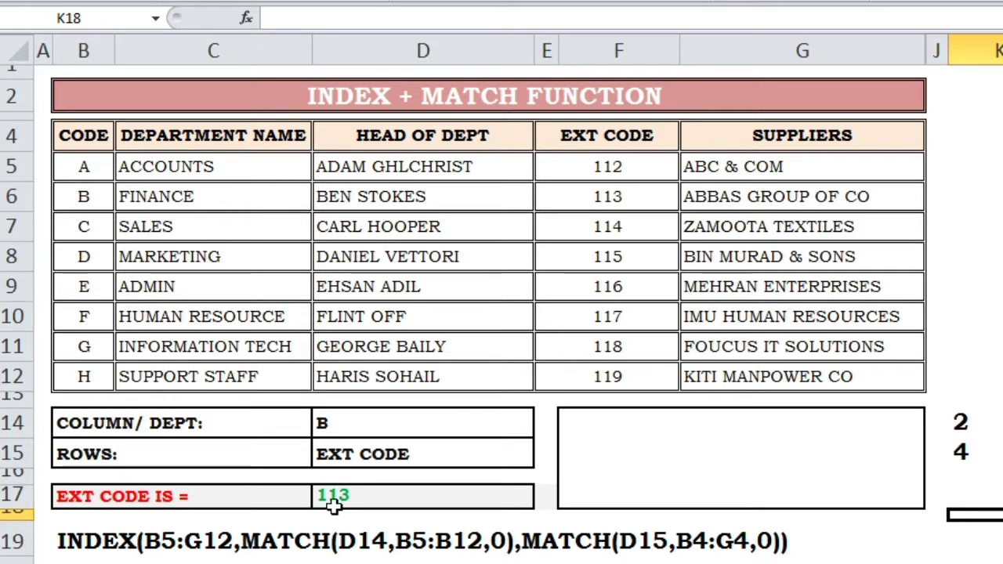
Make the row 19 formula text dark red.
click(180, 539)
click(359, 2)
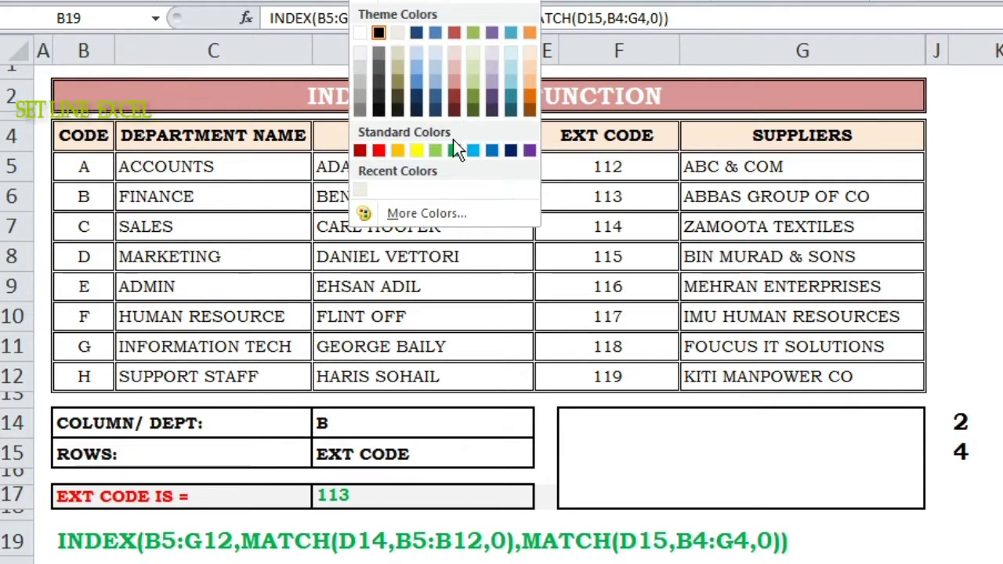
click(359, 151)
click(1002, 454)
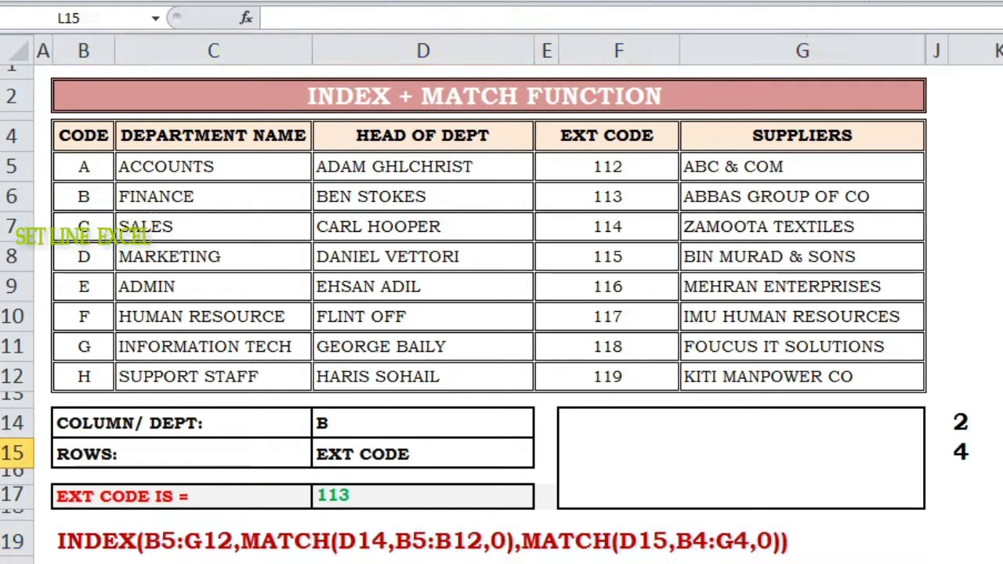
Type 'SO IN THIS WAY WE CAN USE INDEX+MATCH FUNCTION.' into the F14 note box.
click(719, 453)
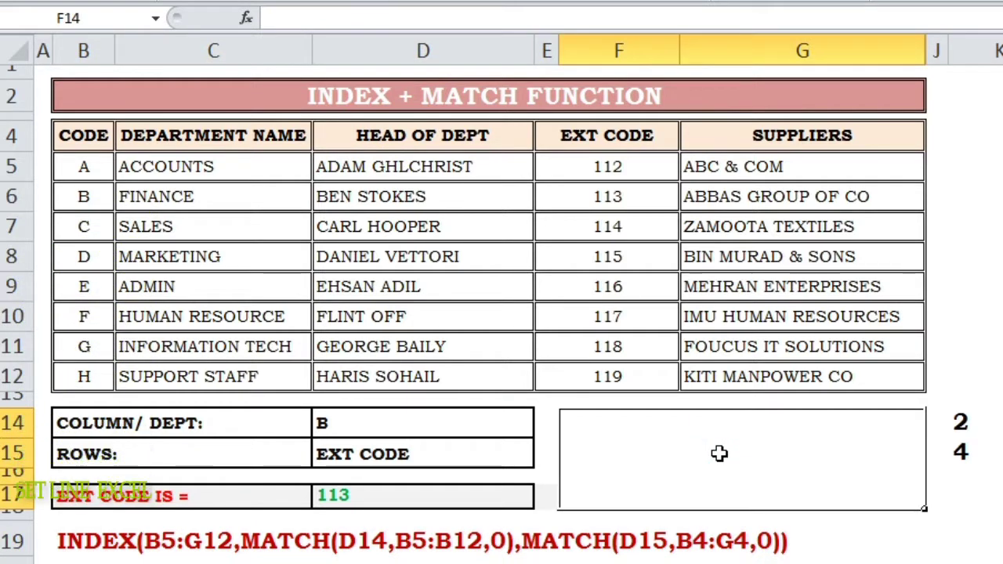
text(SO IN THIS WAY WE CAN USE IN)
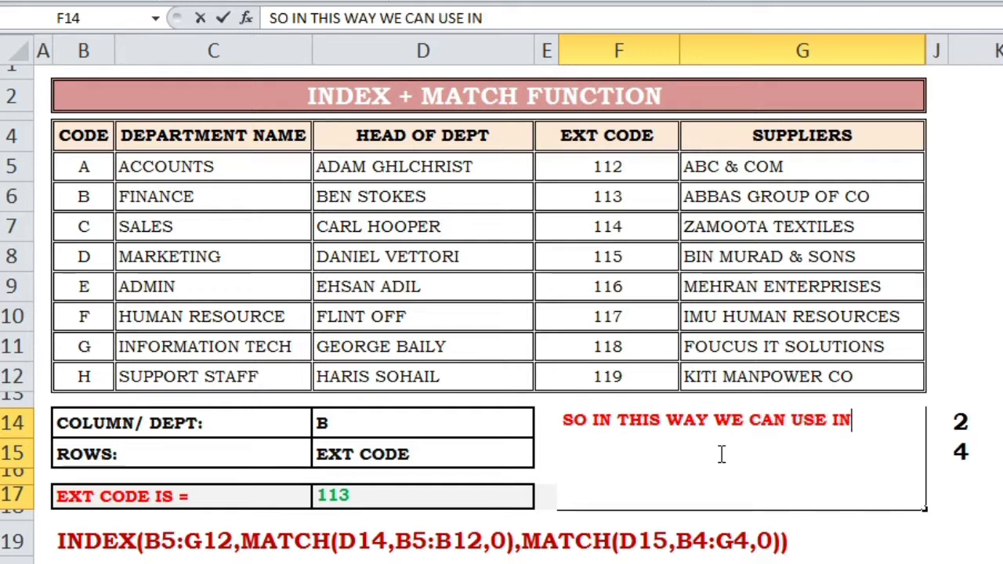
text(DEX+MATCH FUNCTION.)
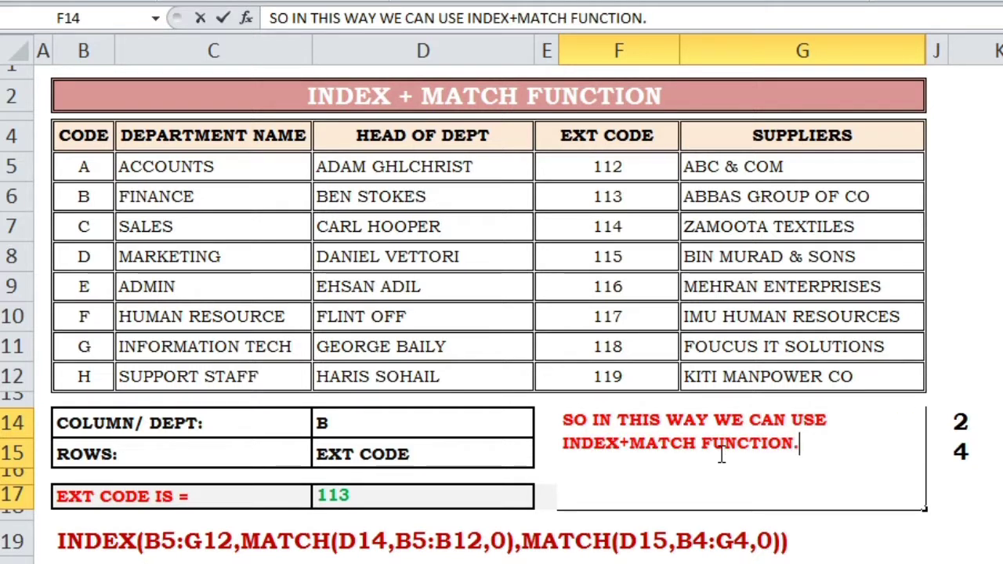
key(Return)
Replace the F14 note with 'THANKS FOR WATCHING.'.
click(667, 473)
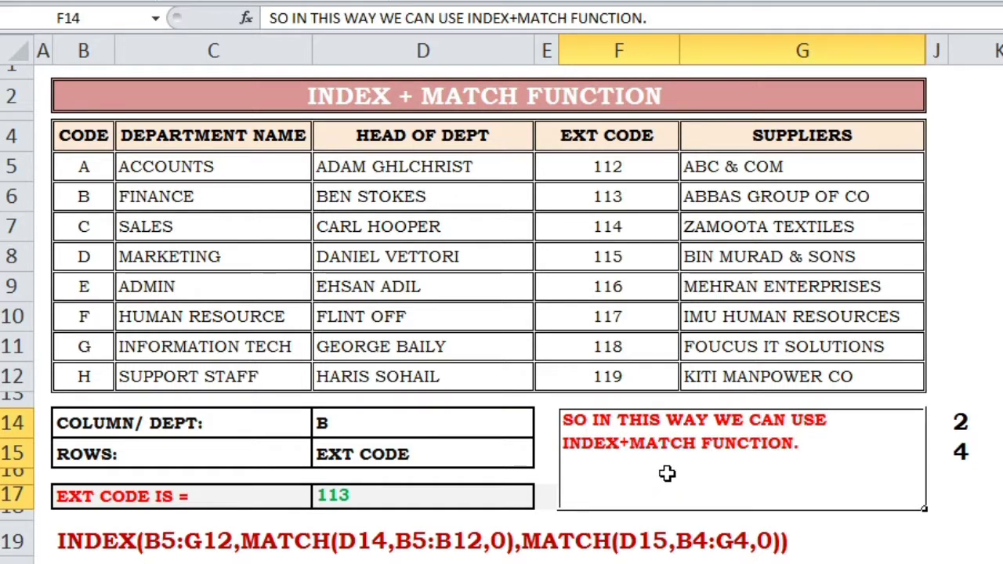
text(THANKS FOR WATCHING.)
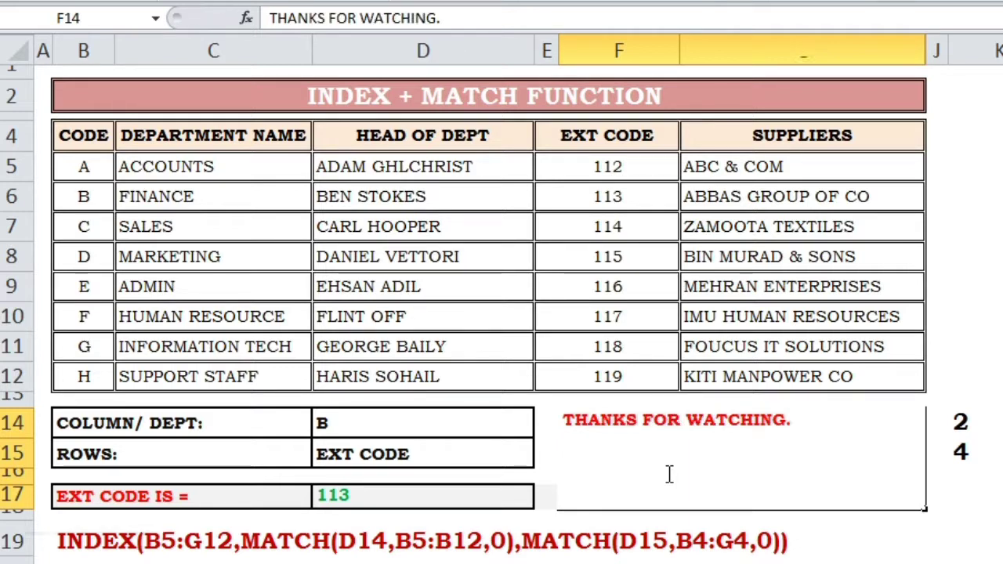
key(Return)
click(1001, 377)
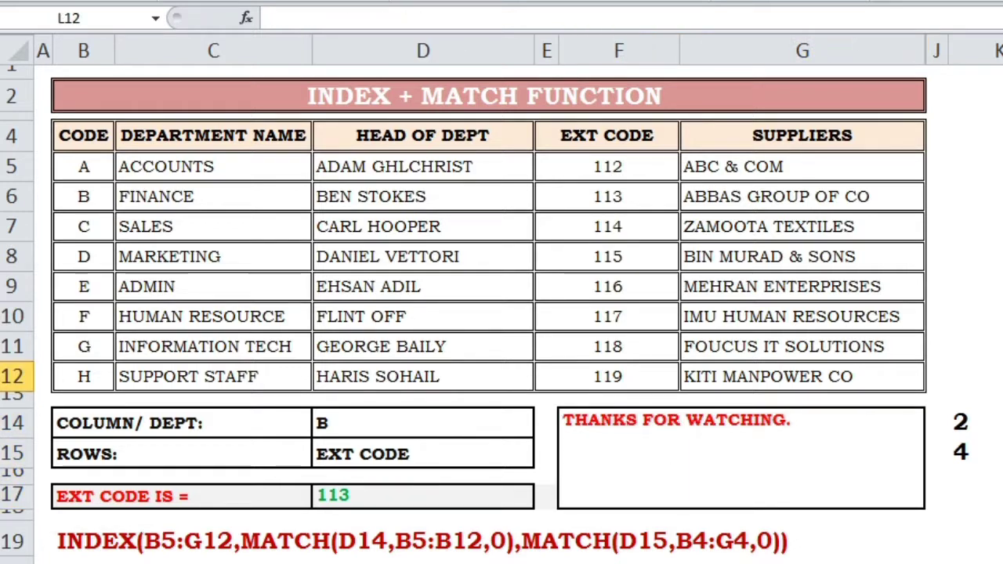